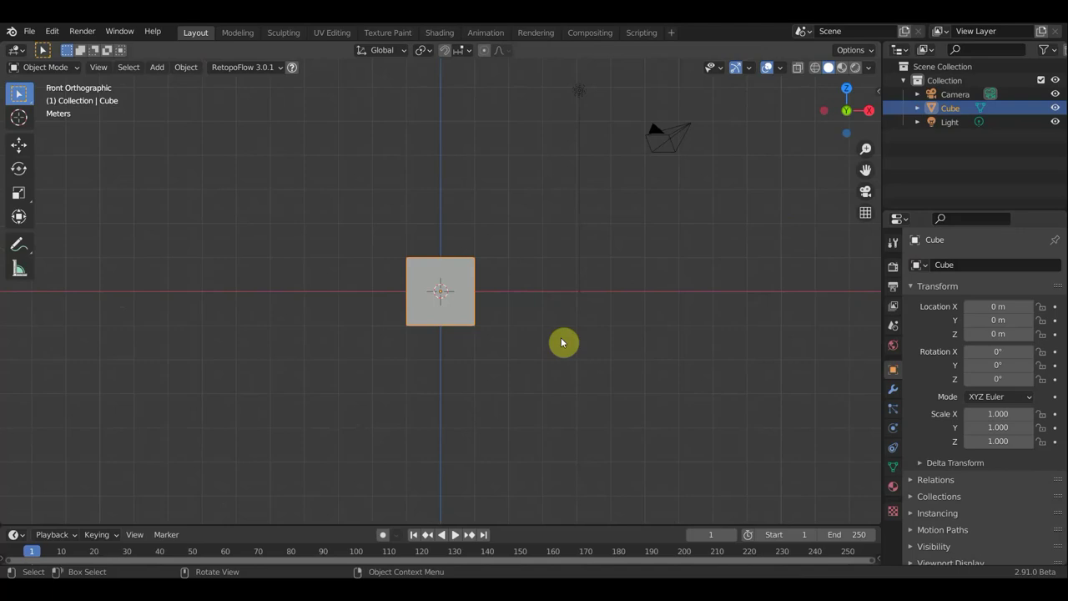
Lift the cube with the Move gizmo to about 1.03 m on Z, then orbit the view.
{"action": "left_click", "coordinate": [18, 146]}
{"action": "left_click_drag", "start_coordinate": [443, 242], "coordinate": [447, 190]}
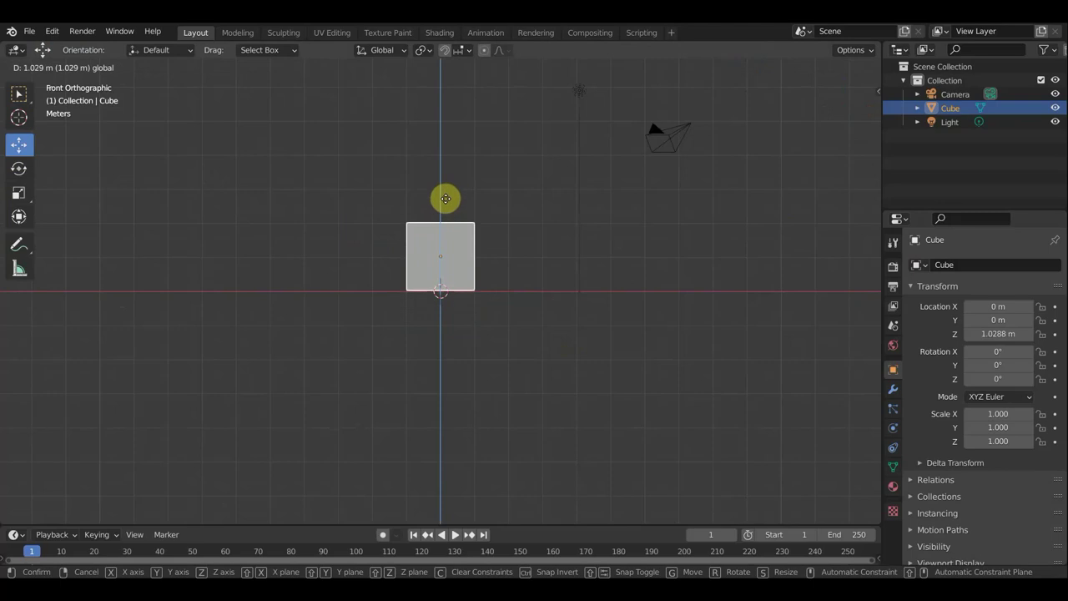
{"action": "left_click_drag", "start_coordinate": [446, 190], "coordinate": [443, 198]}
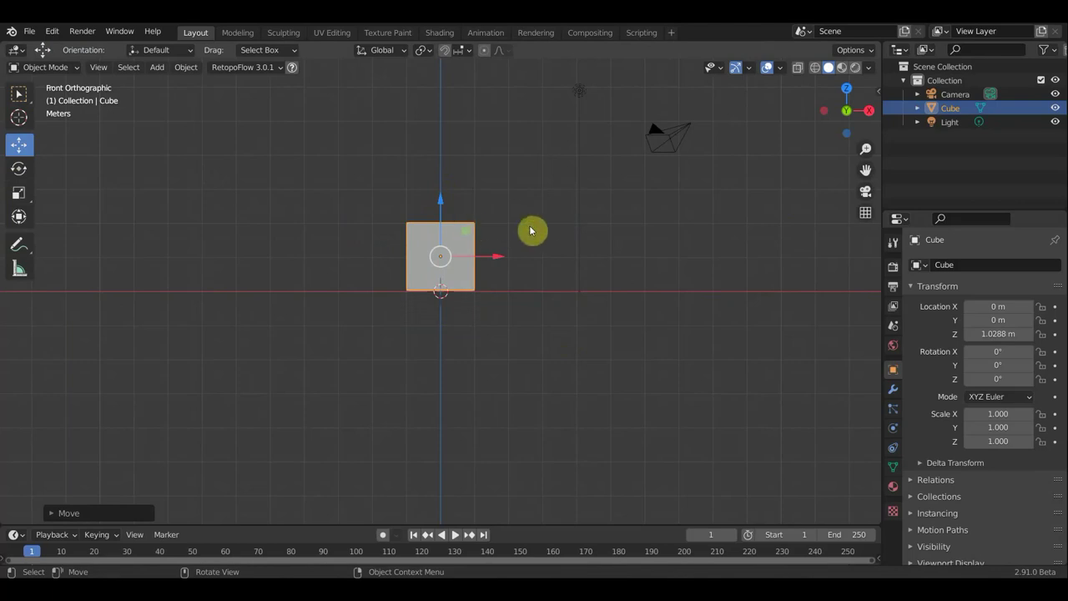
{"action": "mouse_move", "coordinate": [530, 231]}
{"action": "middle_mouse_down"}
{"action": "mouse_move", "coordinate": [482, 254]}
{"action": "mouse_move", "coordinate": [381, 265]}
{"action": "mouse_move", "coordinate": [462, 245]}
{"action": "middle_mouse_up"}
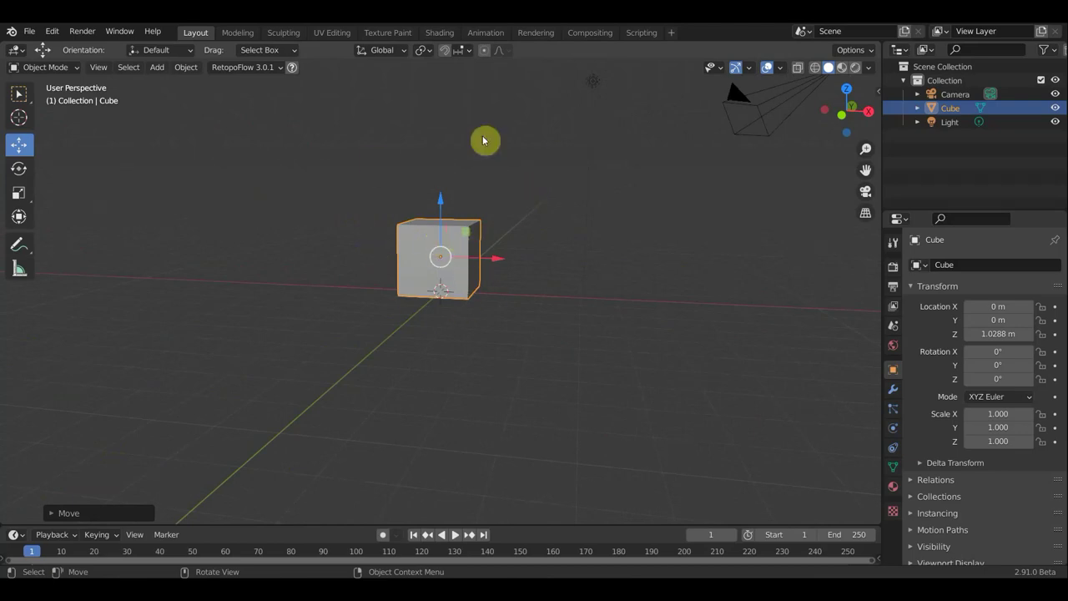
Look through the camera and raise it to about 5.75 m Z so the cube is framed.
{"action": "left_click", "coordinate": [772, 125]}
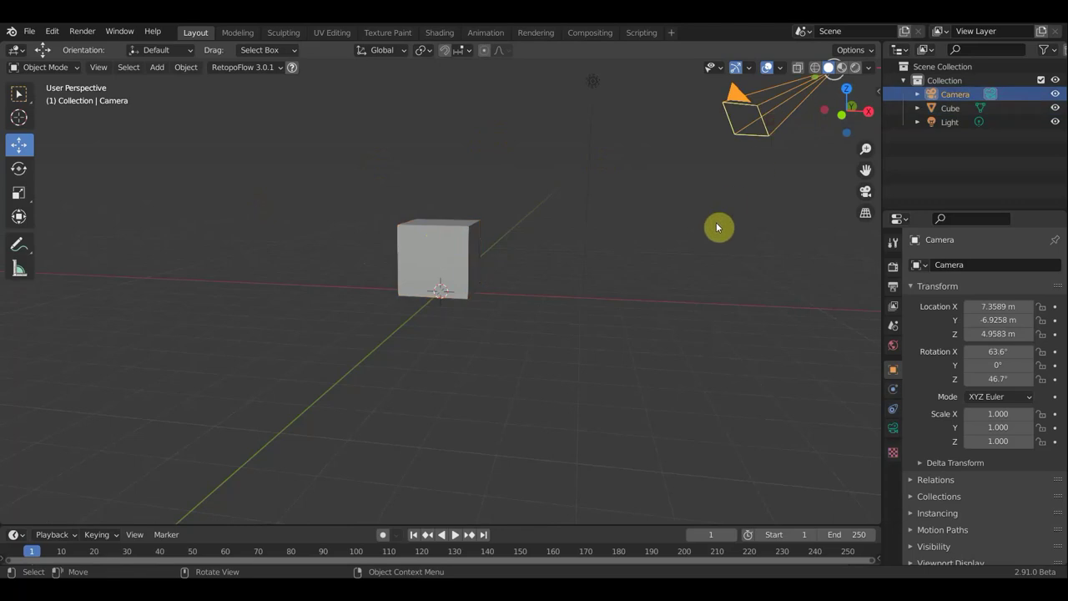
{"action": "key", "text": "KP_0"}
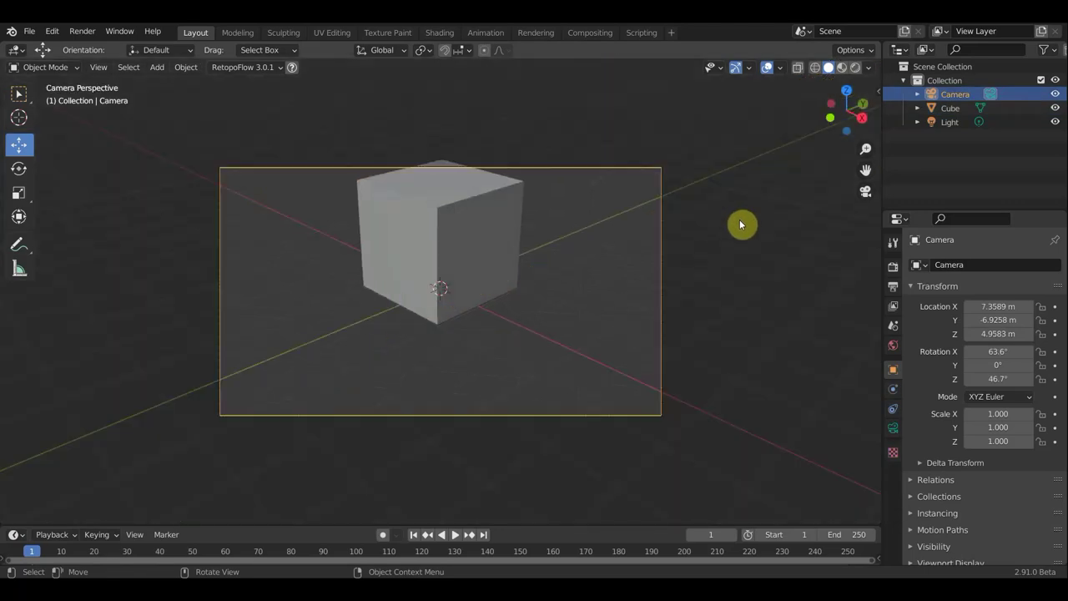
{"action": "key", "text": "g"}
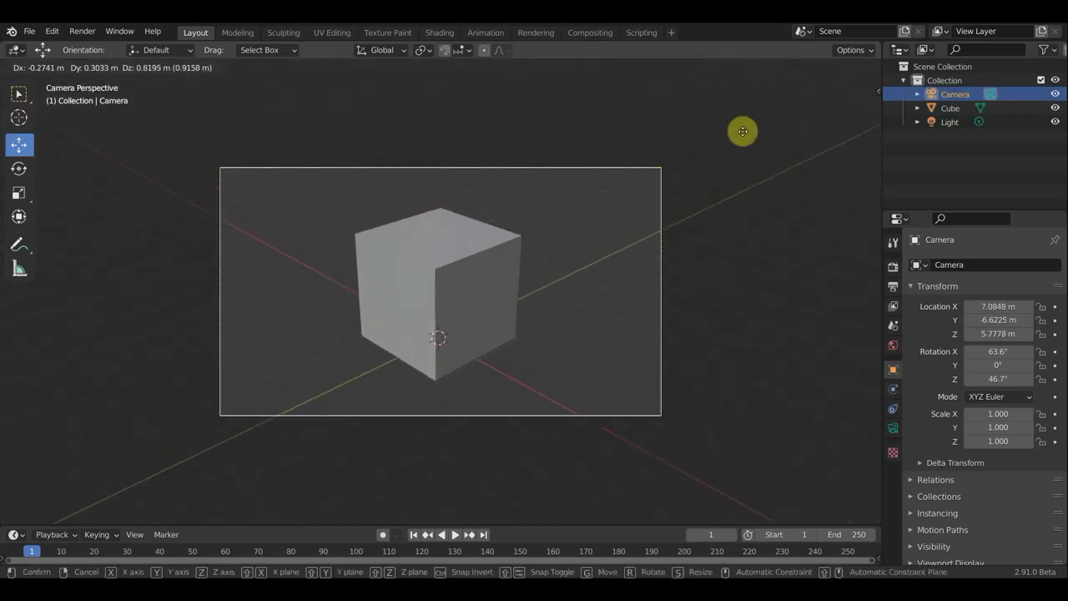
{"action": "left_click", "coordinate": [747, 162]}
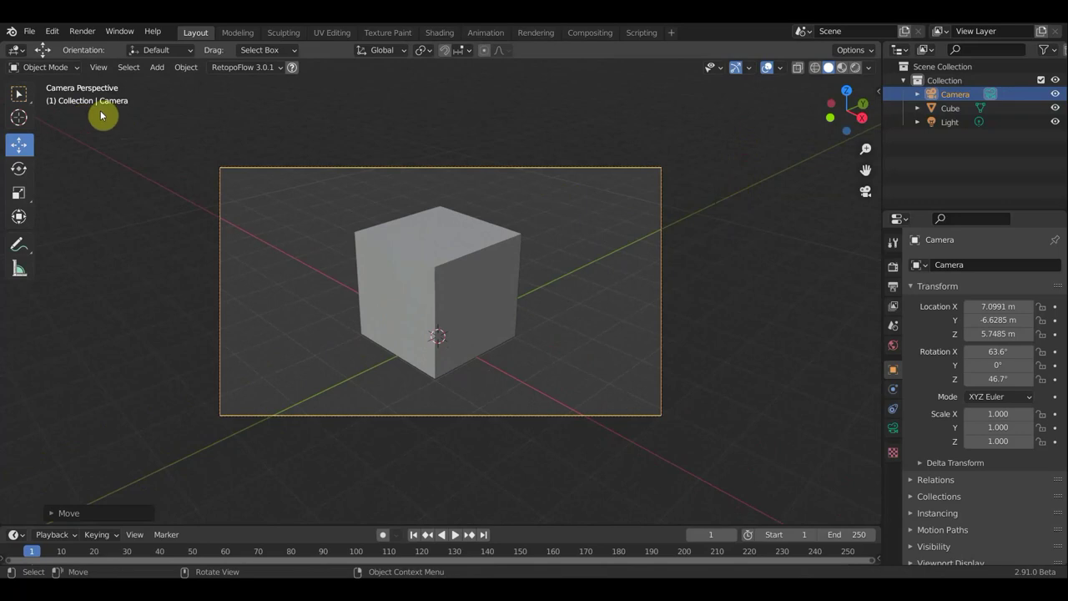
{"action": "left_click", "coordinate": [672, 34]}
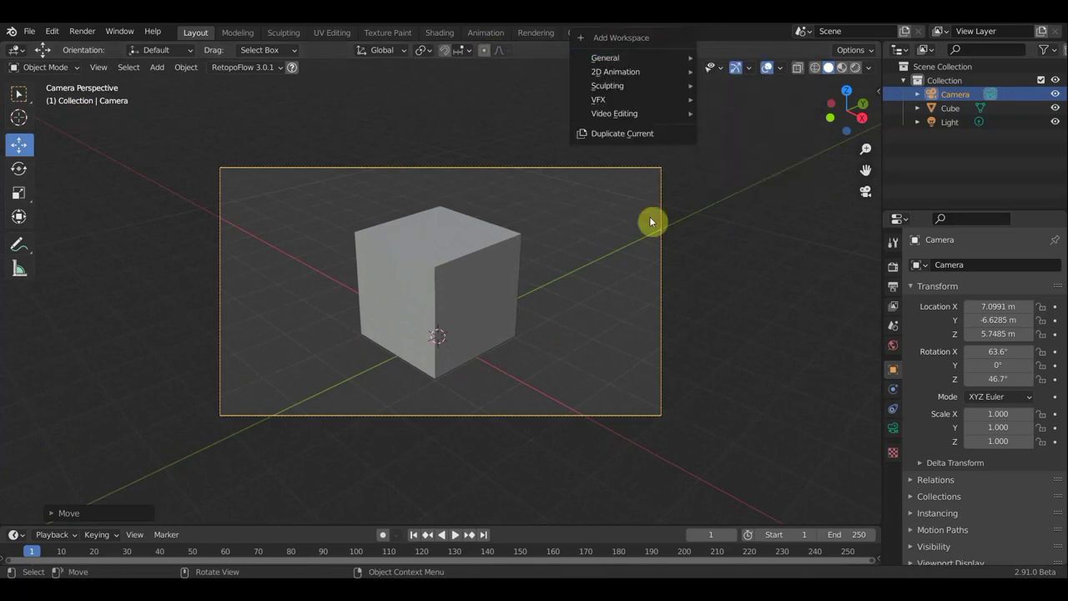
Add the VFX Motion Tracking workspace and open Desktop/Sequence 1.mp4 as the clip.
{"action": "left_click", "coordinate": [673, 35]}
{"action": "mouse_move", "coordinate": [618, 100]}
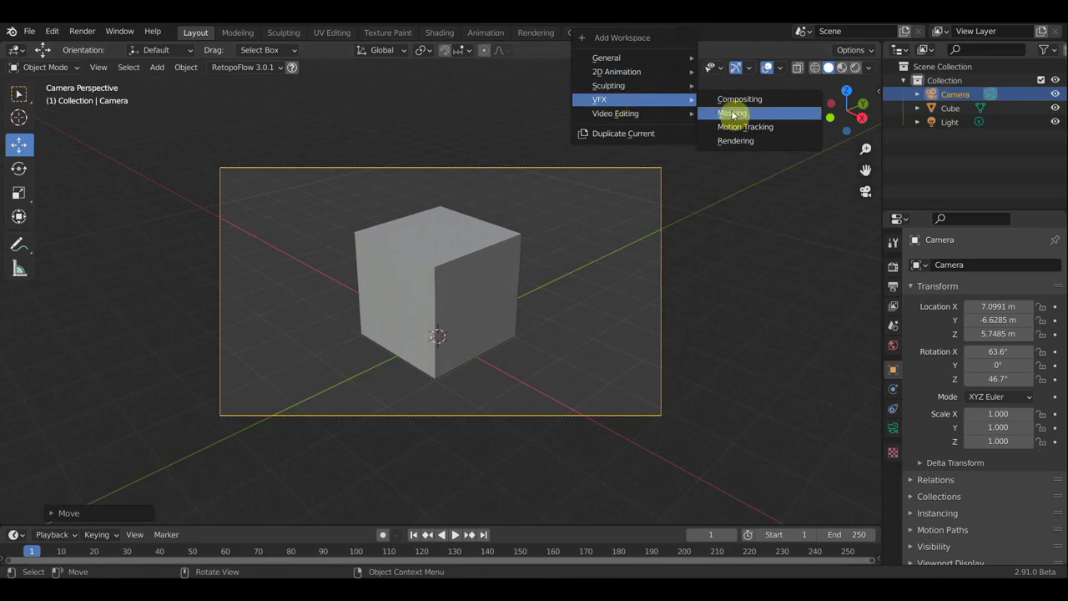
{"action": "left_click", "coordinate": [732, 127]}
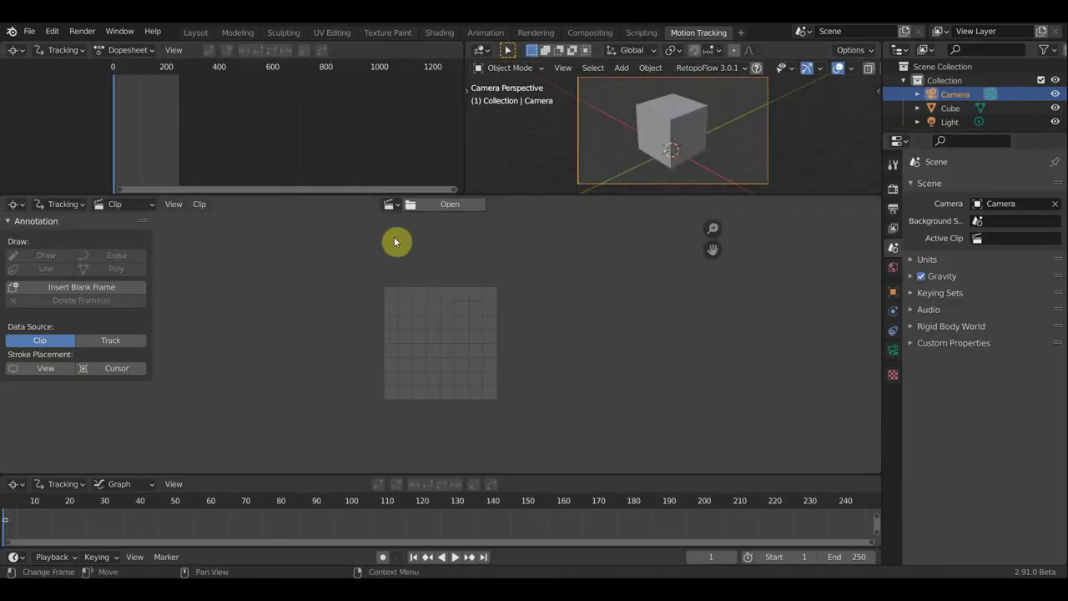
{"action": "left_click", "coordinate": [451, 204]}
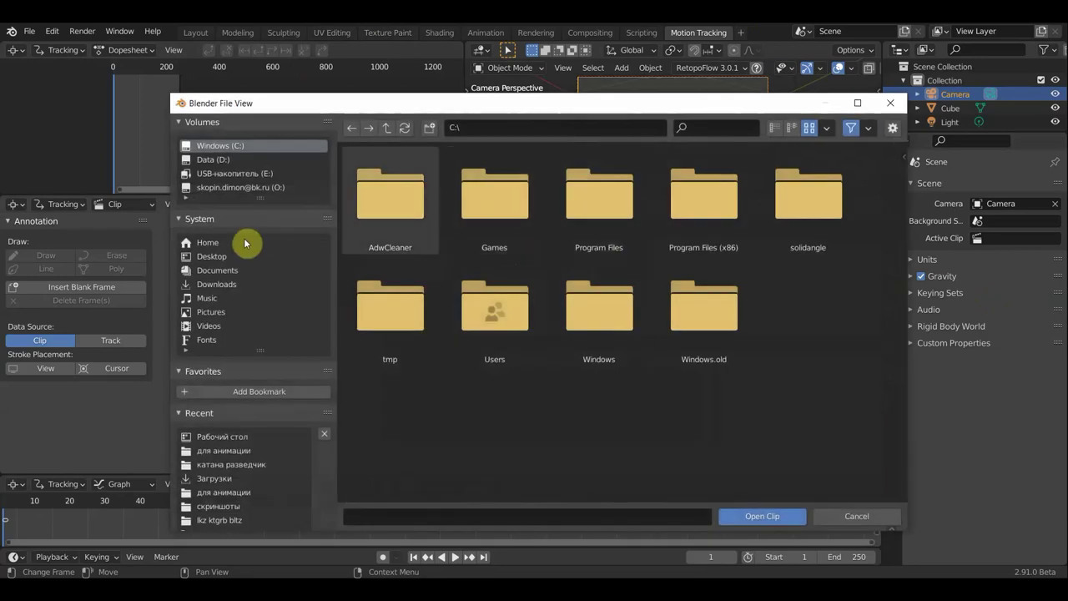
{"action": "left_click", "coordinate": [210, 257]}
{"action": "left_click", "coordinate": [803, 330]}
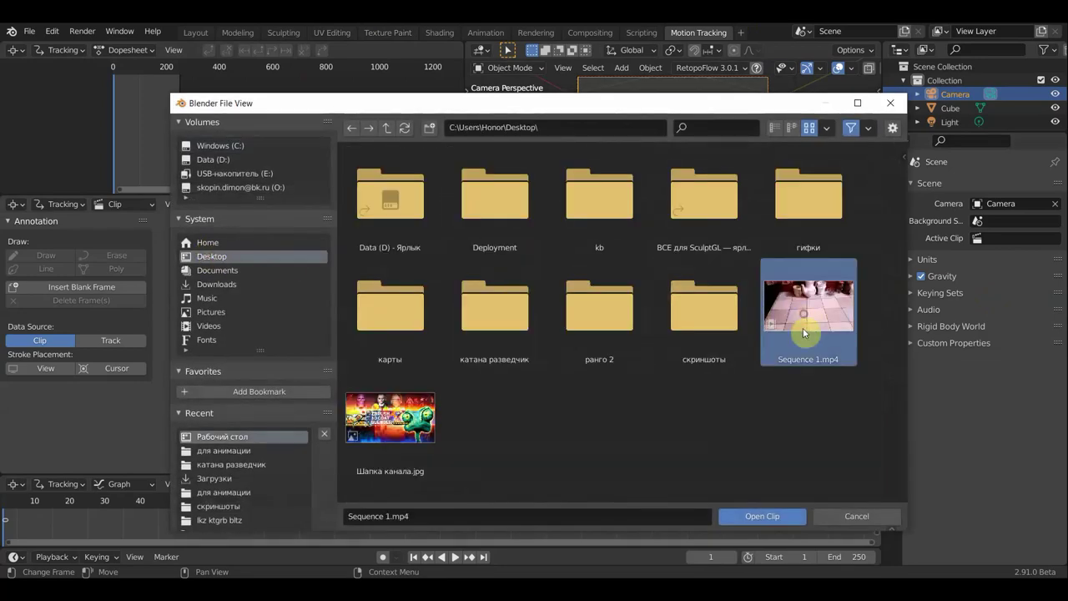
{"action": "left_click", "coordinate": [767, 518]}
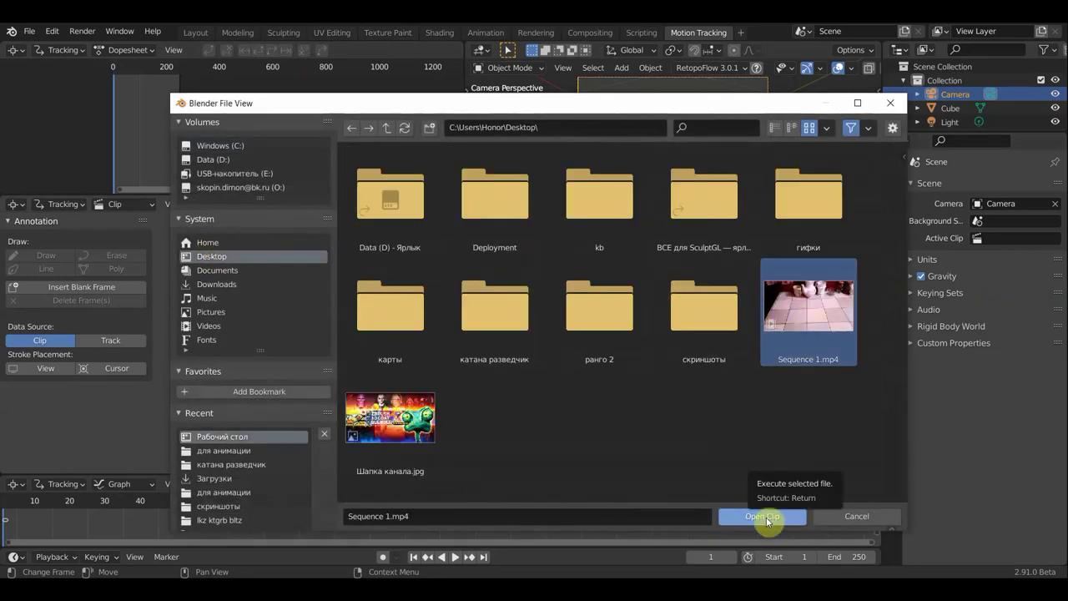
{"action": "left_click", "coordinate": [766, 518]}
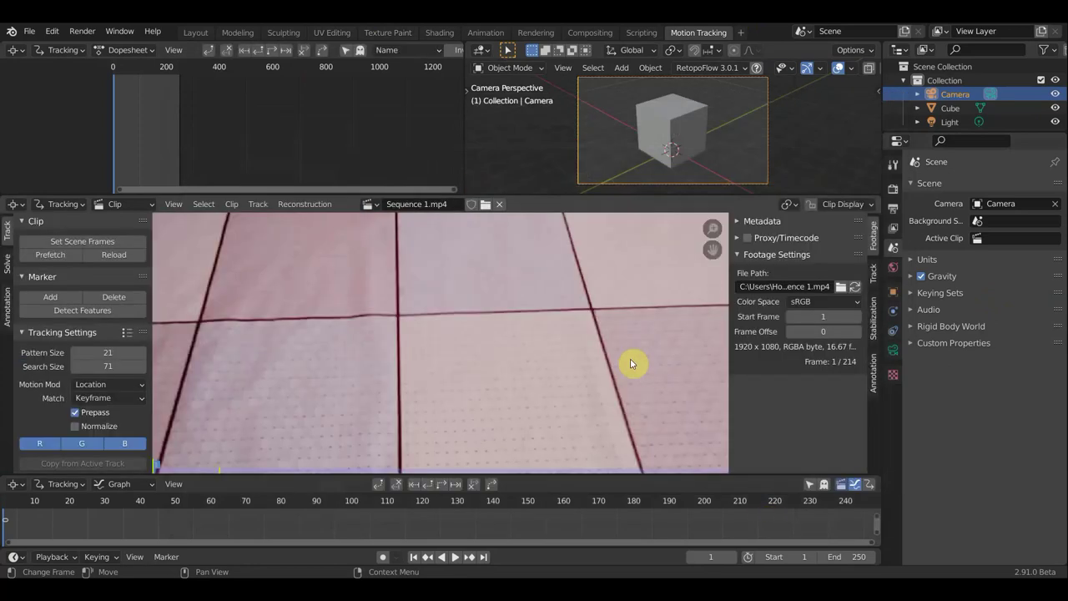
Fit the clip in view, add a tracking marker near the centre, and enlarge it.
{"action": "key", "text": "Home"}
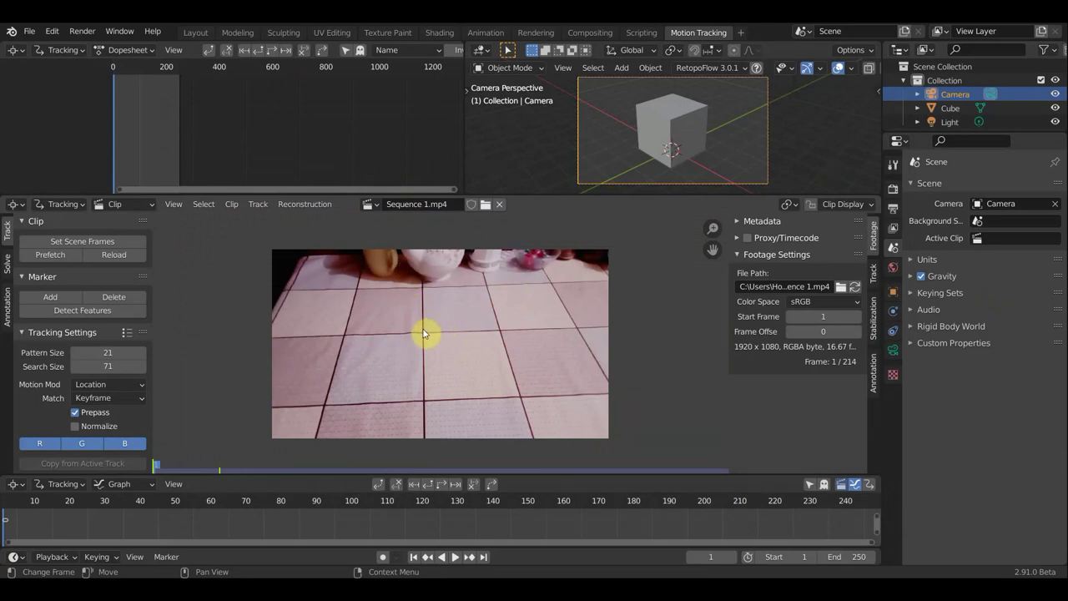
{"action": "left_click_drag", "start_coordinate": [443, 333], "coordinate": [447, 328], "text": "ctrl"}
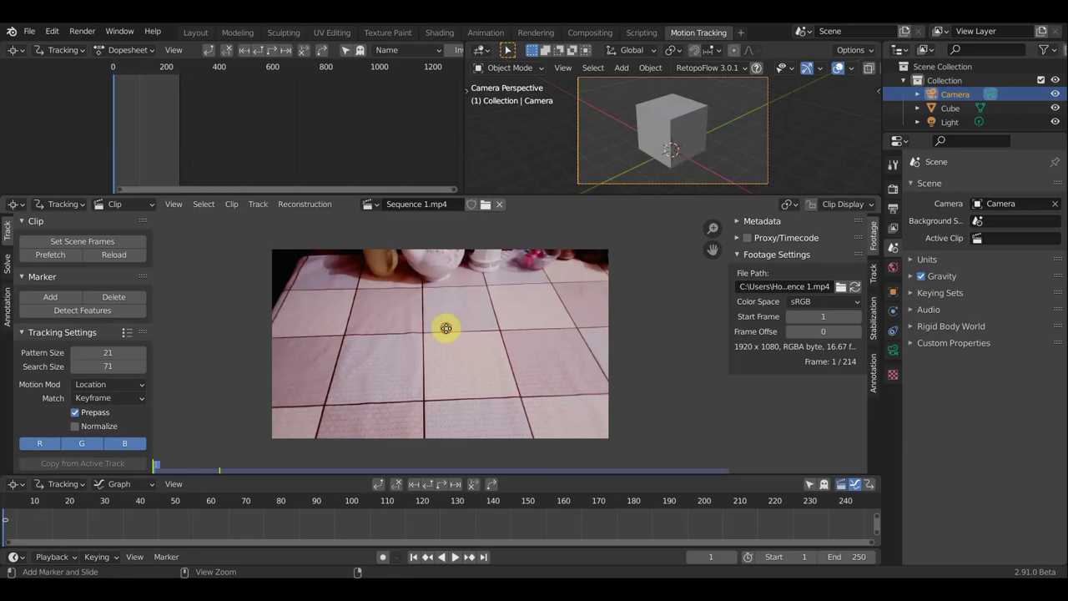
{"action": "key", "text": "s"}
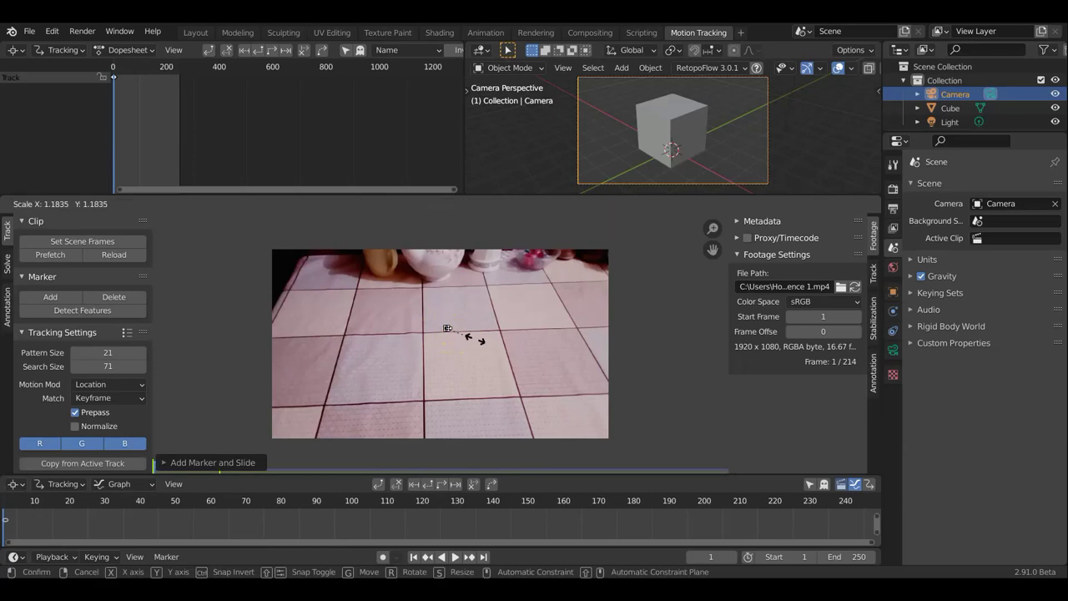
{"action": "left_click", "coordinate": [493, 348]}
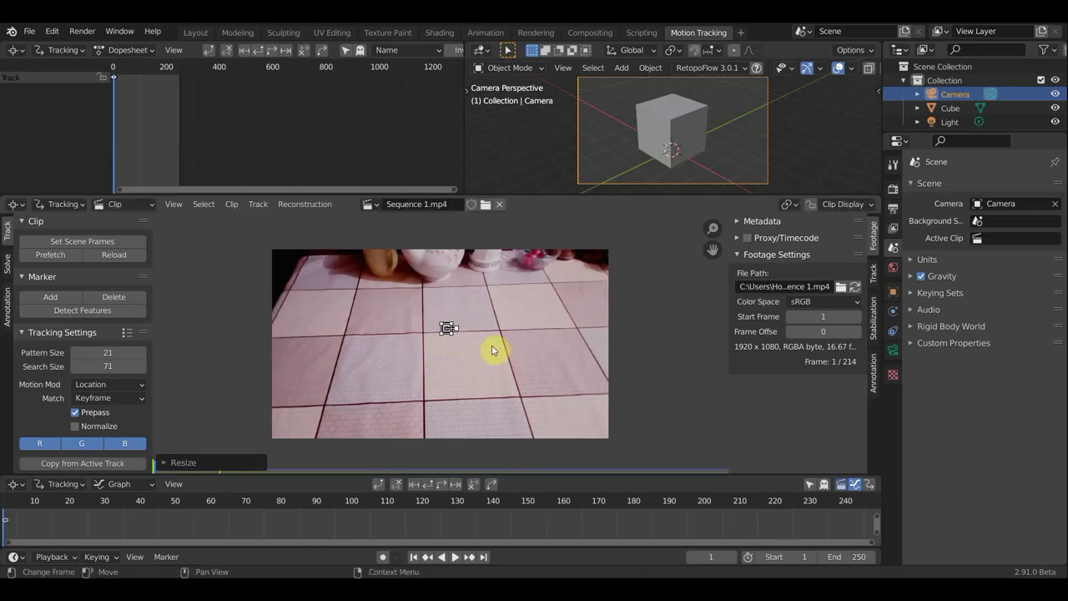
{"action": "key", "text": "g"}
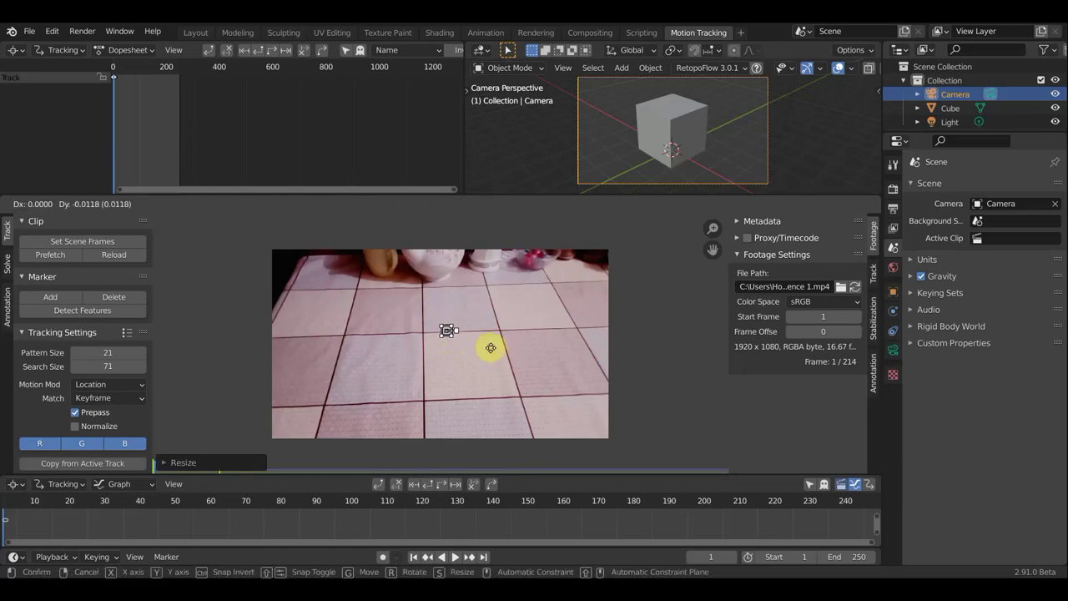
{"action": "left_click", "coordinate": [494, 354]}
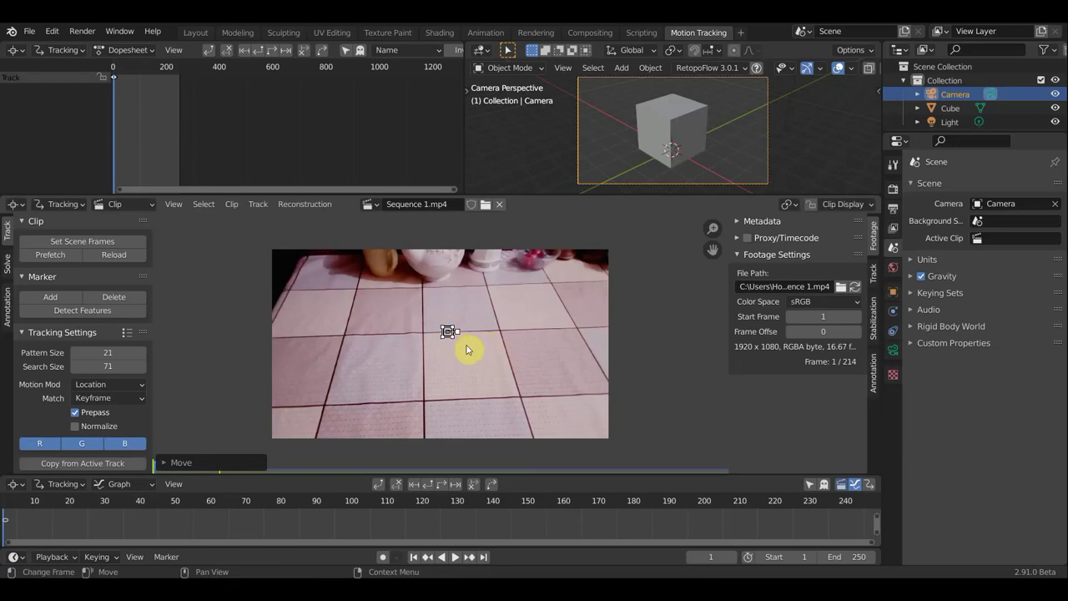
{"action": "key", "text": "g"}
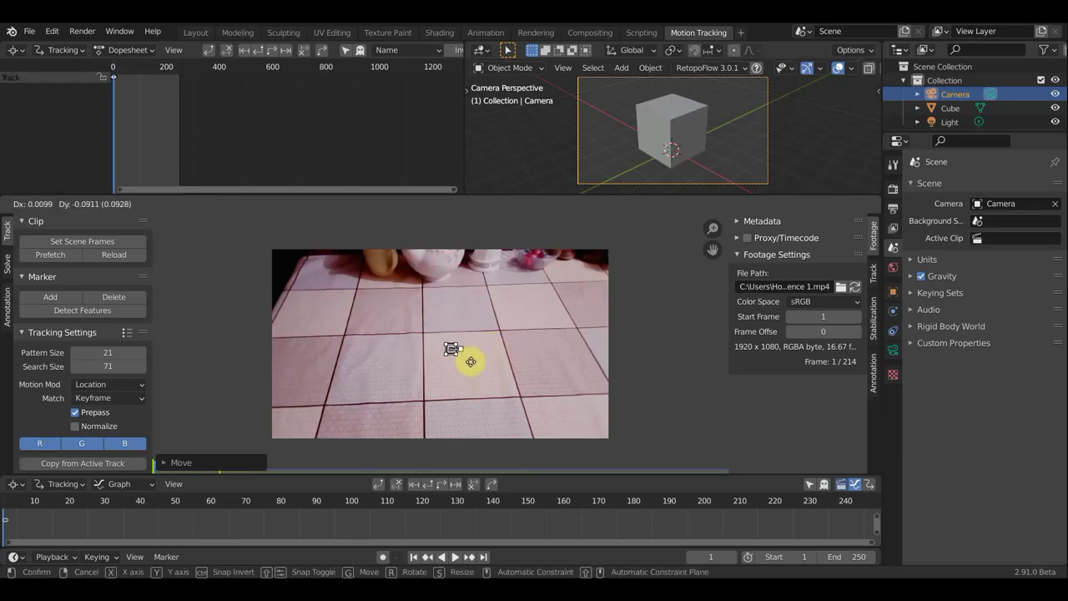
{"action": "left_click", "coordinate": [471, 359]}
Move the marker onto a tile-line intersection and widen its search area.
{"action": "left_click", "coordinate": [450, 354]}
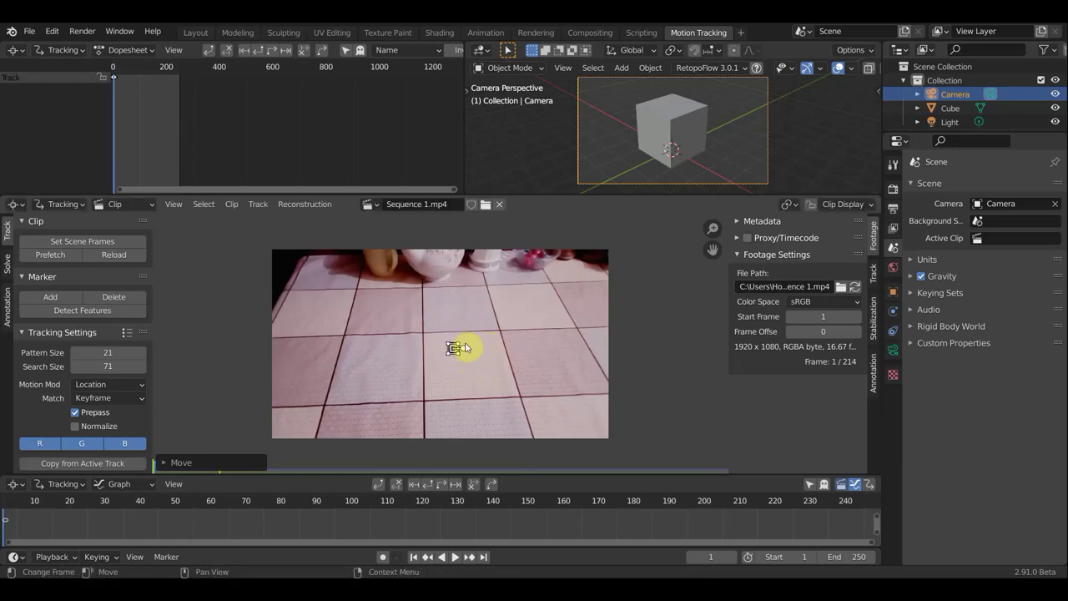
{"action": "key", "text": "g"}
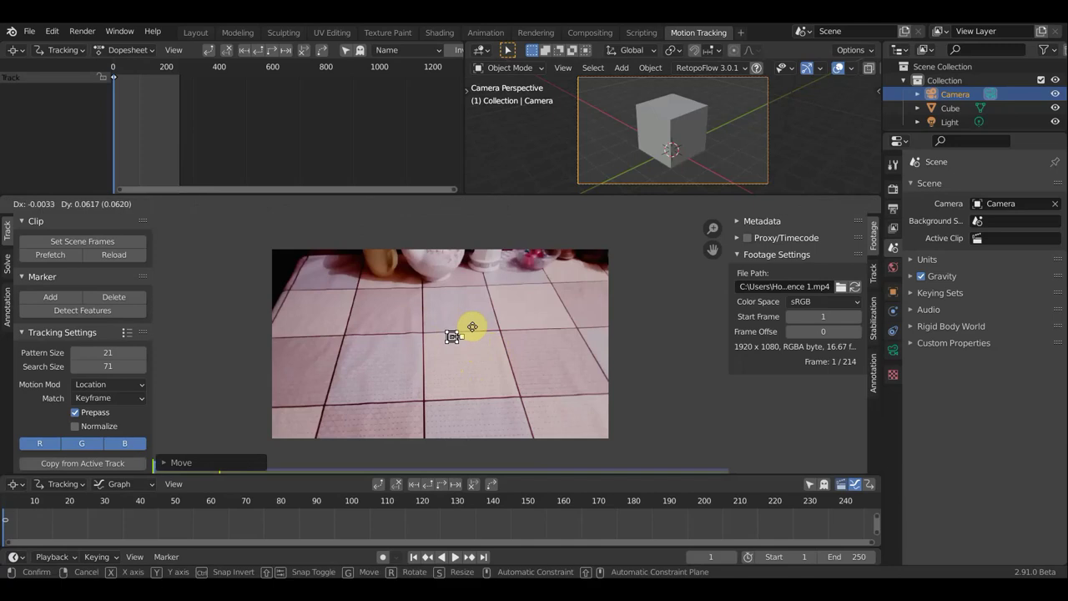
{"action": "left_click", "coordinate": [472, 324]}
{"action": "scroll", "coordinate": [472, 324], "scroll_direction": "up", "scroll_amount": 3}
{"action": "scroll", "coordinate": [472, 324], "scroll_direction": "up", "scroll_amount": 3}
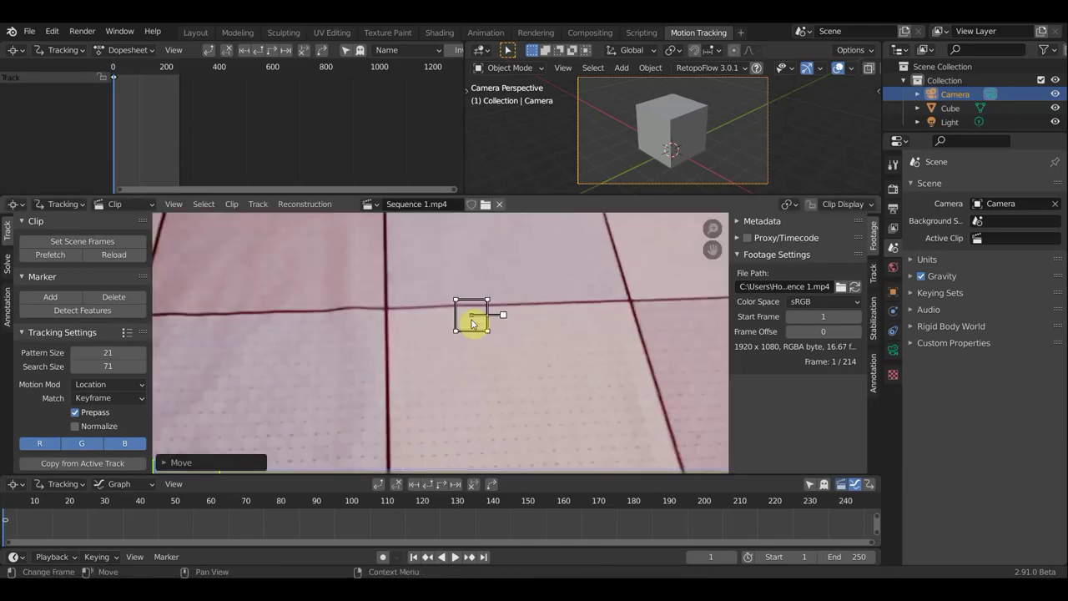
{"action": "left_click", "coordinate": [472, 325]}
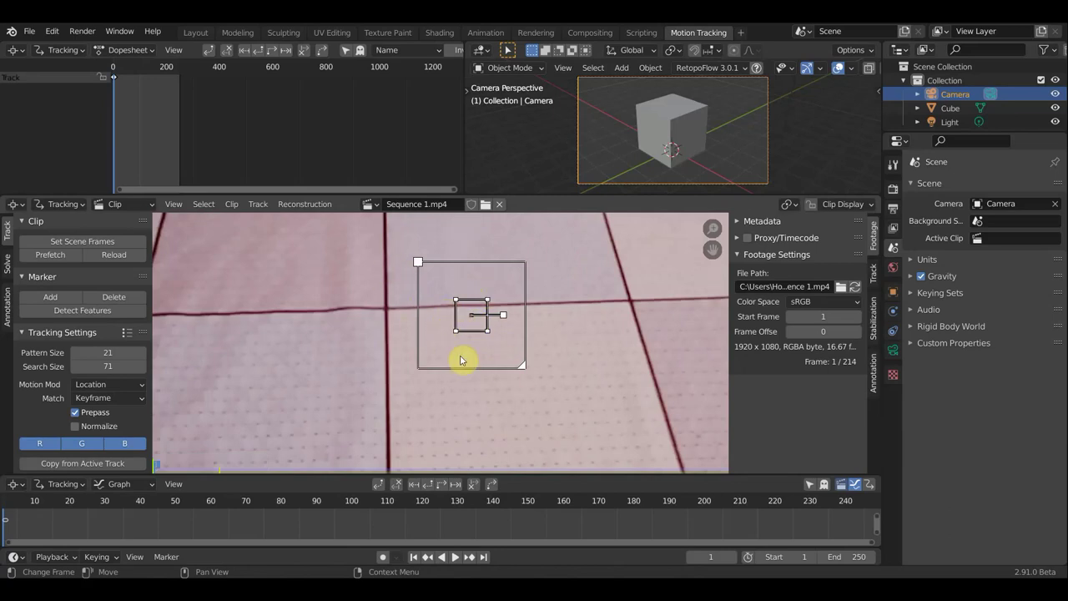
{"action": "scroll", "coordinate": [472, 315], "scroll_direction": "down", "scroll_amount": 2}
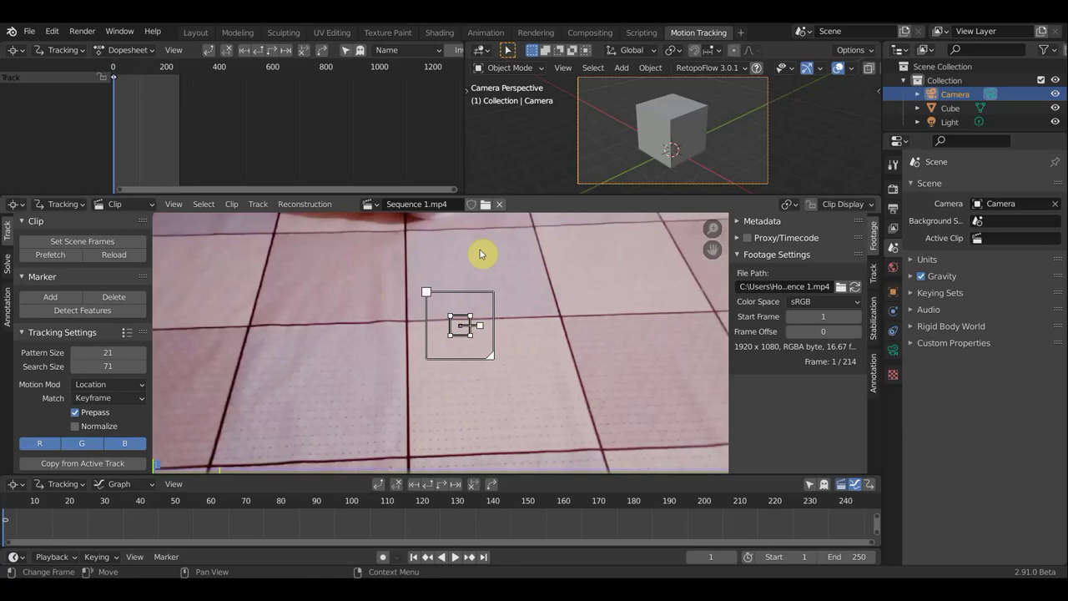
{"action": "scroll", "coordinate": [551, 323], "scroll_direction": "down", "scroll_amount": 2}
{"action": "scroll", "coordinate": [501, 334], "scroll_direction": "down", "scroll_amount": 2}
{"action": "scroll", "coordinate": [495, 334], "scroll_direction": "up", "scroll_amount": 1}
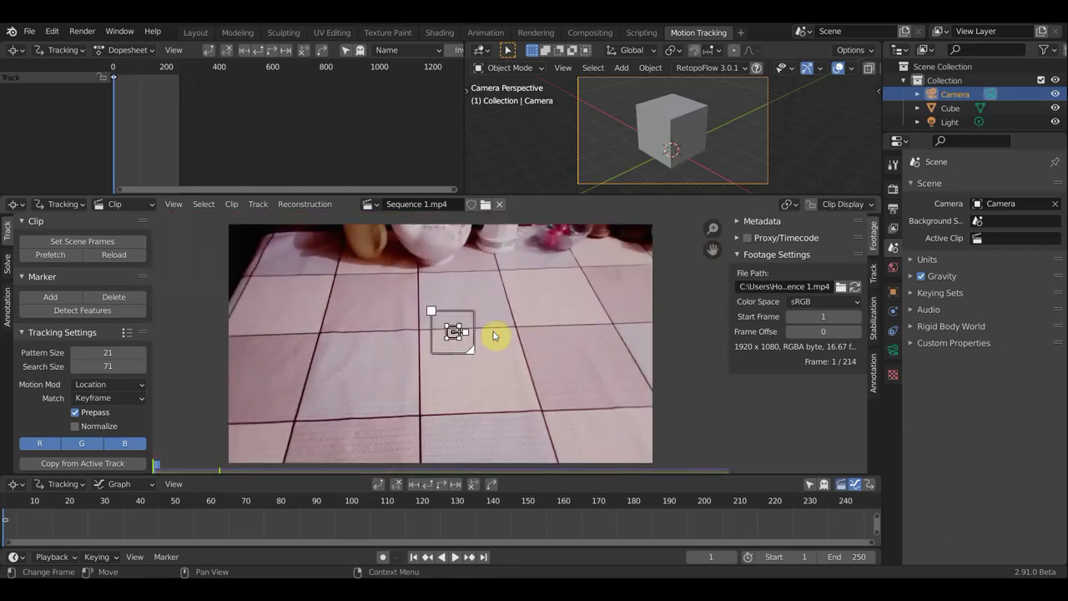
Set the scene's end frame to 40.
{"action": "scroll", "coordinate": [180, 527], "scroll_direction": "down", "scroll_amount": 1}
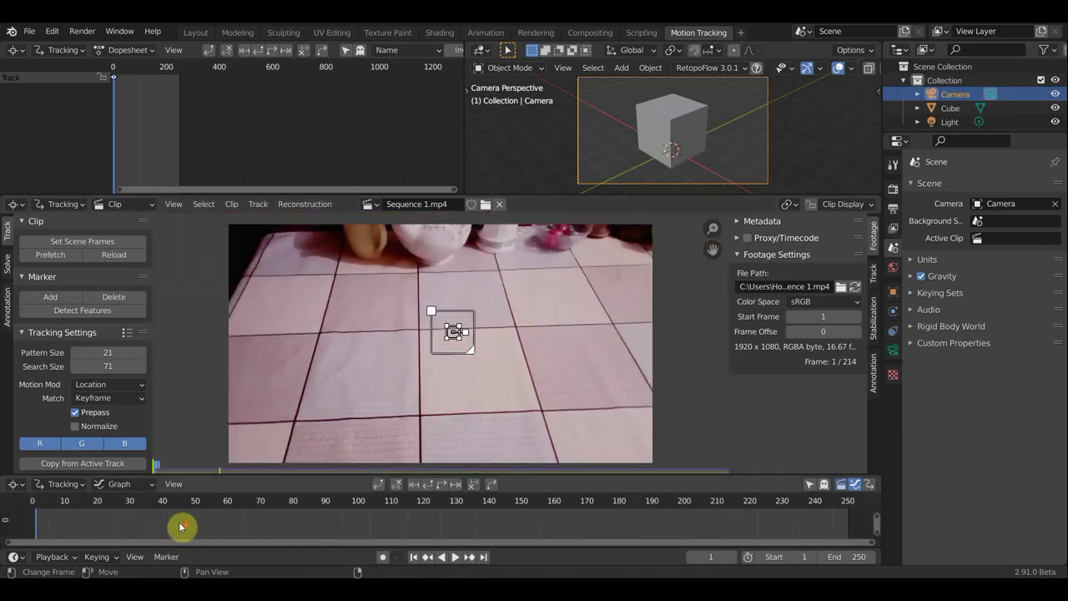
{"action": "scroll", "coordinate": [181, 526], "scroll_direction": "down", "scroll_amount": 1}
{"action": "scroll", "coordinate": [181, 525], "scroll_direction": "down", "scroll_amount": 1}
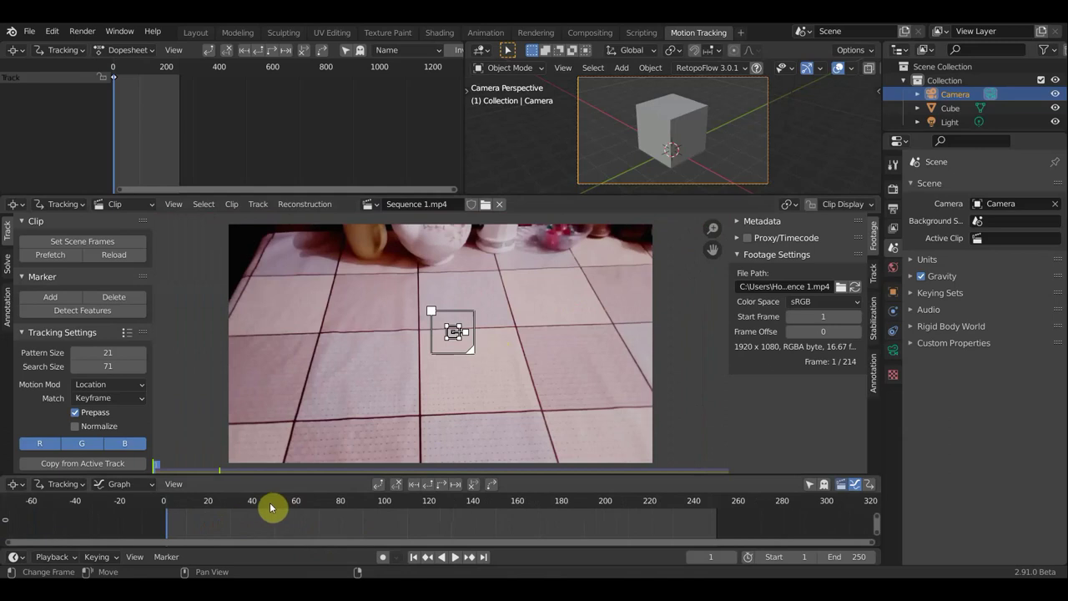
{"action": "left_click", "coordinate": [253, 506]}
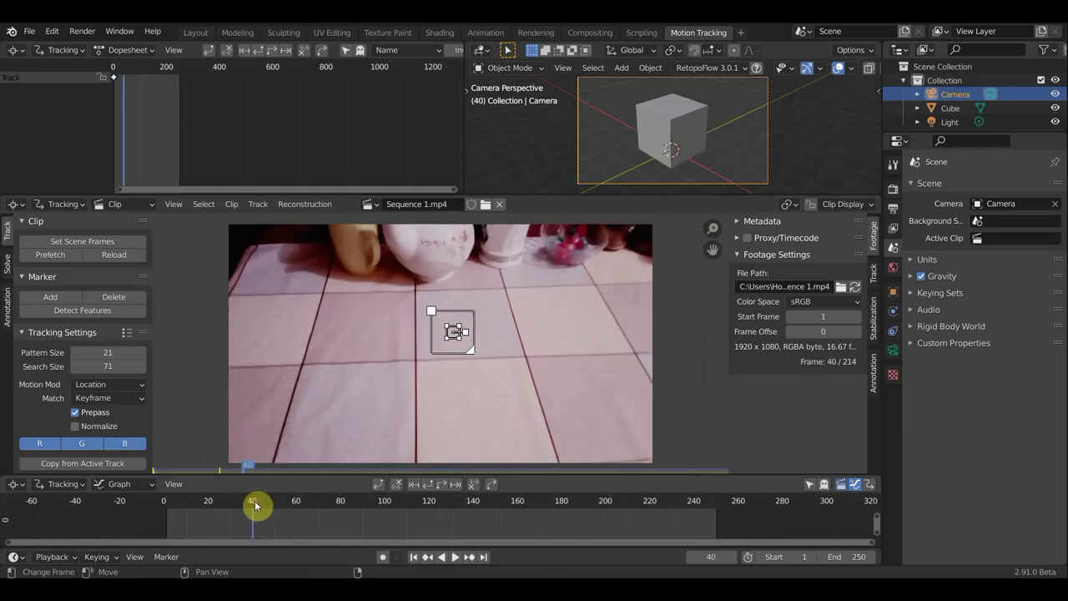
{"action": "left_click", "coordinate": [858, 554]}
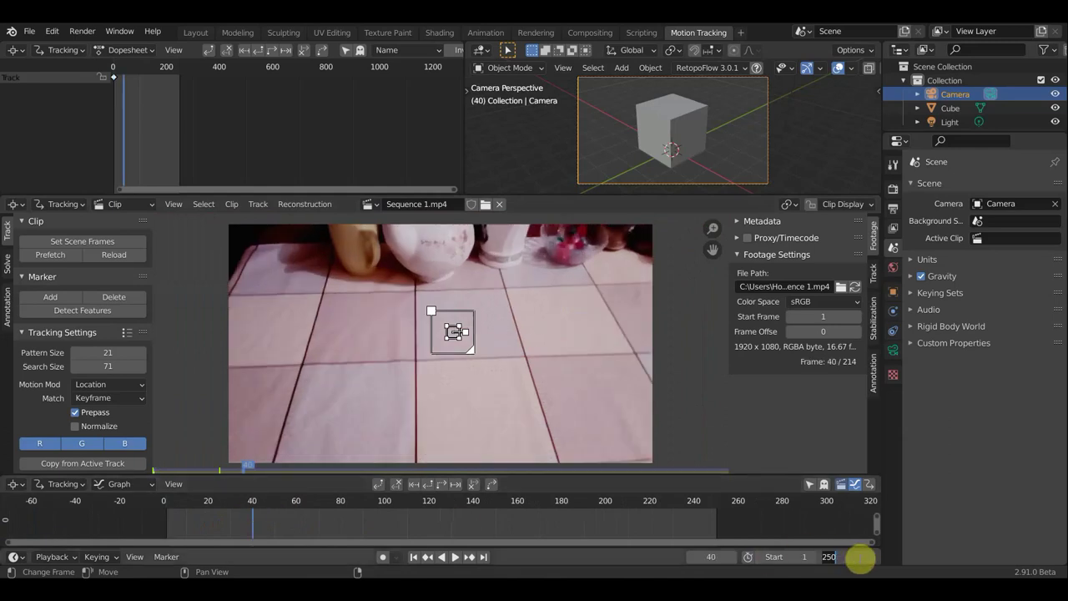
{"action": "type", "text": "4"}
{"action": "type", "text": "0"}
{"action": "key", "text": "Return"}
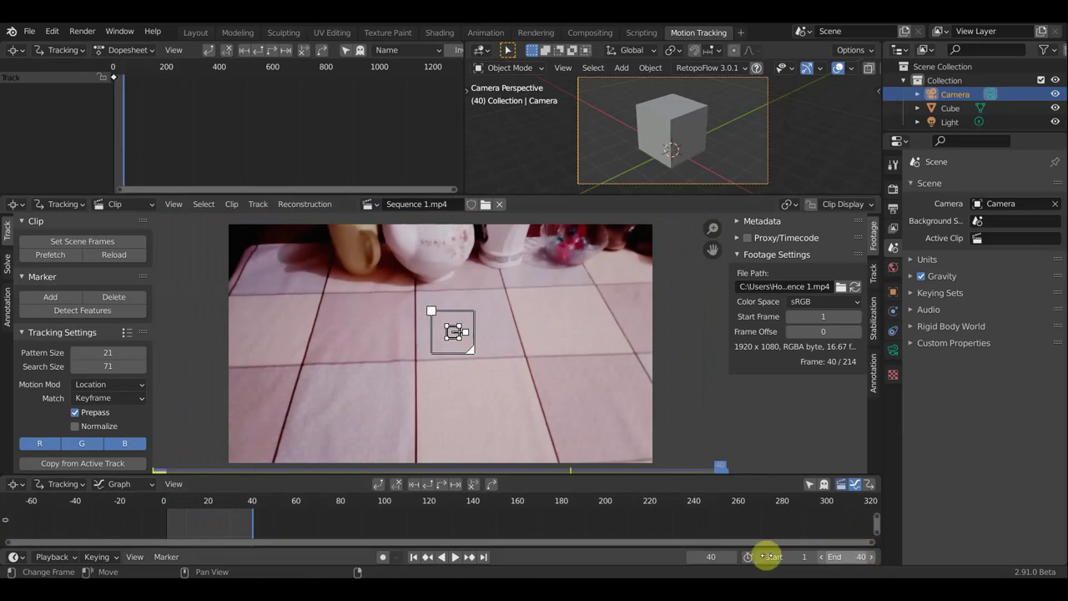
Preview the footage from frame 1, then return to frame 1.
{"action": "scroll", "coordinate": [221, 526], "scroll_direction": "up", "scroll_amount": 2}
{"action": "middle_click_drag", "start_coordinate": [221, 526], "coordinate": [592, 527]}
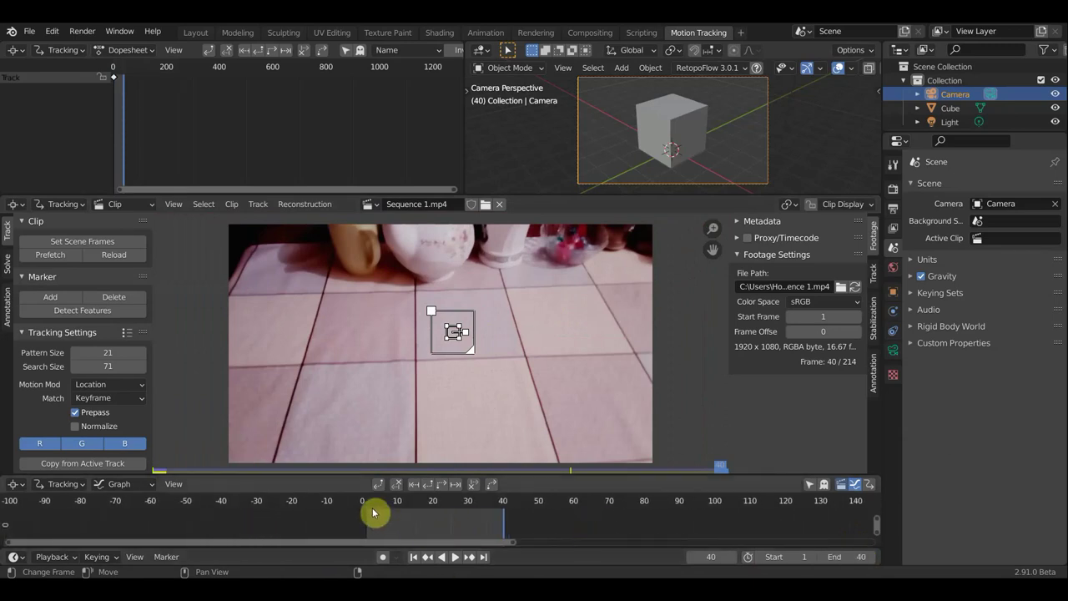
{"action": "left_click", "coordinate": [367, 511]}
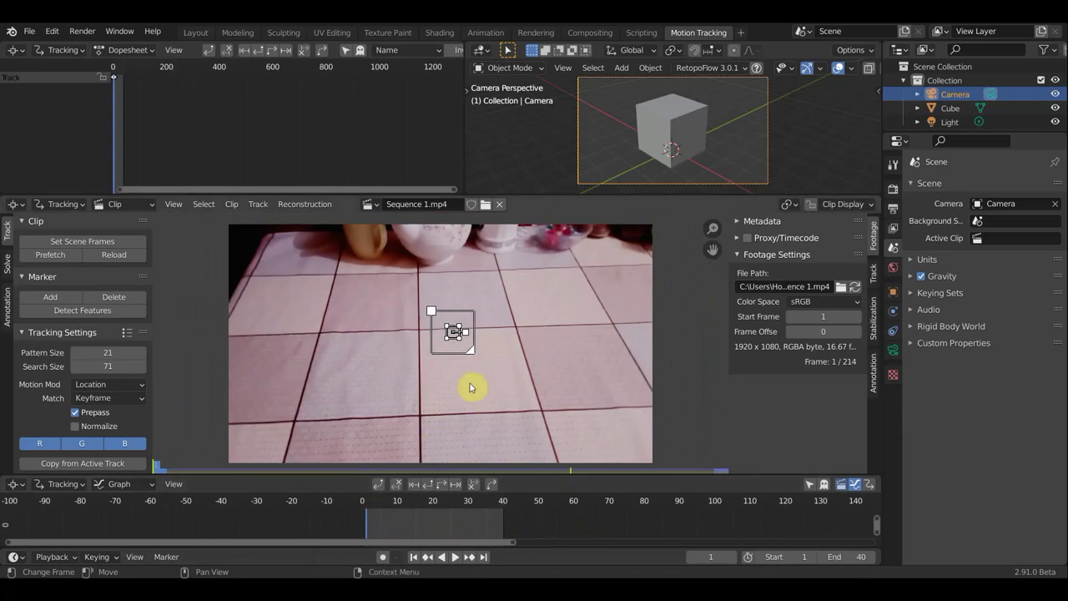
{"action": "left_click", "coordinate": [455, 558]}
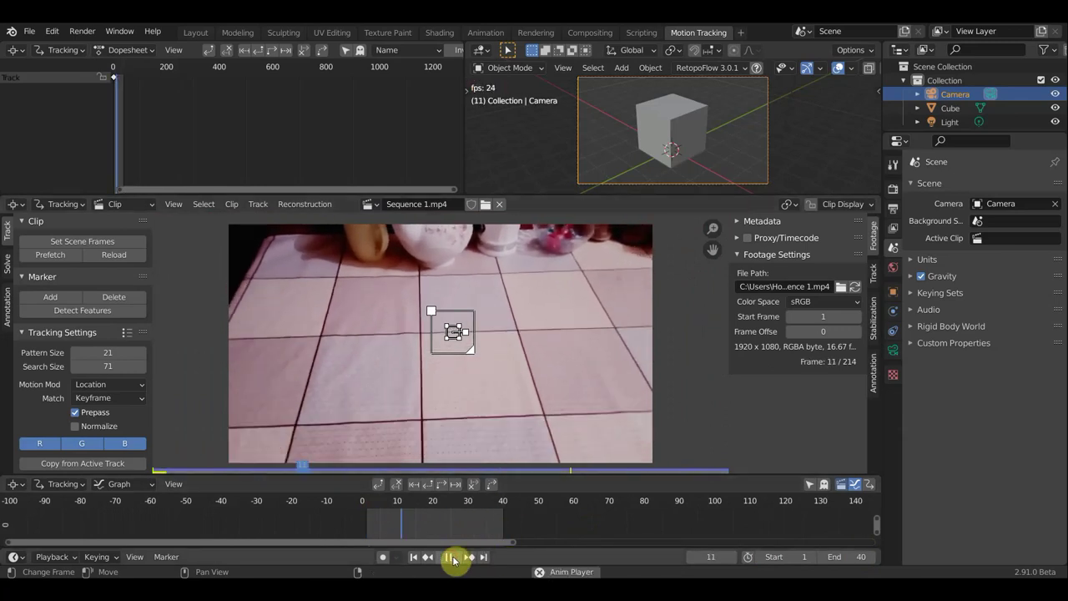
{"action": "left_click", "coordinate": [455, 558]}
{"action": "left_click", "coordinate": [367, 517]}
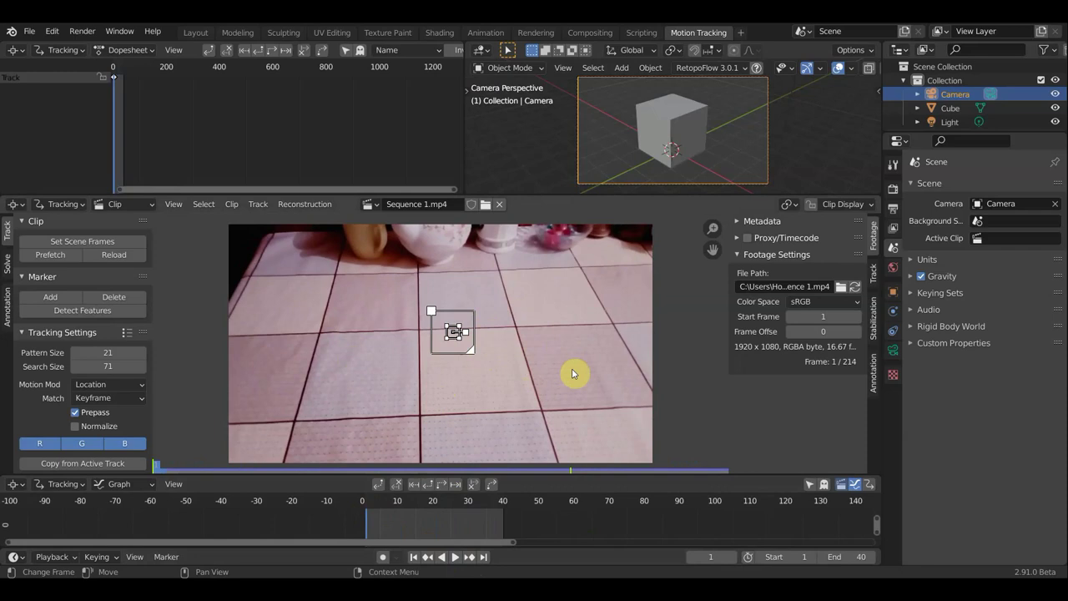
Track the marker forward through frames 1–40, play it back, and return to frame 1.
{"action": "key", "text": "ctrl+t"}
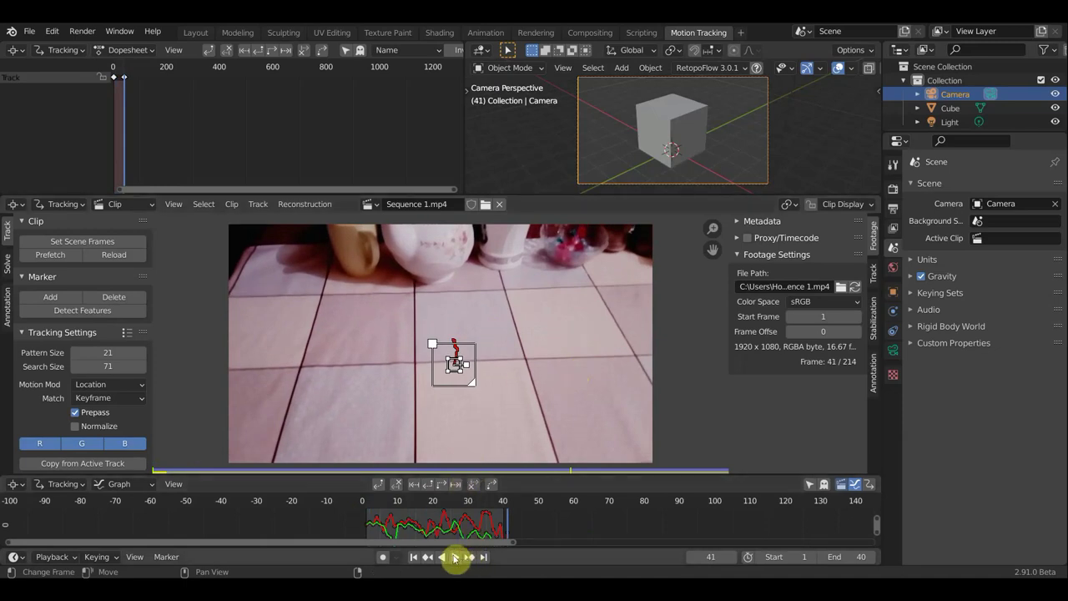
{"action": "left_click", "coordinate": [455, 557]}
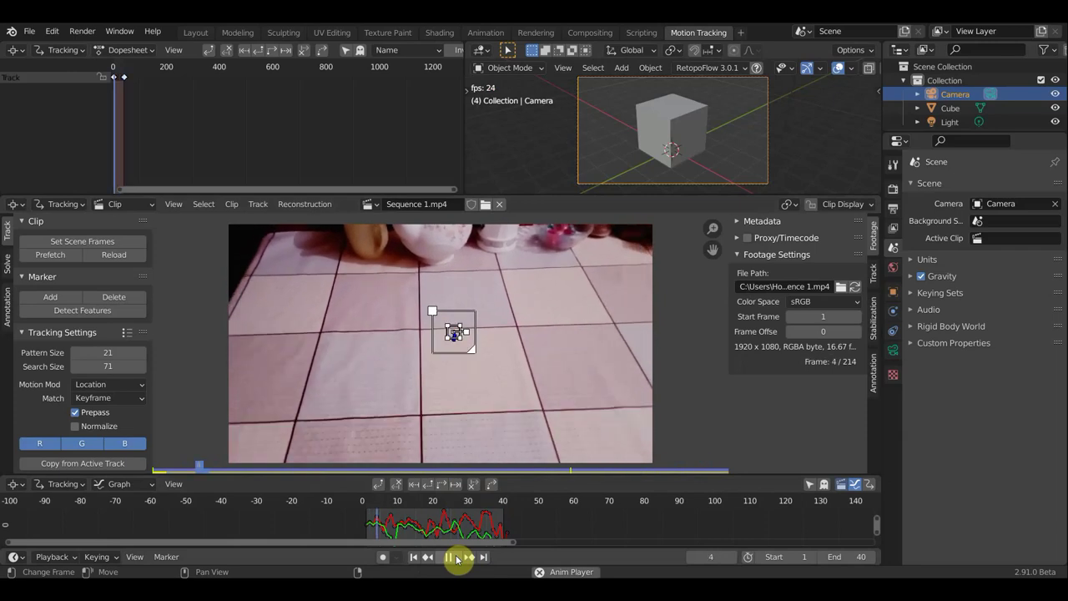
{"action": "left_click", "coordinate": [451, 557]}
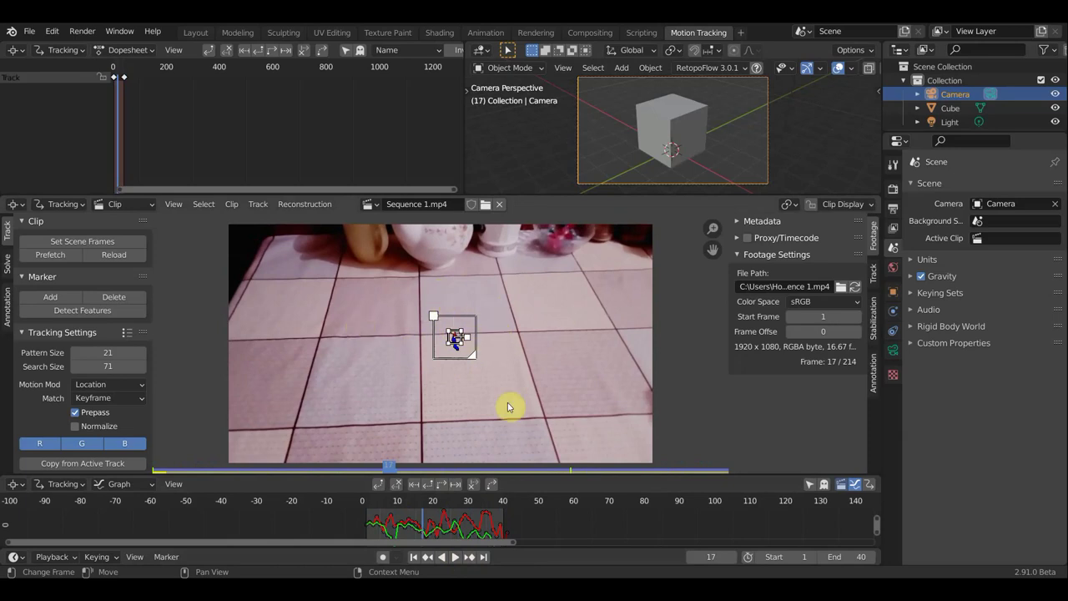
{"action": "left_click", "coordinate": [369, 505]}
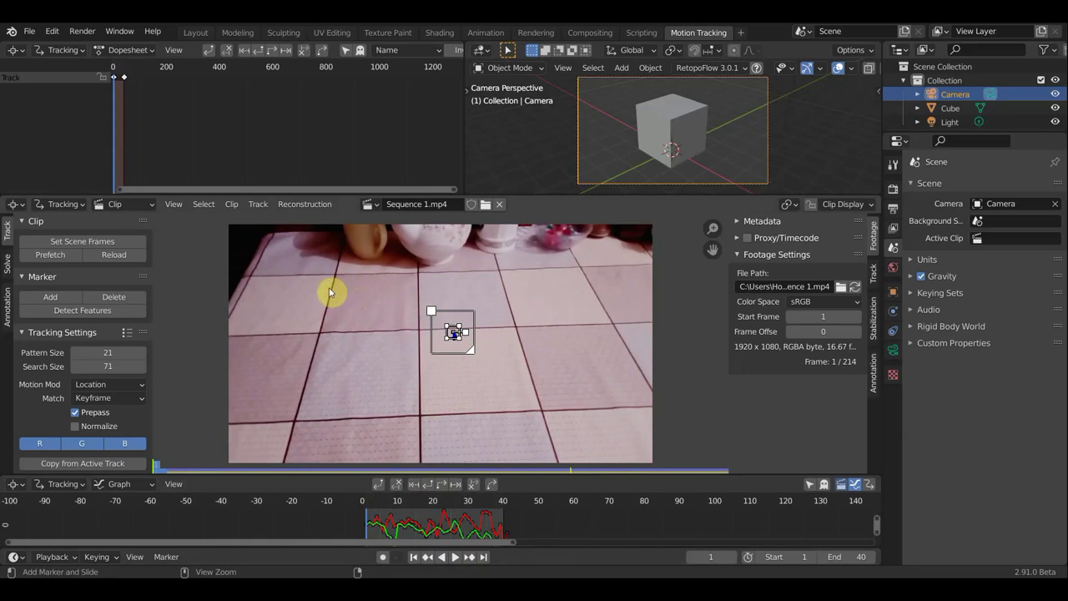
Place new tracking markers on the grout intersections at the surrounding tile corners.
{"action": "left_click", "coordinate": [320, 328], "text": "ctrl"}
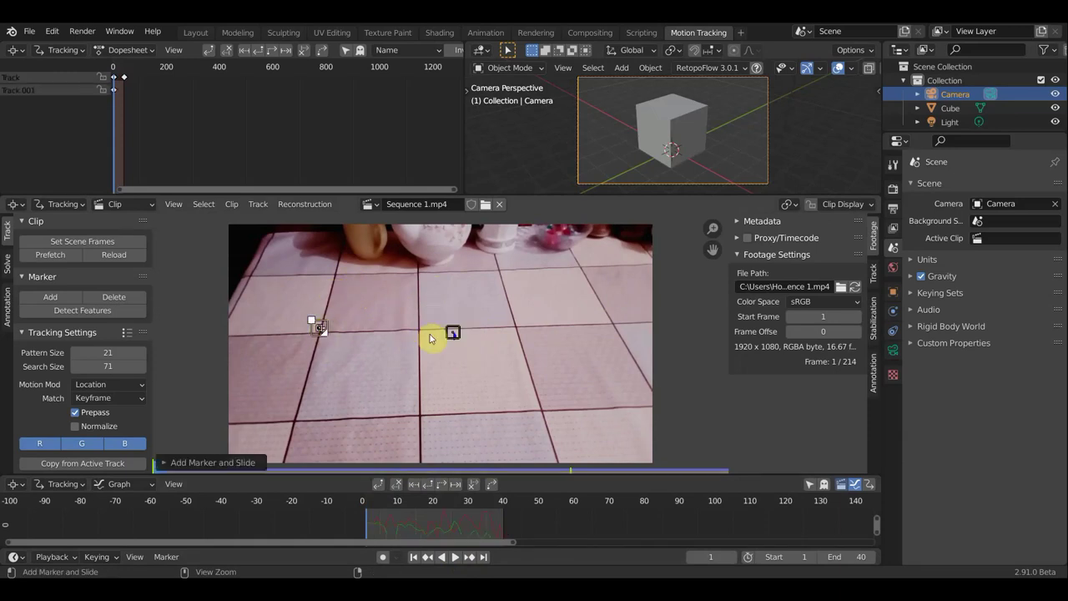
{"action": "left_click", "coordinate": [518, 326], "text": "ctrl"}
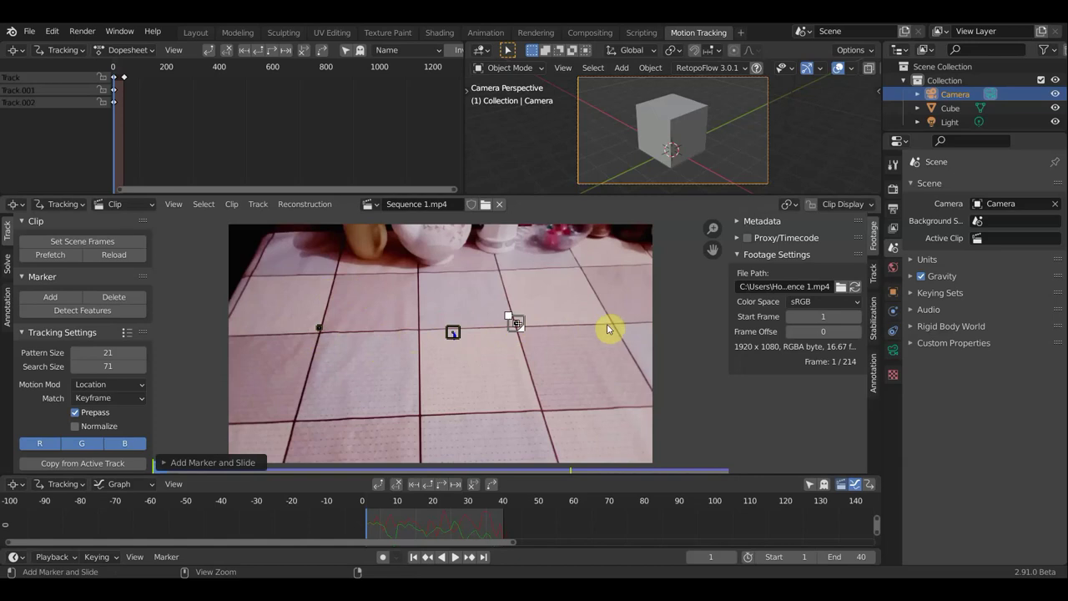
{"action": "left_click", "coordinate": [542, 408], "text": "ctrl"}
{"action": "left_click", "coordinate": [419, 409], "text": "ctrl"}
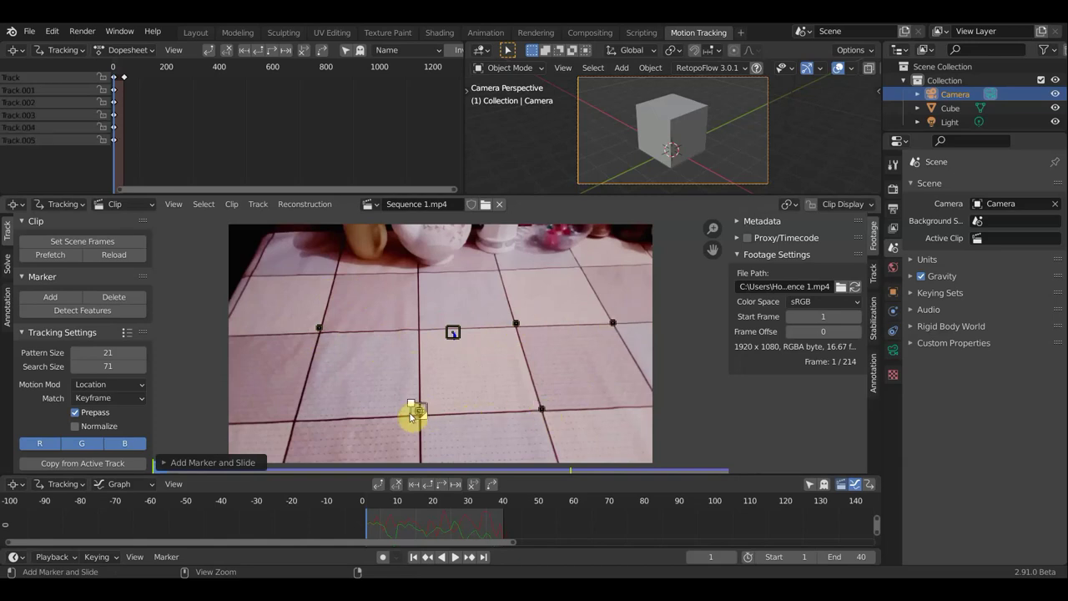
{"action": "left_click", "coordinate": [299, 419], "text": "ctrl"}
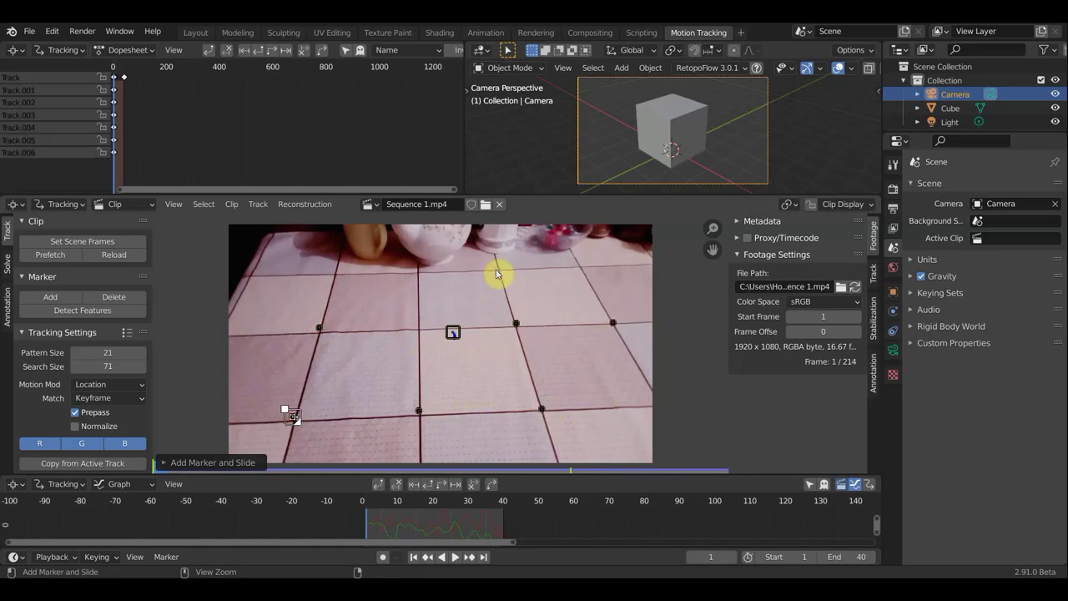
{"action": "left_click", "coordinate": [636, 403], "text": "ctrl"}
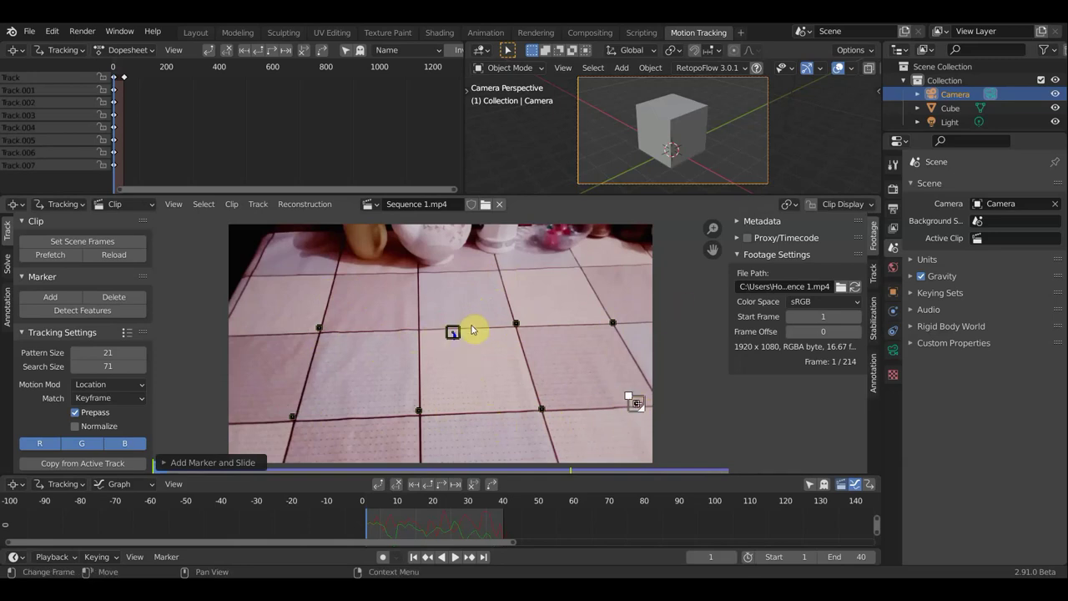
{"action": "left_click", "coordinate": [318, 332]}
Zoom into the clip and enlarge the pattern boxes of the first three tile-corner markers.
{"action": "scroll", "coordinate": [322, 341], "scroll_direction": "up", "scroll_amount": 2}
{"action": "scroll", "coordinate": [288, 335], "scroll_direction": "up", "scroll_amount": 1}
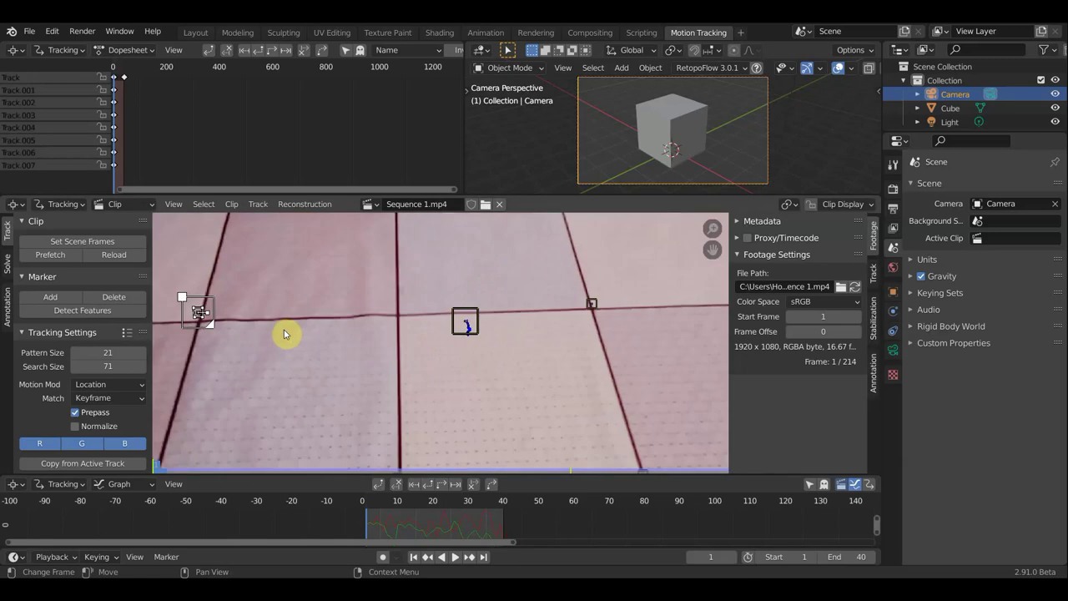
{"action": "scroll", "coordinate": [367, 331], "scroll_direction": "left", "scroll_amount": 3}
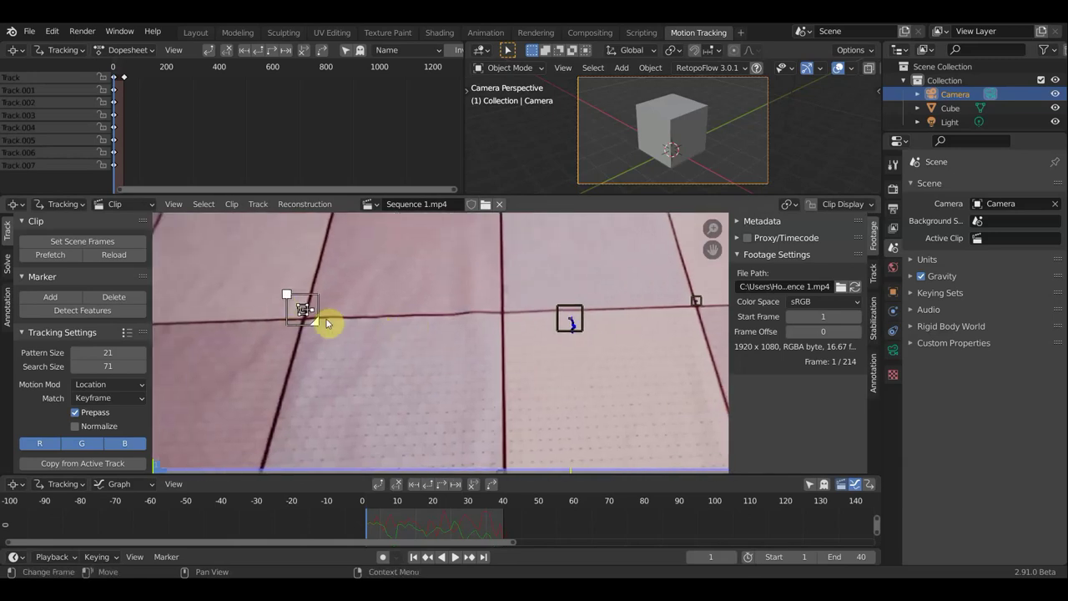
{"action": "scroll", "coordinate": [333, 326], "scroll_direction": "down", "scroll_amount": 4}
{"action": "scroll", "coordinate": [361, 340], "scroll_direction": "up", "scroll_amount": 2}
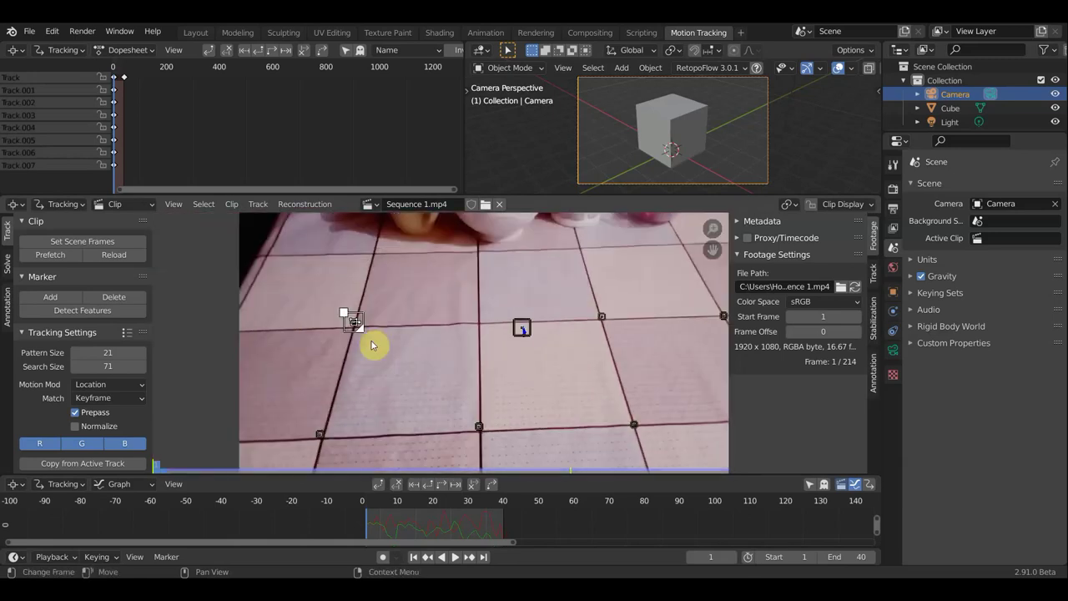
{"action": "key", "text": "s"}
{"action": "left_click", "coordinate": [385, 375]}
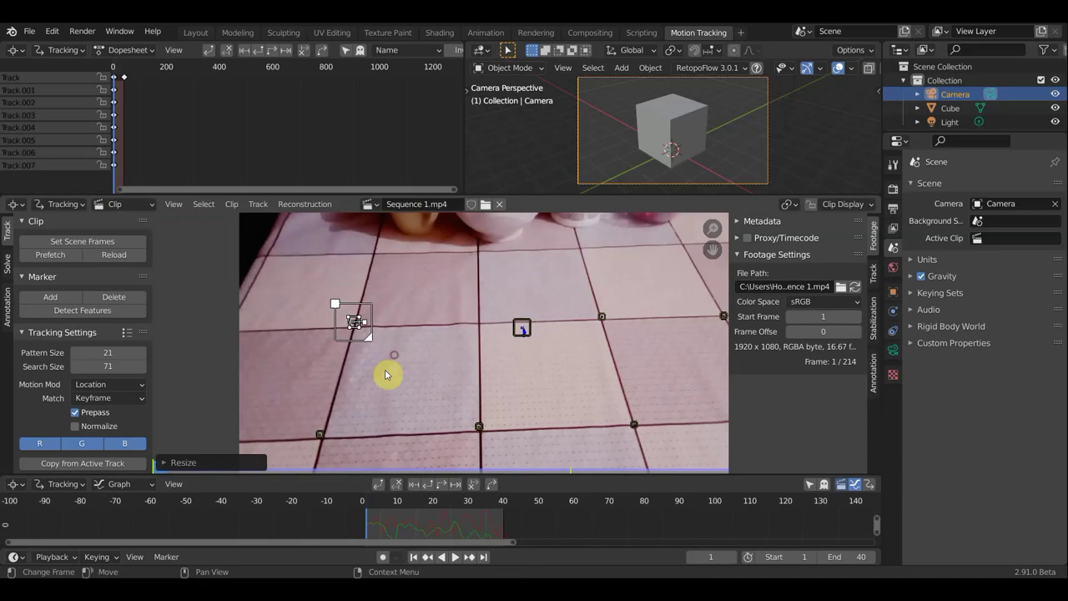
{"action": "left_click", "coordinate": [321, 434], "text": "ctrl"}
{"action": "key", "text": "s"}
{"action": "left_click", "coordinate": [398, 455]}
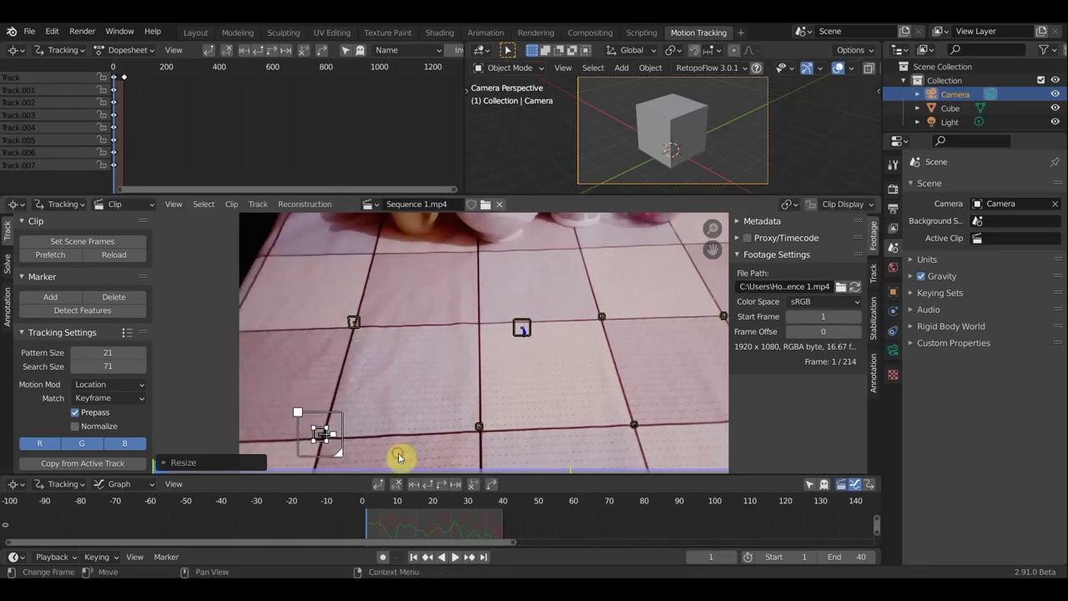
{"action": "left_click", "coordinate": [479, 428]}
{"action": "key", "text": "s"}
{"action": "left_click", "coordinate": [506, 444]}
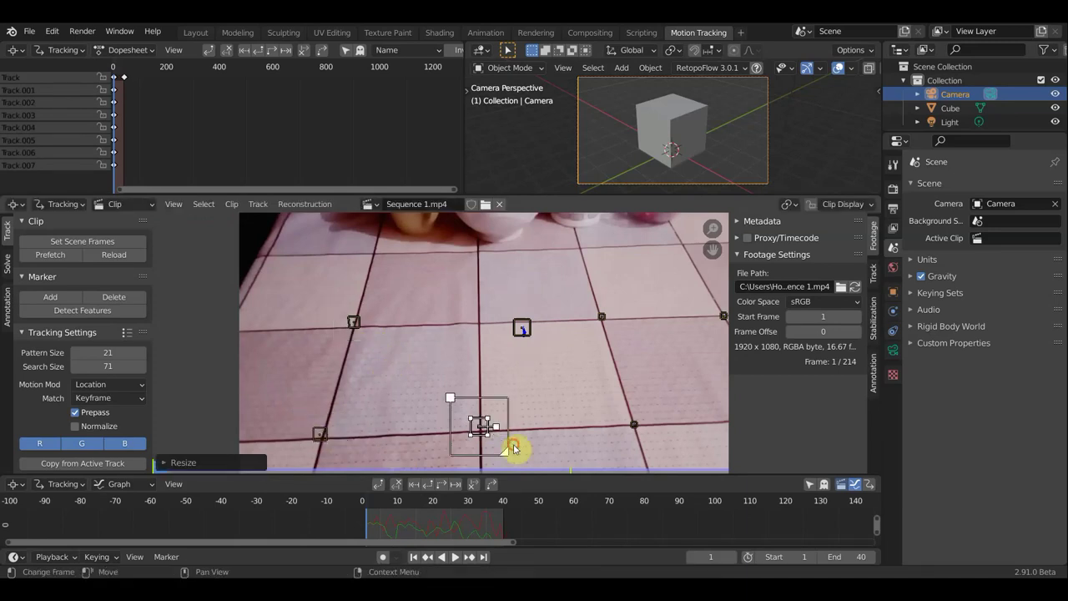
Enlarge the pattern boxes of the remaining bottom-row, right-side and upper markers.
{"action": "scroll", "coordinate": [566, 441], "scroll_direction": "down", "scroll_amount": 1}
{"action": "scroll", "coordinate": [566, 441], "scroll_direction": "down", "scroll_amount": 1}
{"action": "left_click", "coordinate": [564, 394], "text": "ctrl"}
{"action": "key", "text": "s"}
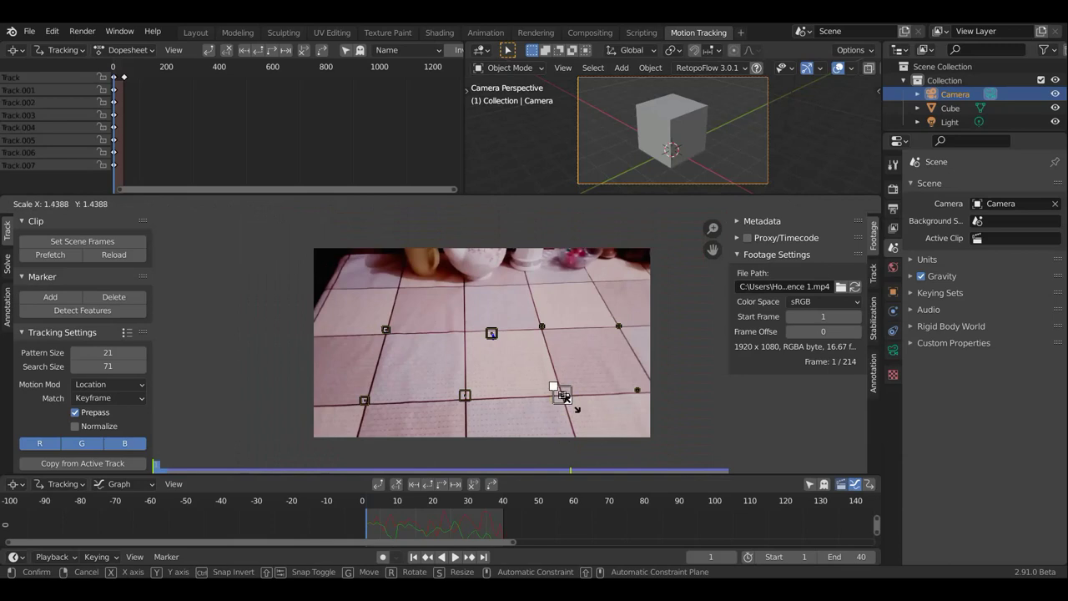
{"action": "left_click", "coordinate": [577, 411]}
{"action": "left_click", "coordinate": [638, 390], "text": "ctrl"}
{"action": "key", "text": "s"}
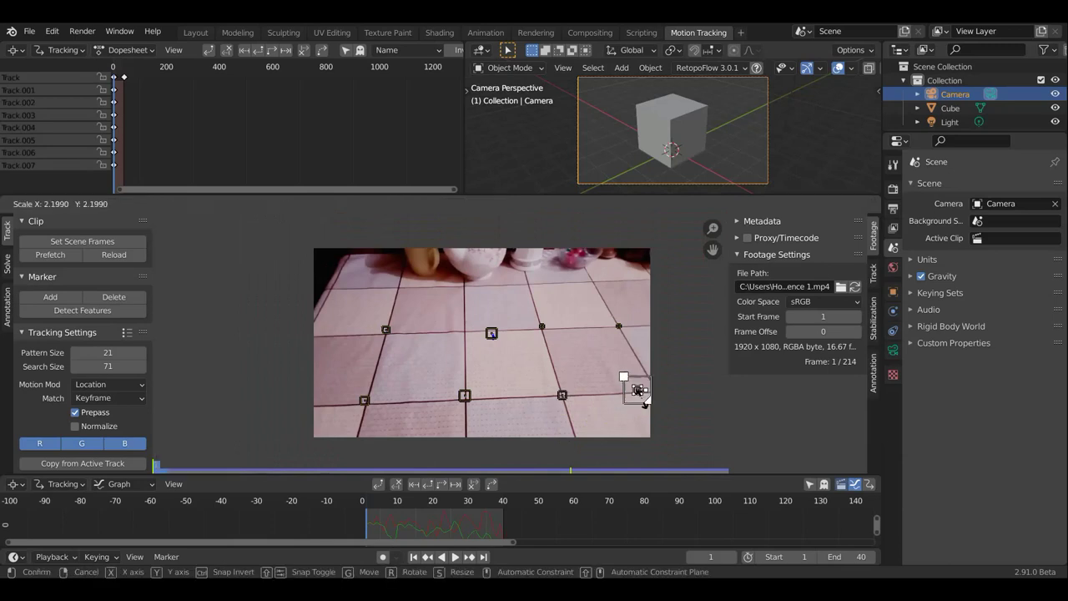
{"action": "left_click", "coordinate": [645, 406]}
{"action": "left_click", "coordinate": [620, 328], "text": "ctrl"}
{"action": "key", "text": "s"}
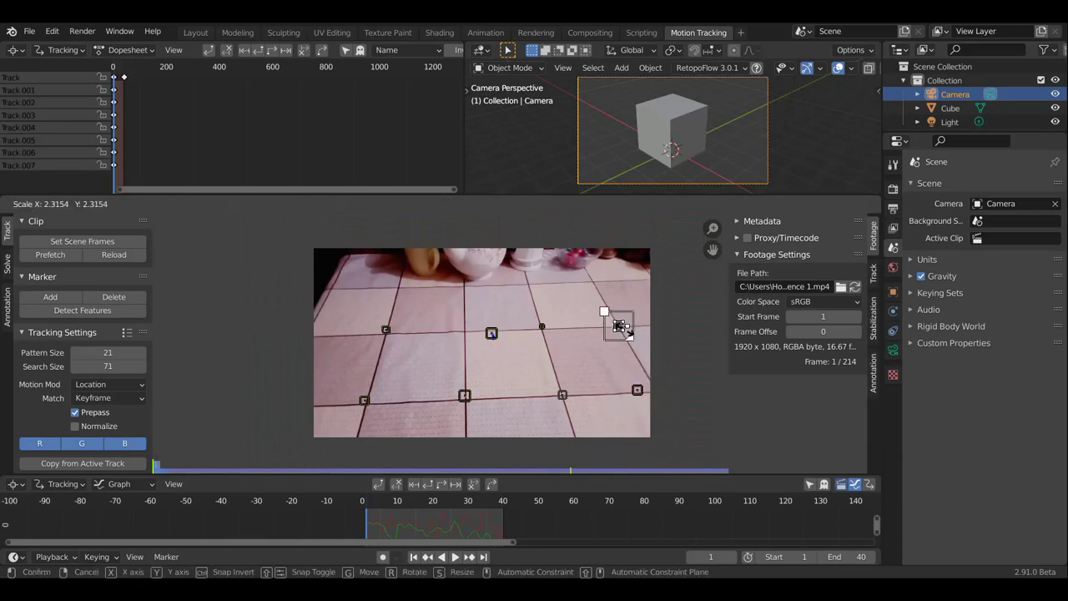
{"action": "left_click", "coordinate": [620, 327]}
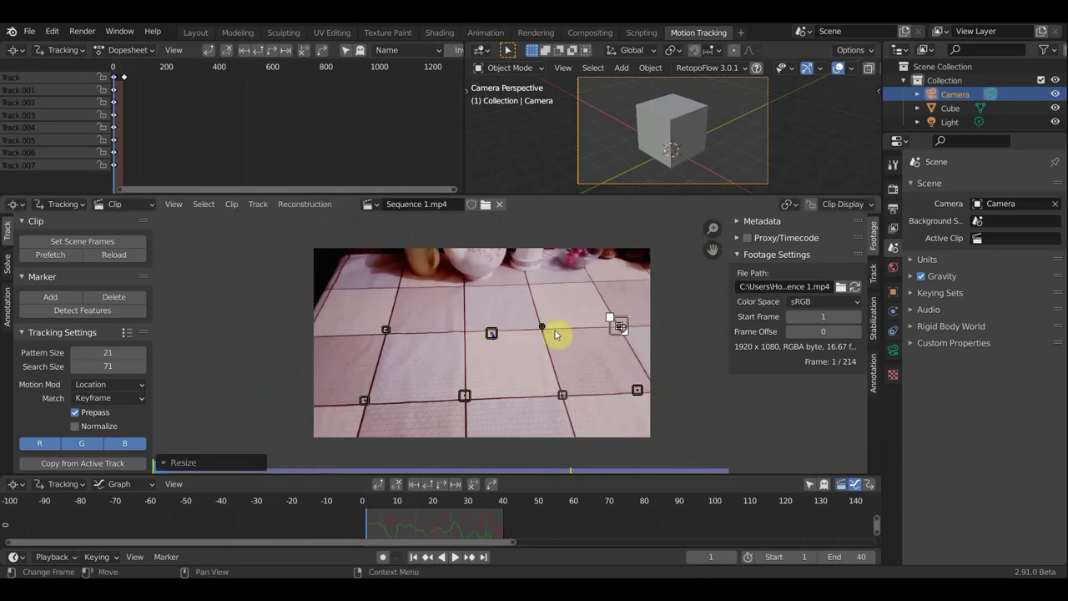
{"action": "left_click", "coordinate": [543, 325], "text": "ctrl"}
{"action": "key", "text": "s"}
{"action": "left_click", "coordinate": [553, 334]}
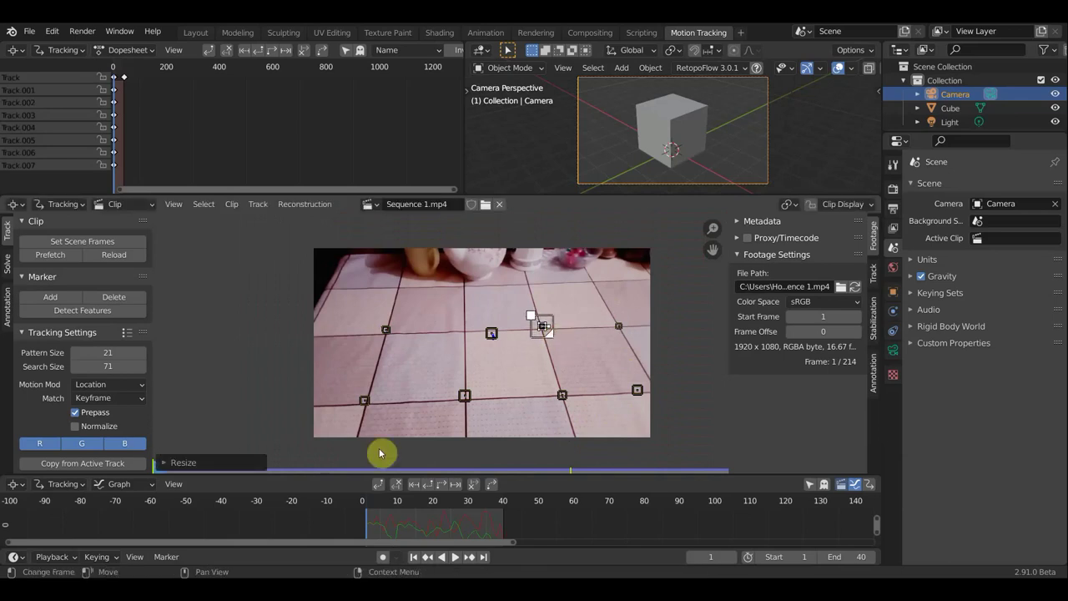
Select all the tile-corner markers and track them forward from frame 1 to frame 40.
{"action": "left_click", "coordinate": [385, 331], "text": "shift"}
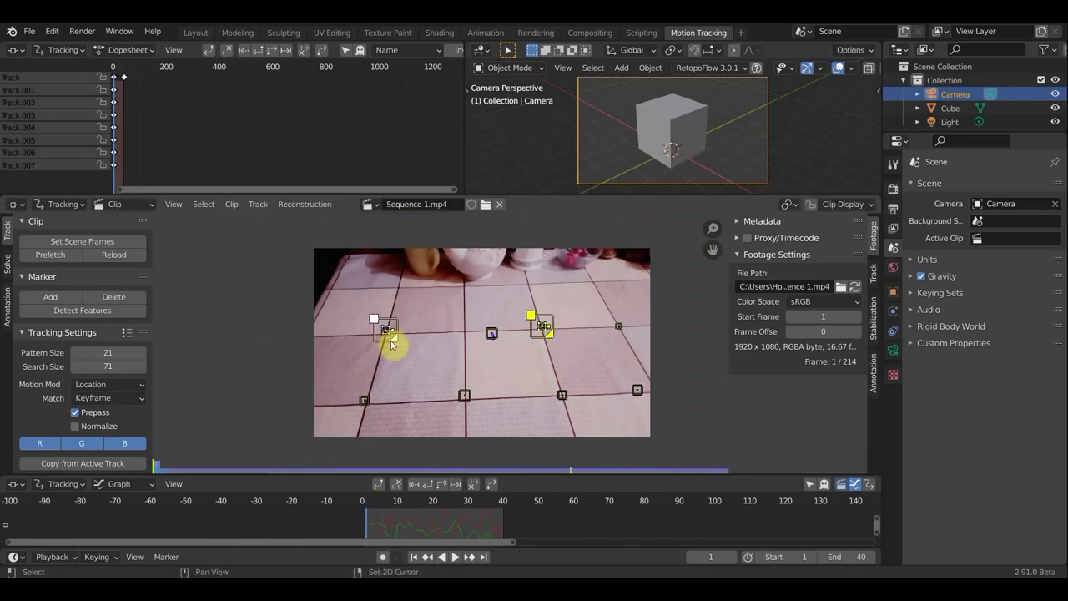
{"action": "left_click", "coordinate": [365, 401], "text": "shift"}
{"action": "left_click", "coordinate": [465, 397], "text": "shift"}
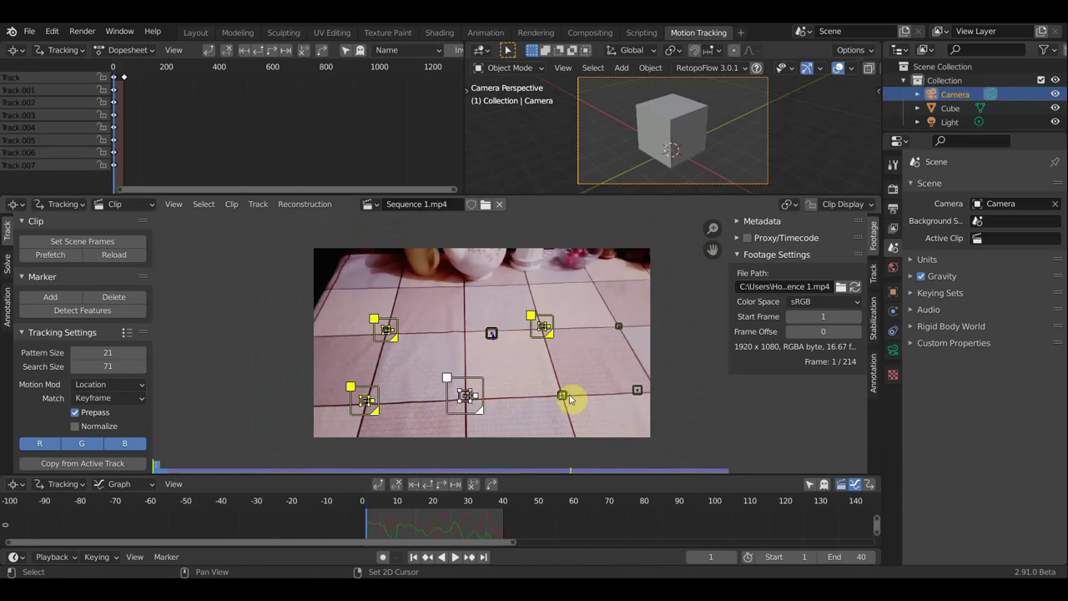
{"action": "left_click", "coordinate": [563, 395], "text": "shift"}
{"action": "left_click", "coordinate": [638, 390], "text": "shift"}
{"action": "left_click", "coordinate": [620, 326], "text": "shift"}
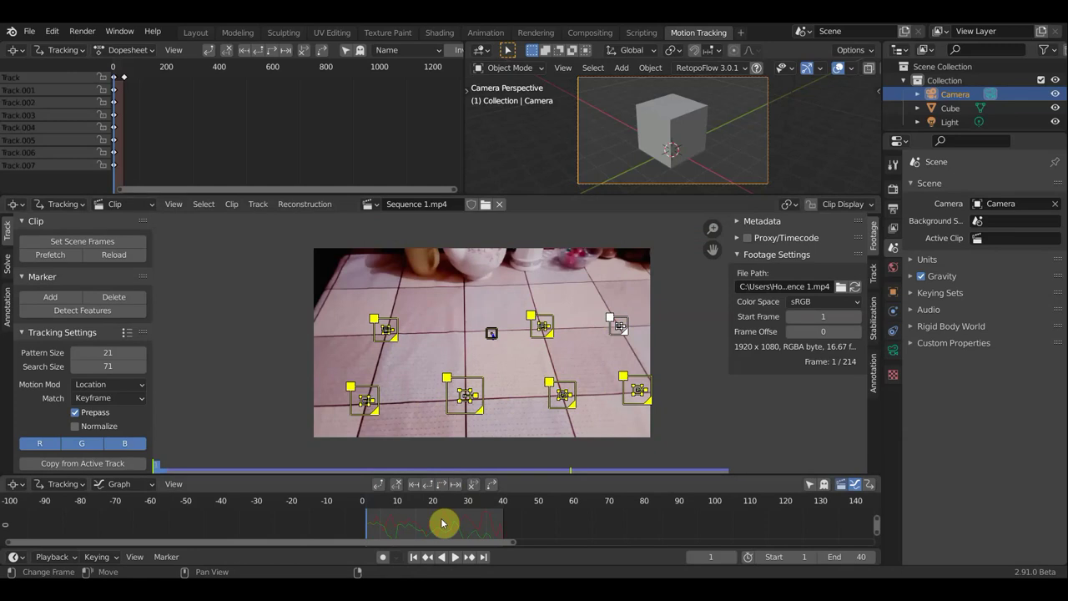
{"action": "key", "text": "ctrl+t"}
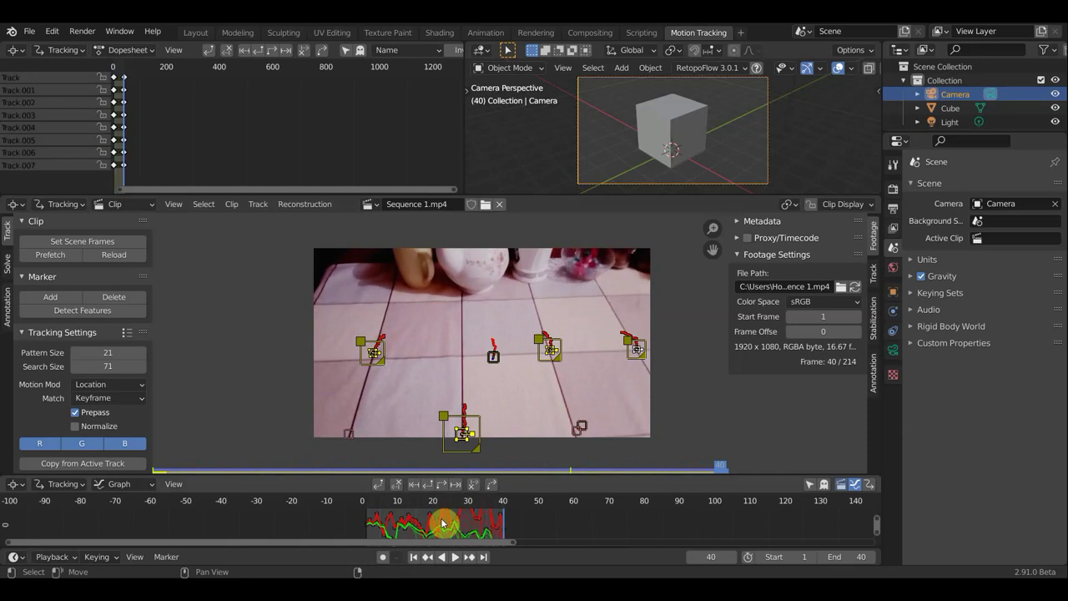
Play back to check the tracks, return to frame 1, and undo an accidental marker shift.
{"action": "left_click", "coordinate": [455, 557]}
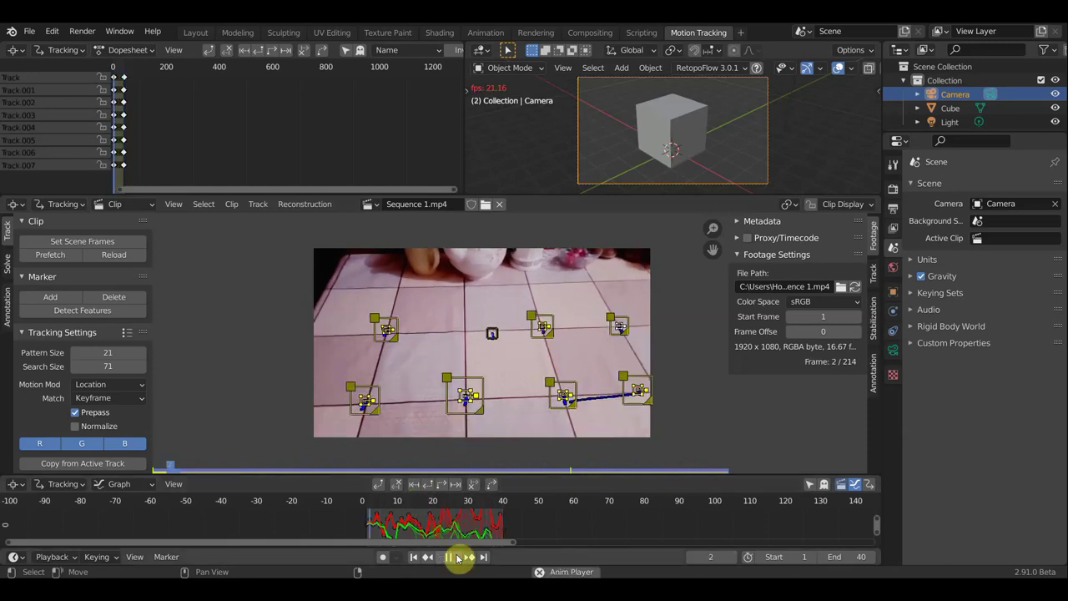
{"action": "left_click", "coordinate": [457, 558]}
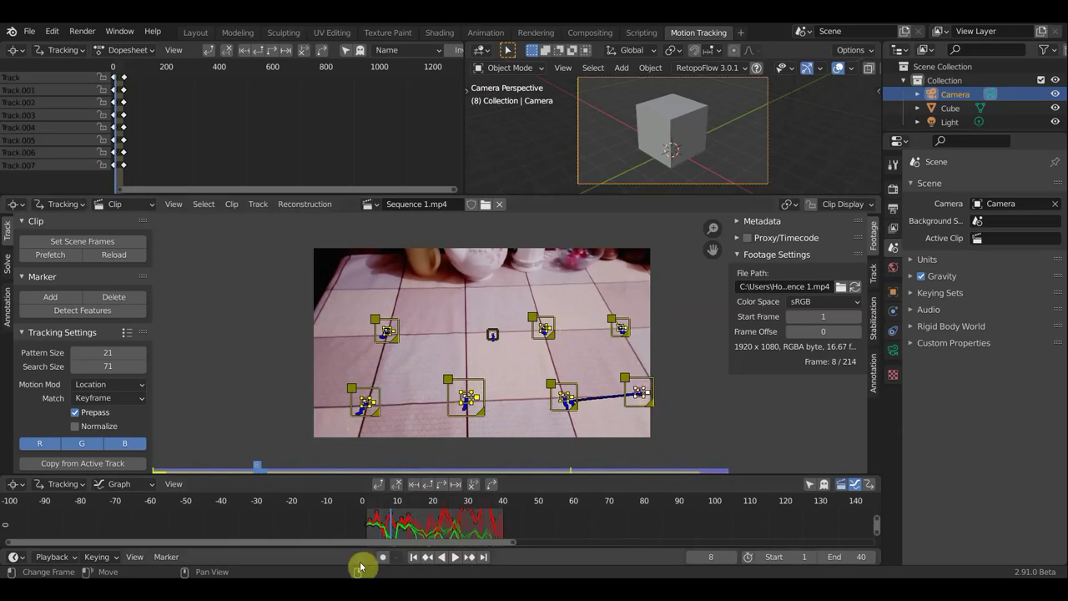
{"action": "left_click", "coordinate": [367, 504]}
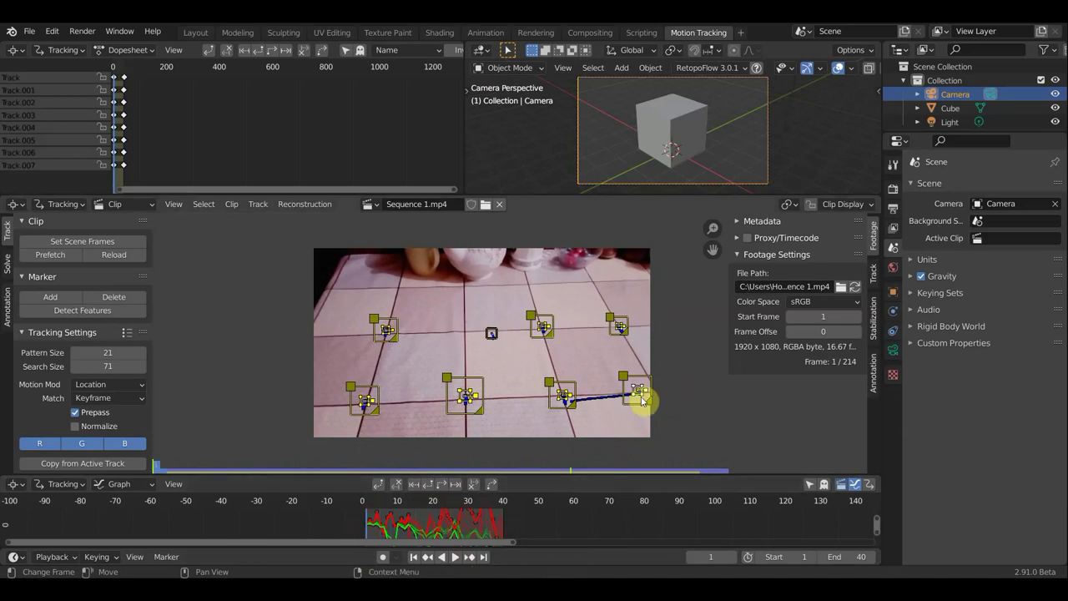
{"action": "key", "text": "g"}
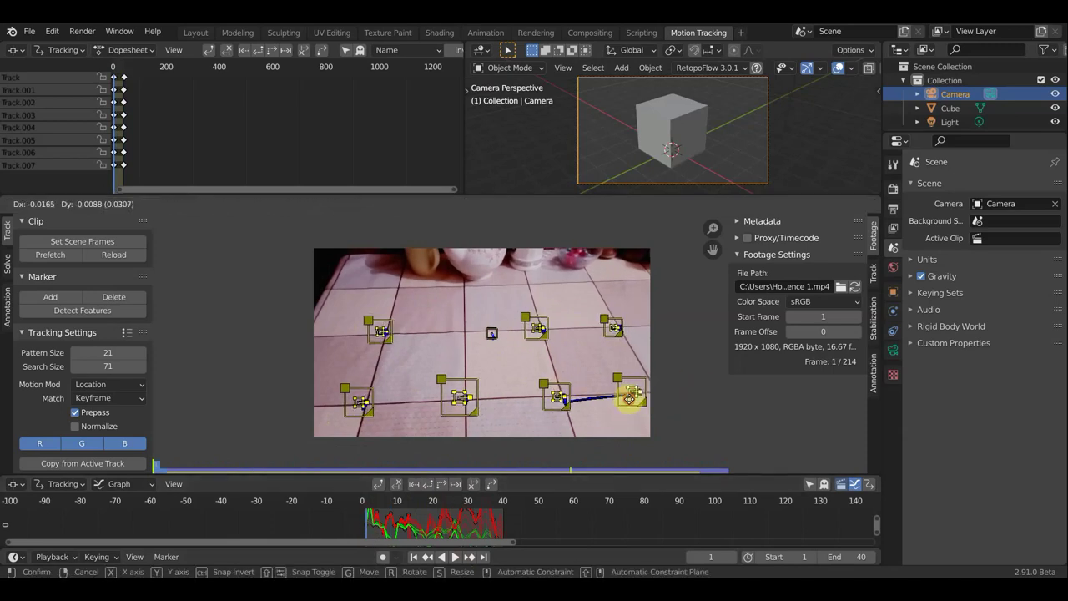
{"action": "left_click", "coordinate": [630, 403]}
{"action": "key", "text": "ctrl+z"}
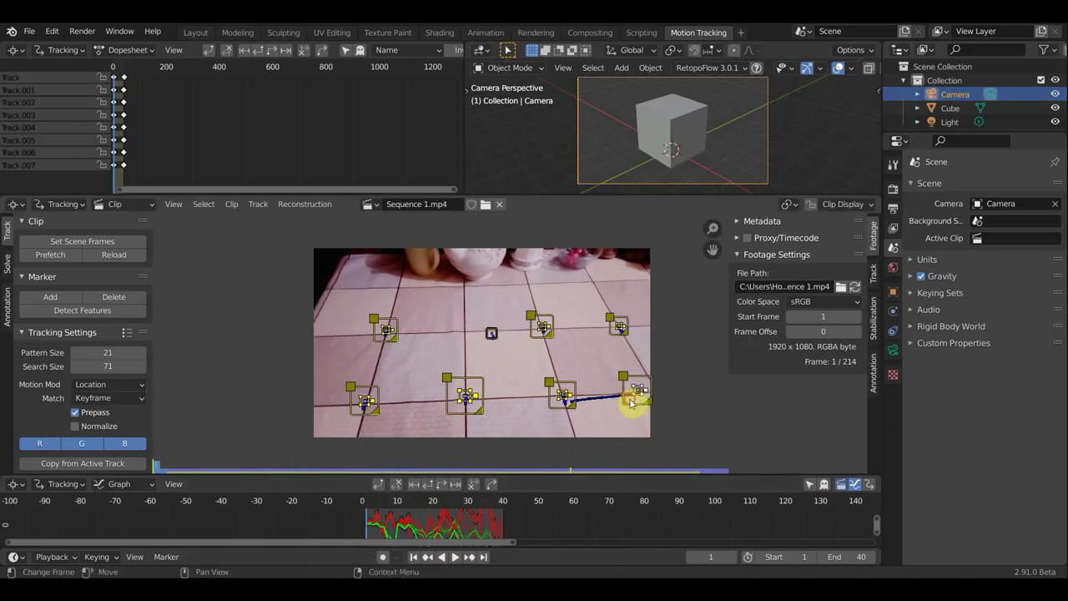
Move the lower-right marker up and left, retrack all markers forward, and play to verify.
{"action": "left_click", "coordinate": [630, 403]}
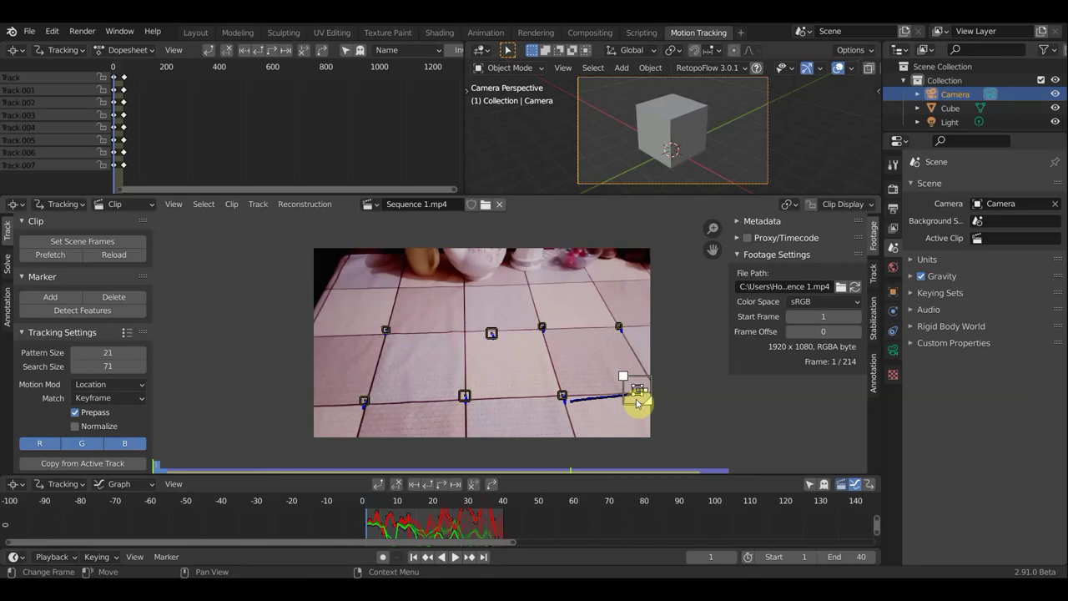
{"action": "key", "text": "g"}
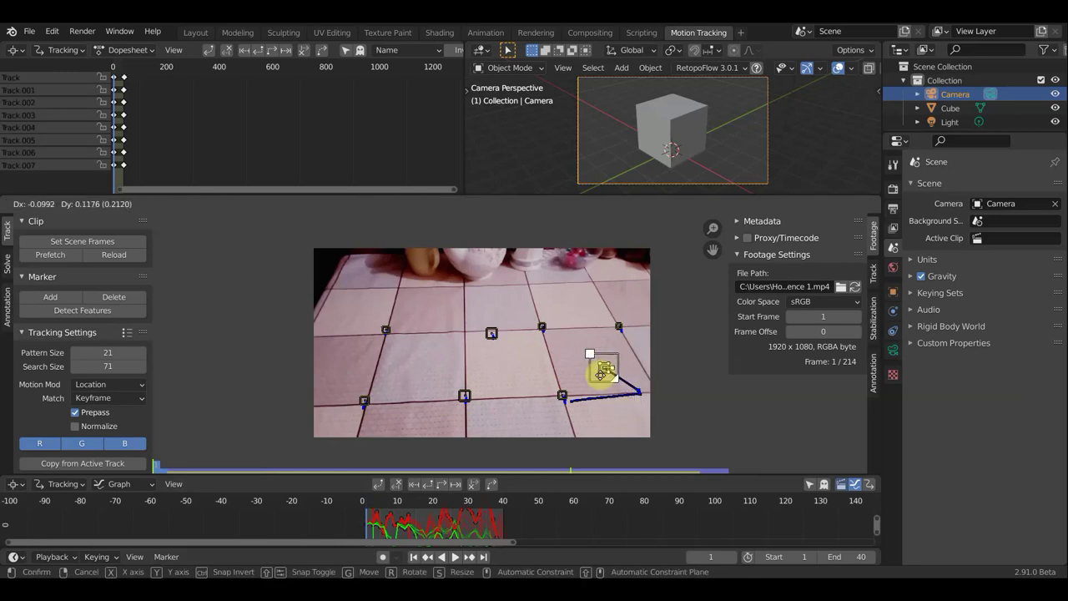
{"action": "left_click", "coordinate": [600, 373]}
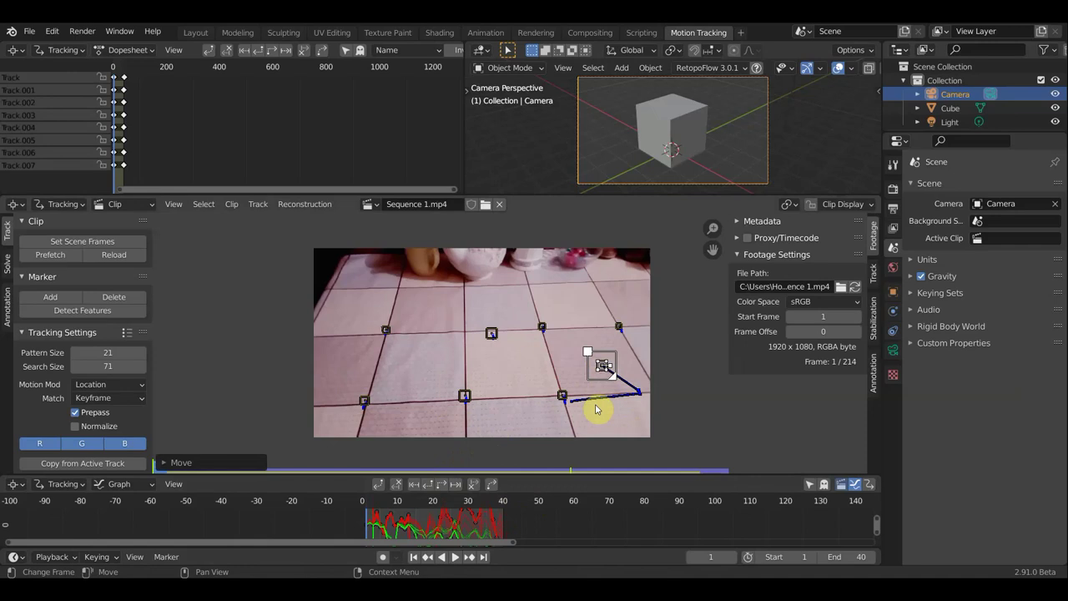
{"action": "key", "text": "ctrl+t"}
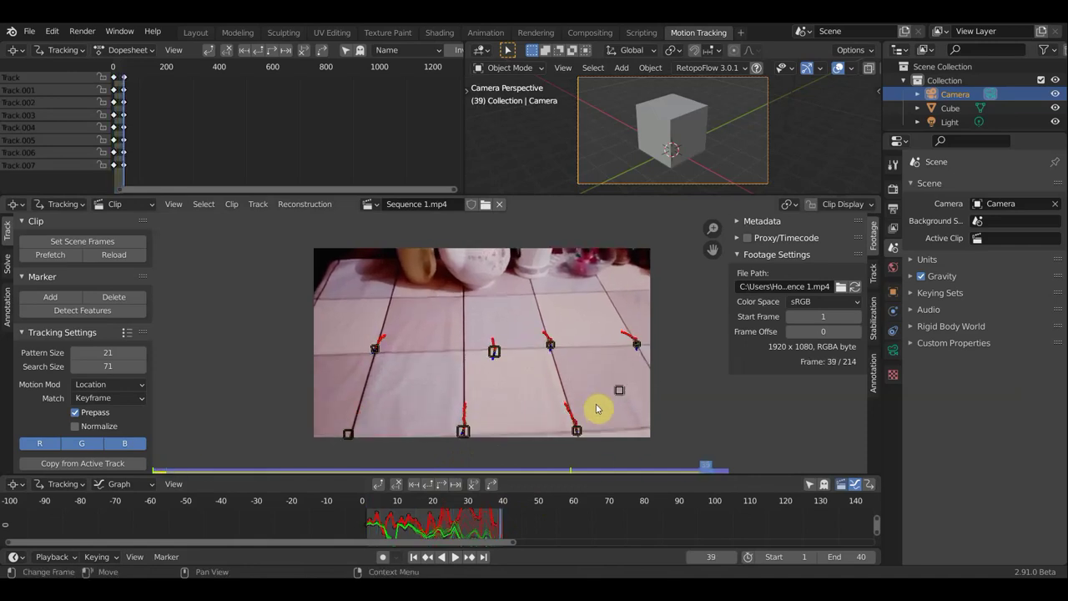
{"action": "left_click", "coordinate": [455, 557]}
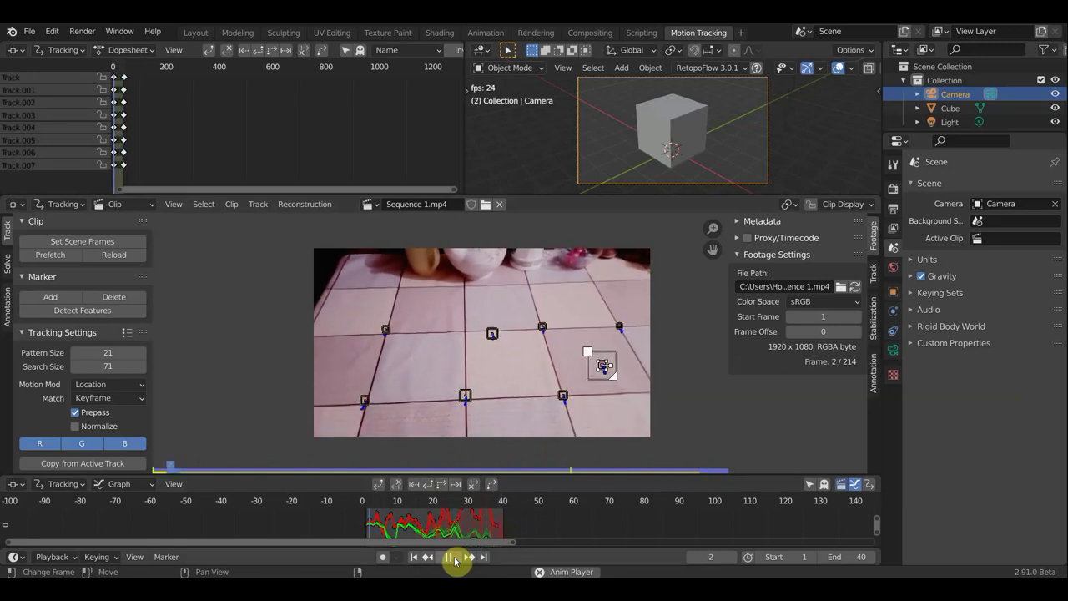
{"action": "left_click", "coordinate": [451, 557]}
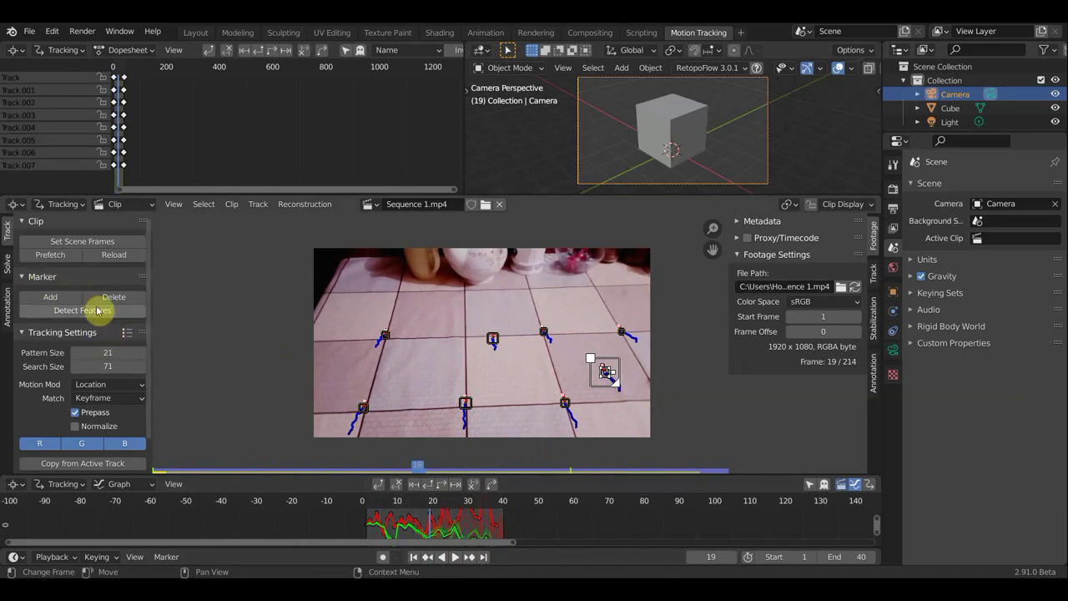
Set the tracking motion model to Perspective and turn on Normalize.
{"action": "left_click", "coordinate": [99, 386]}
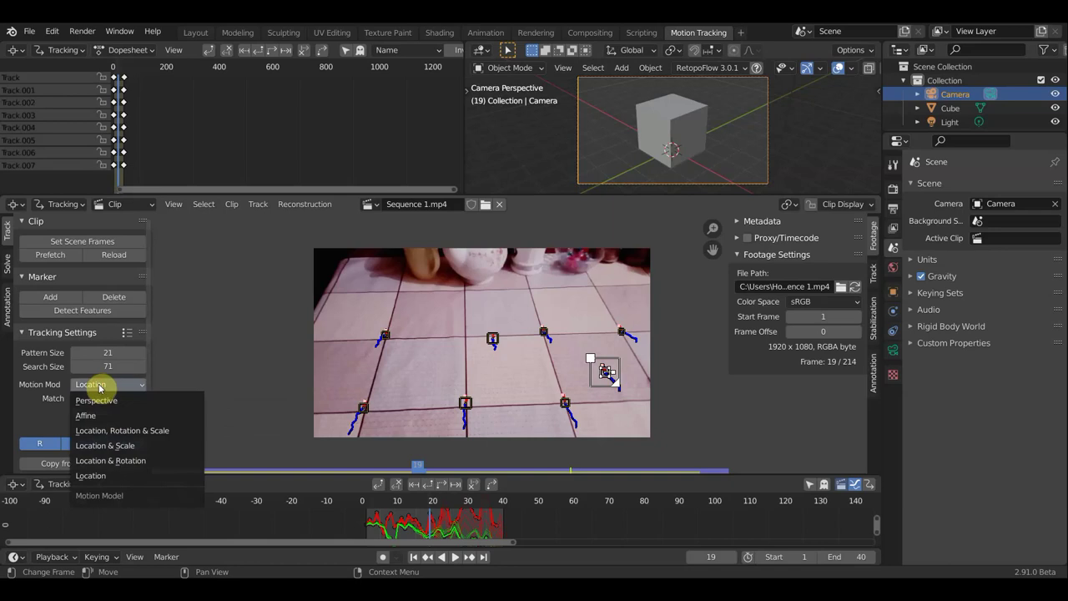
{"action": "left_click", "coordinate": [96, 401]}
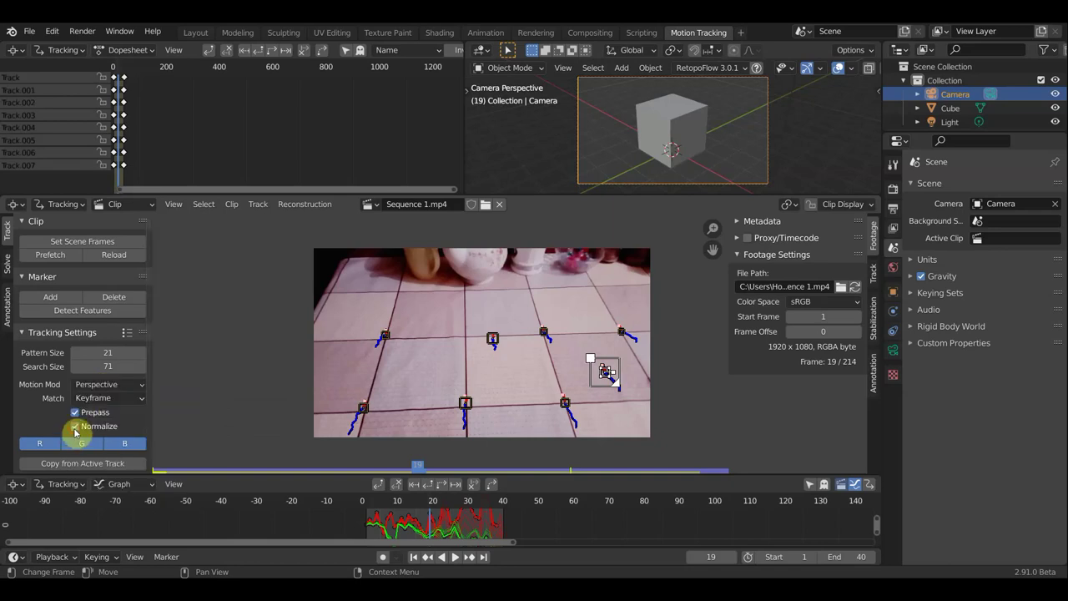
{"action": "left_click_drag", "start_coordinate": [103, 351], "coordinate": [100, 347]}
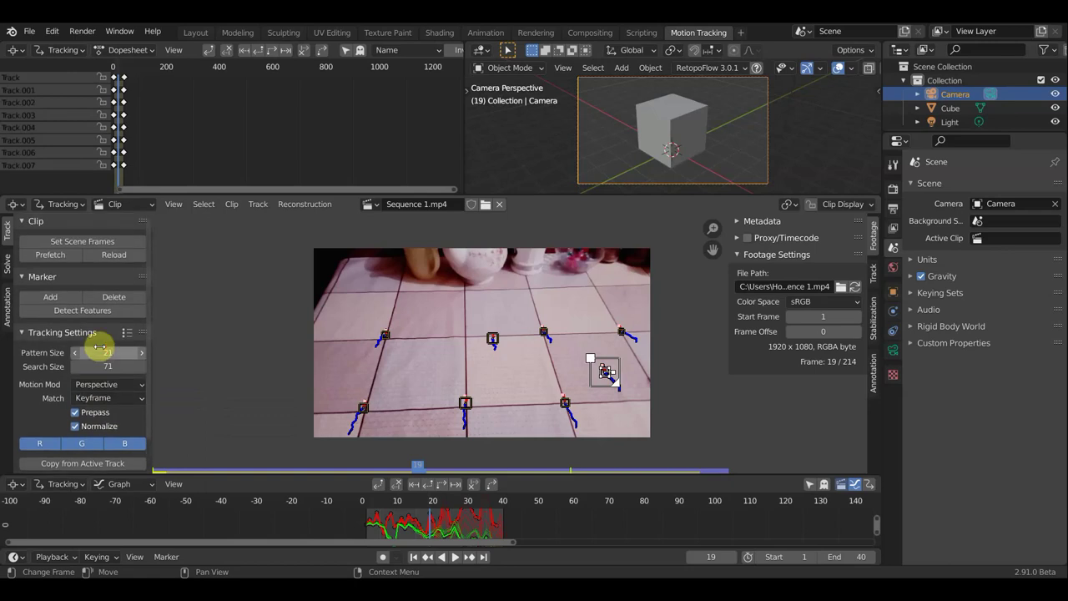
Show the Solve tab's camera-solving settings in the sidebar.
{"action": "scroll", "coordinate": [99, 347], "scroll_direction": "down", "scroll_amount": 1}
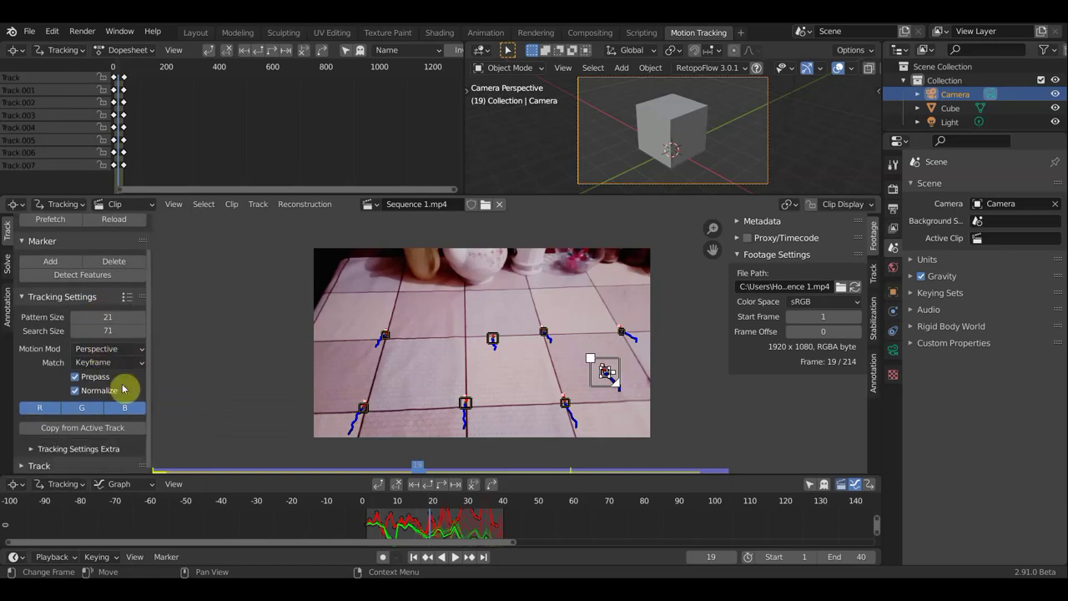
{"action": "scroll", "coordinate": [74, 368], "scroll_direction": "up", "scroll_amount": 1}
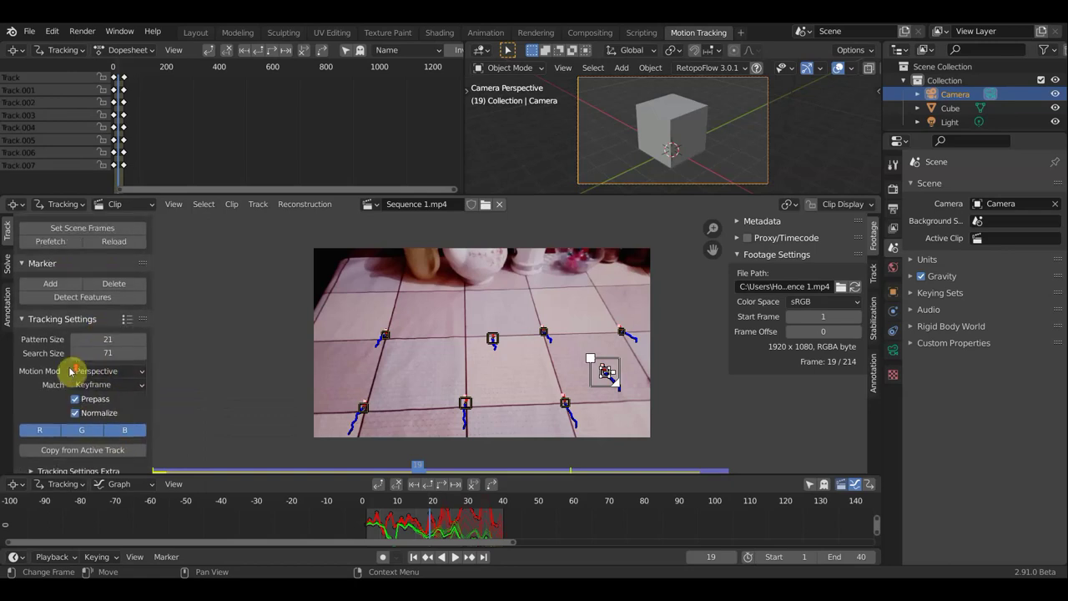
{"action": "left_click", "coordinate": [8, 267]}
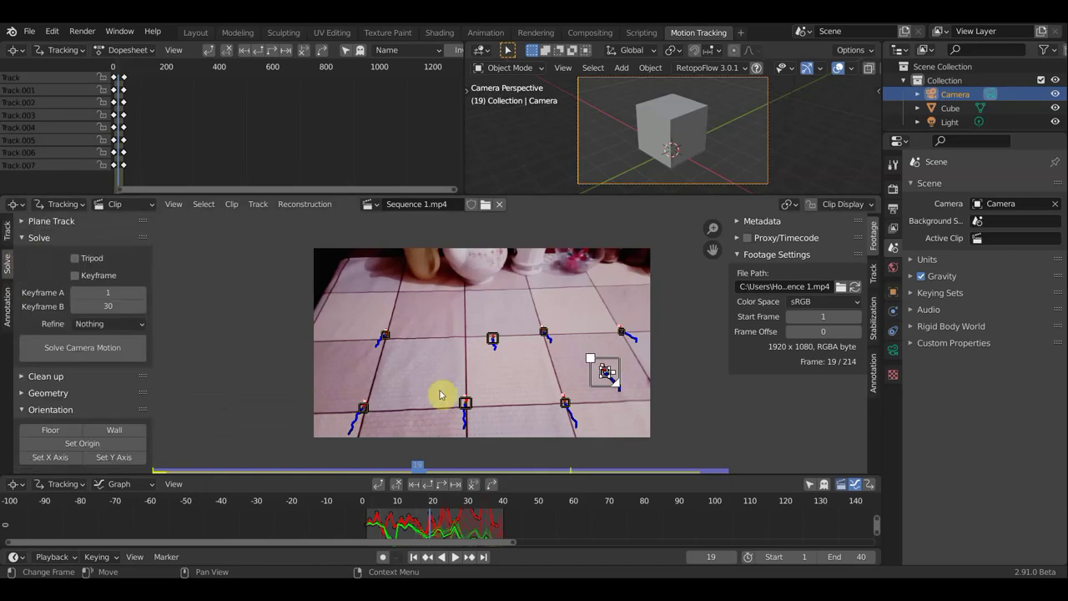
{"action": "scroll", "coordinate": [512, 360], "scroll_direction": "down", "scroll_amount": 1}
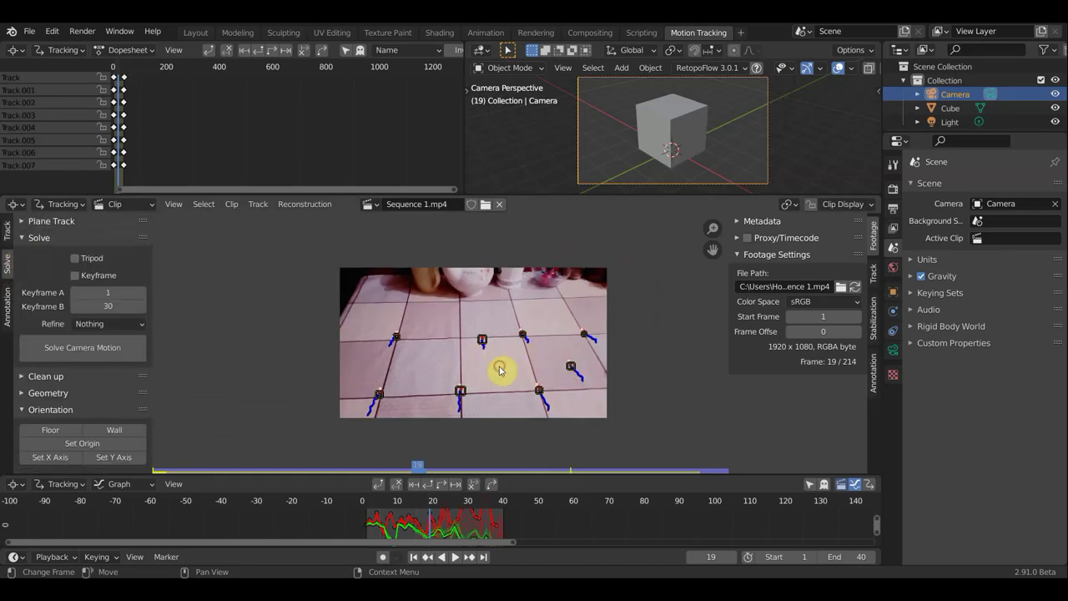
Solve the camera with automatic Keyframe and Focal length, K1, K2 refinement, reaching 0.27 px error.
{"action": "left_click", "coordinate": [76, 277]}
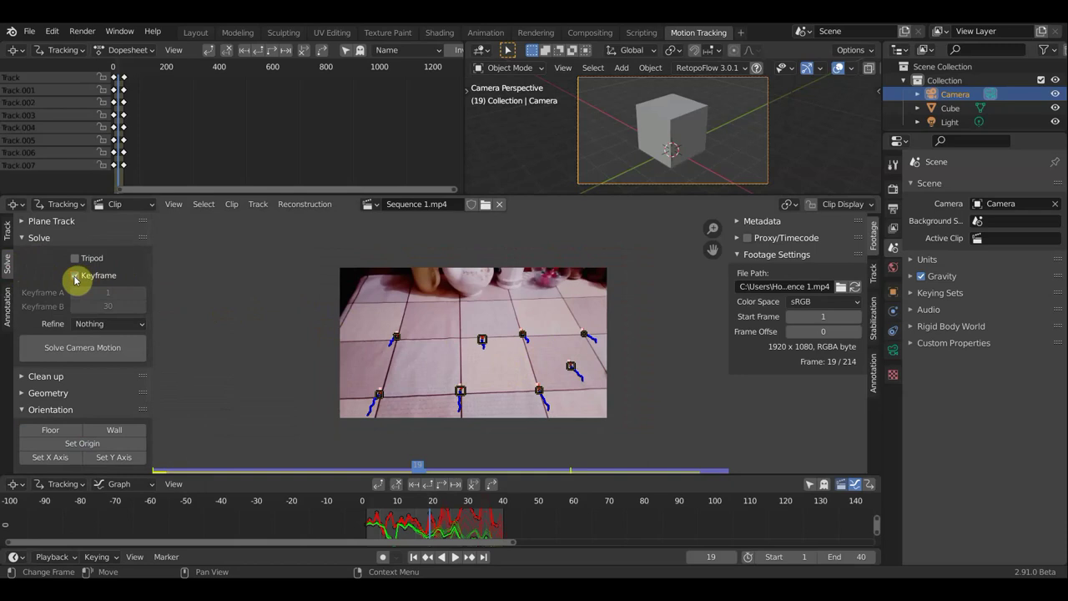
{"action": "left_click", "coordinate": [105, 326]}
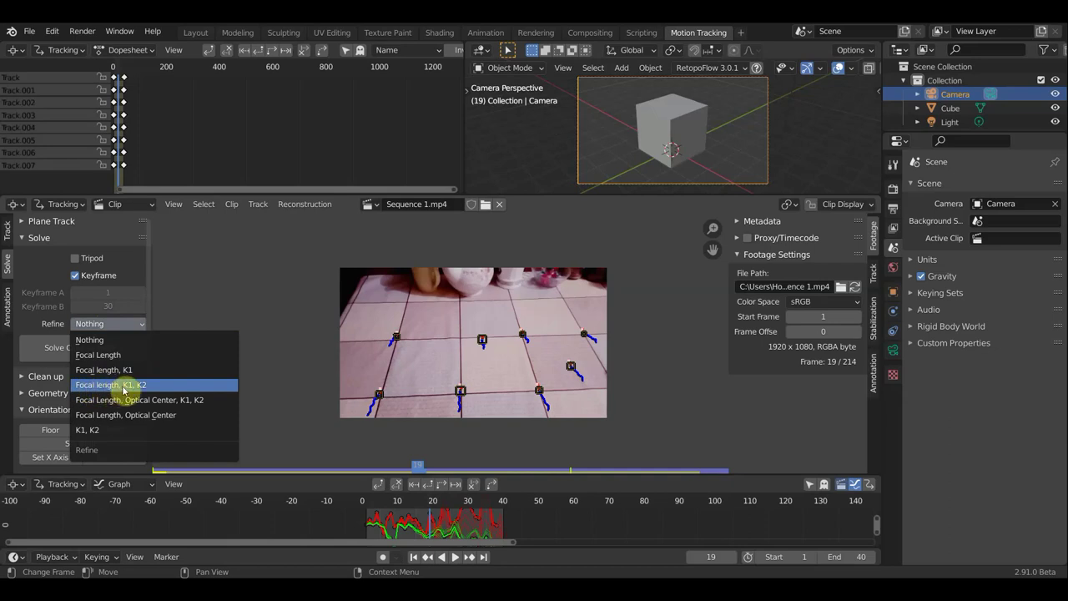
{"action": "left_click", "coordinate": [126, 387]}
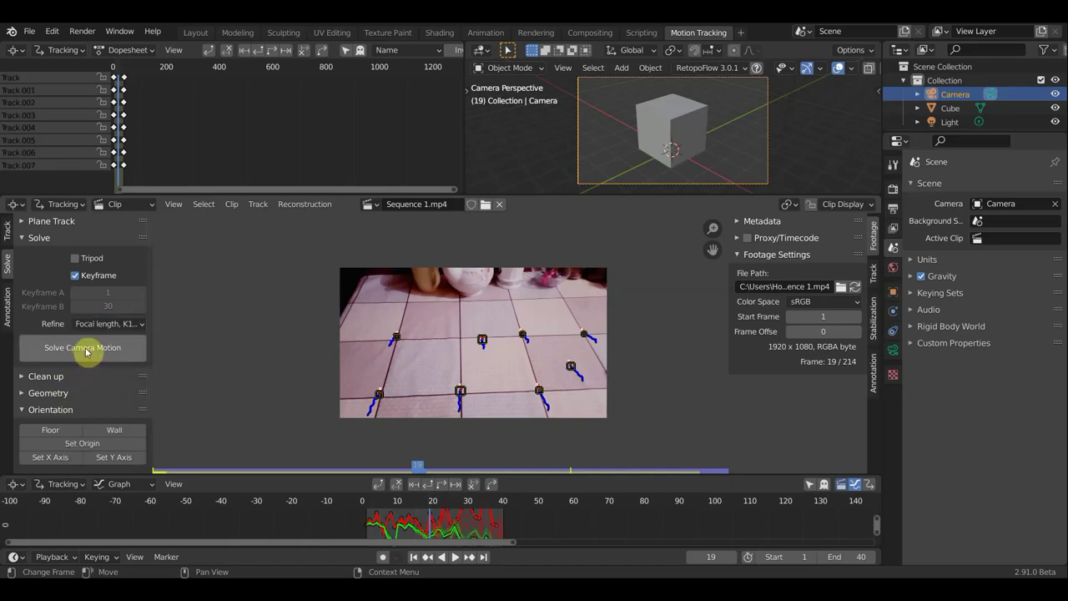
{"action": "left_click", "coordinate": [83, 351]}
{"action": "left_click", "coordinate": [86, 349]}
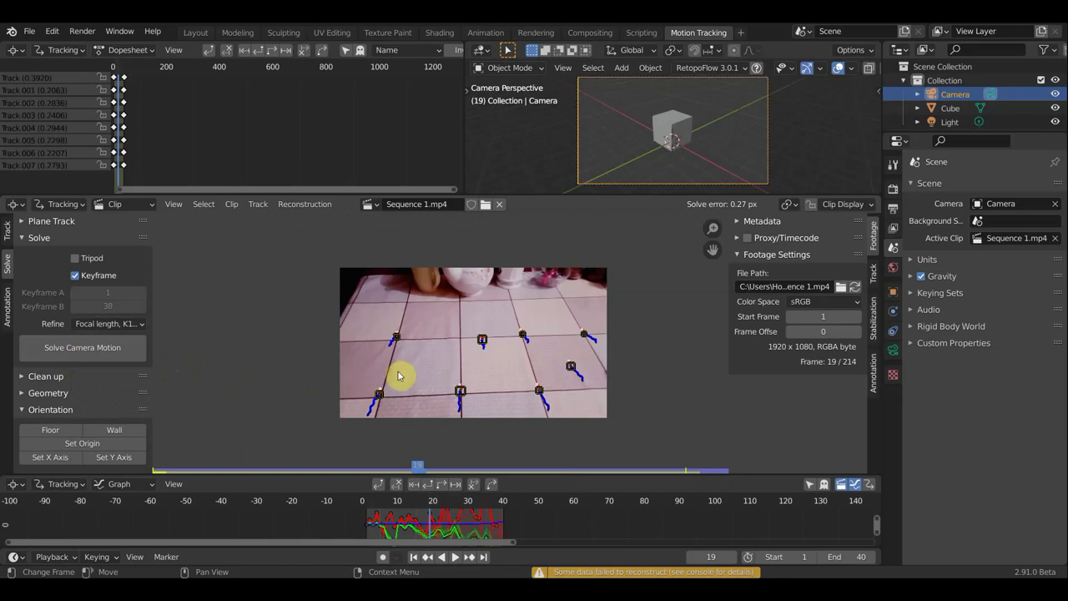
Run Setup Tracking Scene to put footage behind a ground plane in a foreground collection.
{"action": "scroll", "coordinate": [117, 419], "scroll_direction": "down", "scroll_amount": 4}
{"action": "scroll", "coordinate": [117, 417], "scroll_direction": "down", "scroll_amount": 1}
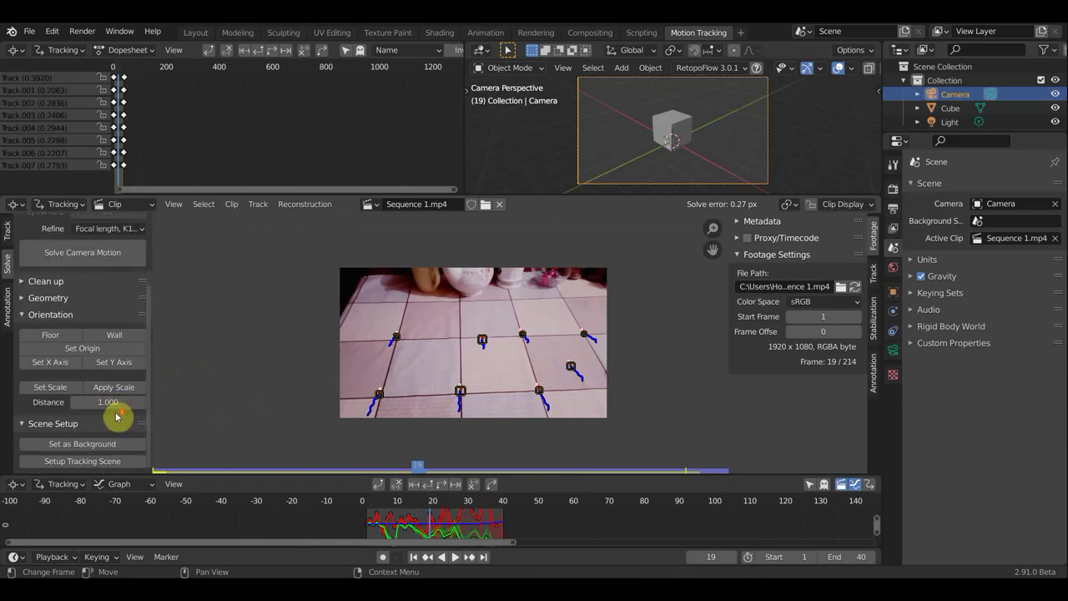
{"action": "left_click", "coordinate": [83, 463]}
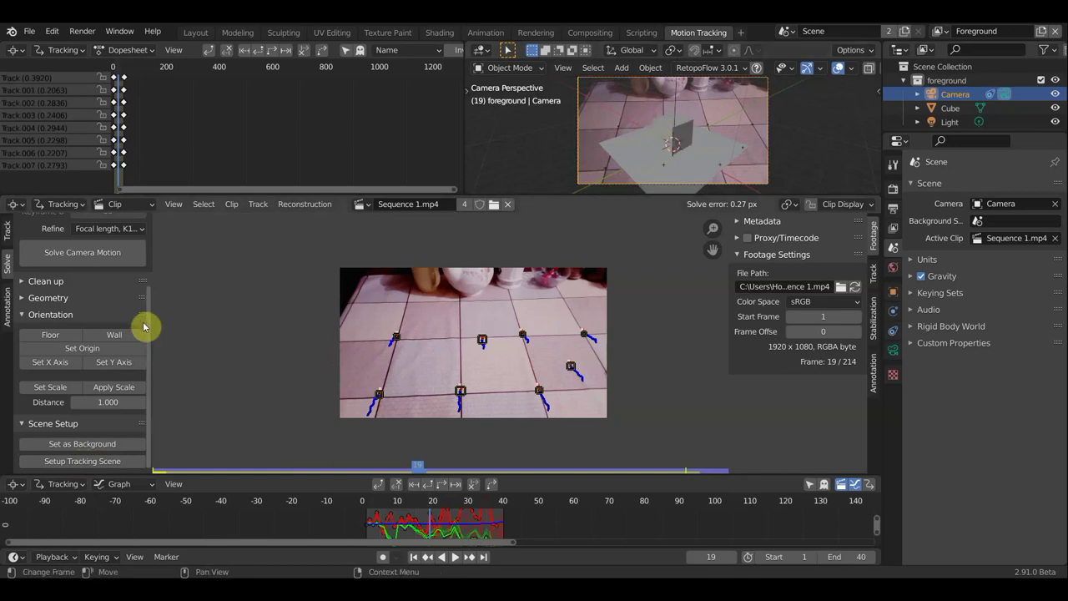
Define the floor from the selected tile-corner markers on the table.
{"action": "left_click", "coordinate": [483, 342]}
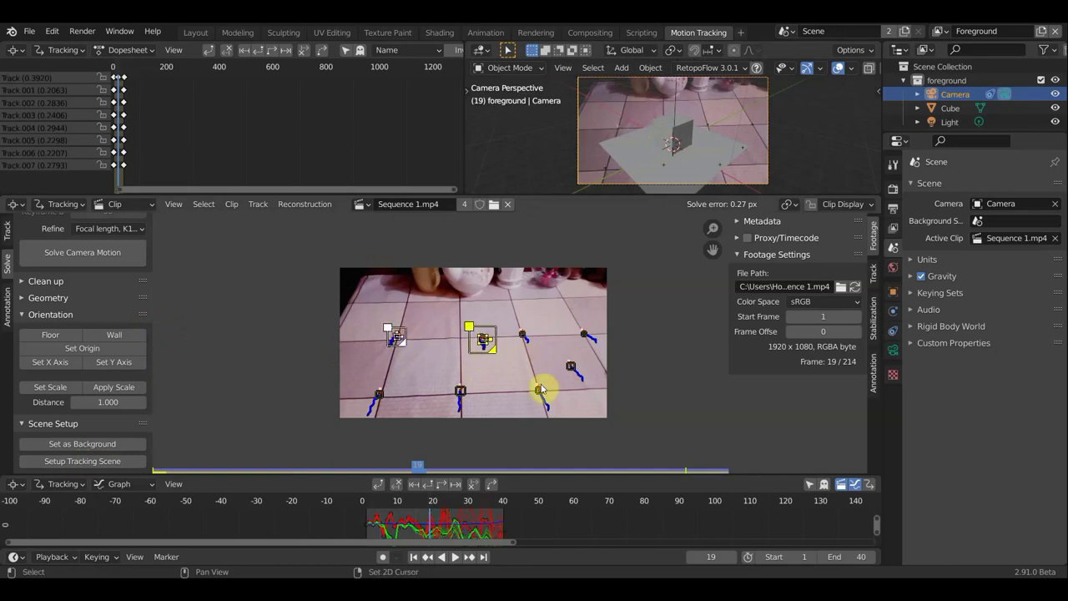
{"action": "left_click", "coordinate": [539, 387], "text": "shift"}
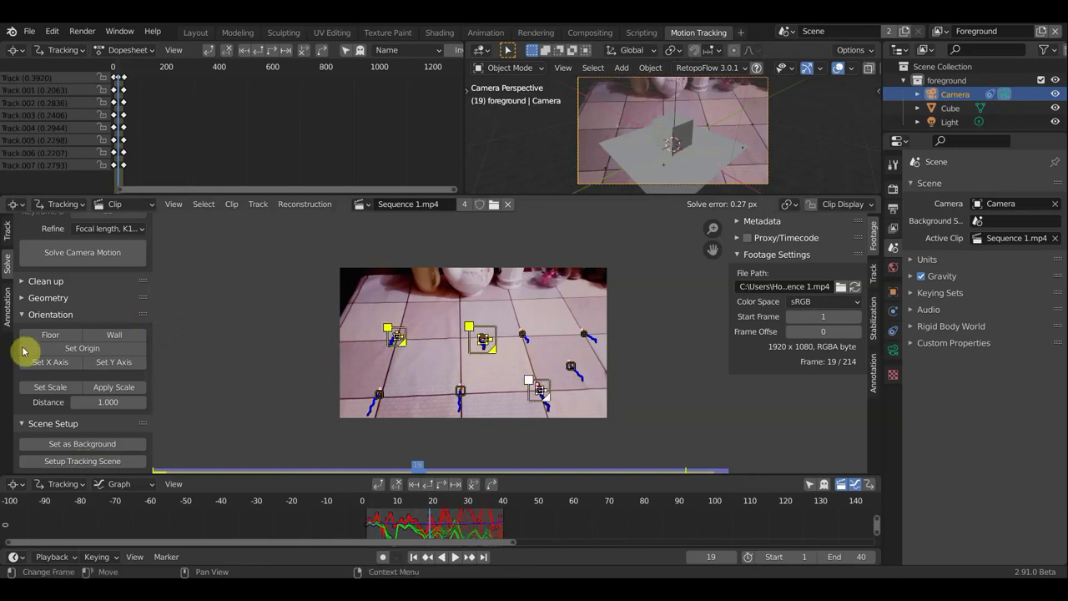
{"action": "left_click", "coordinate": [49, 338]}
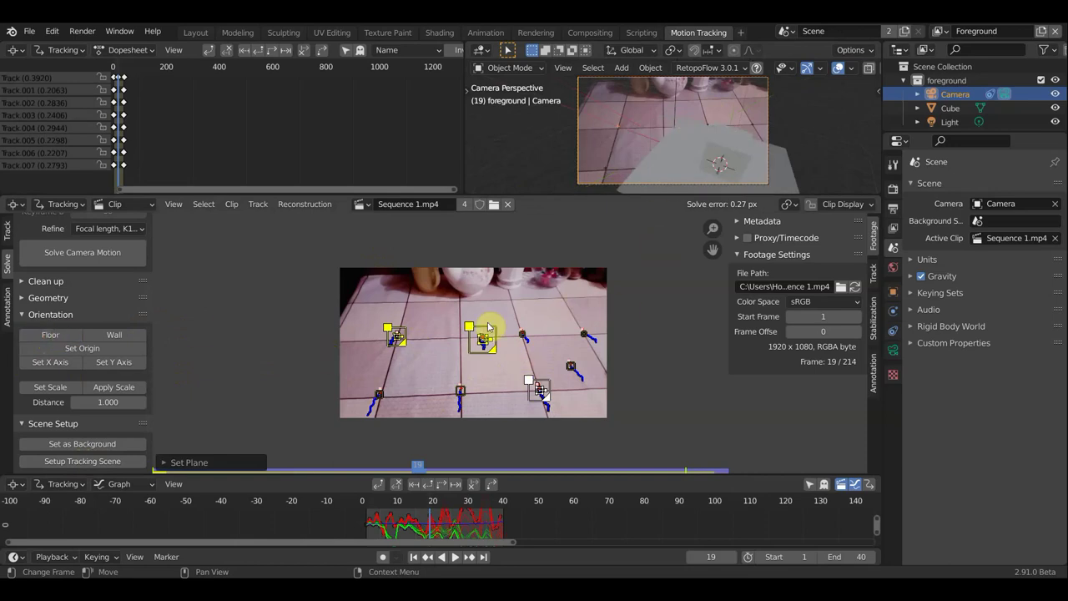
Select the left tile marker as the first point for measuring scale.
{"action": "left_click", "coordinate": [398, 340], "text": "shift"}
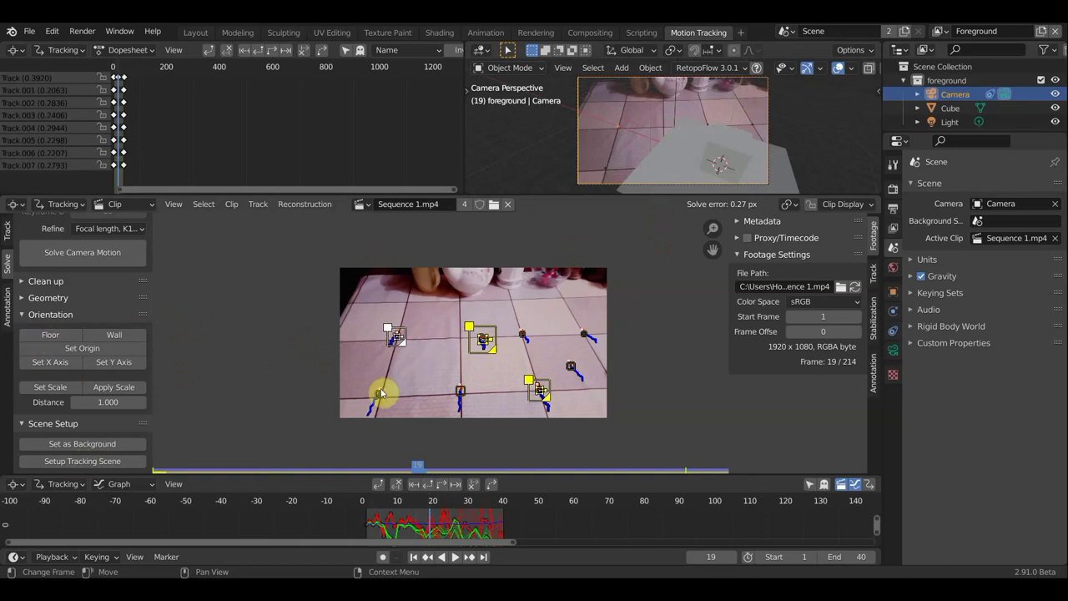
{"action": "left_click", "coordinate": [434, 346]}
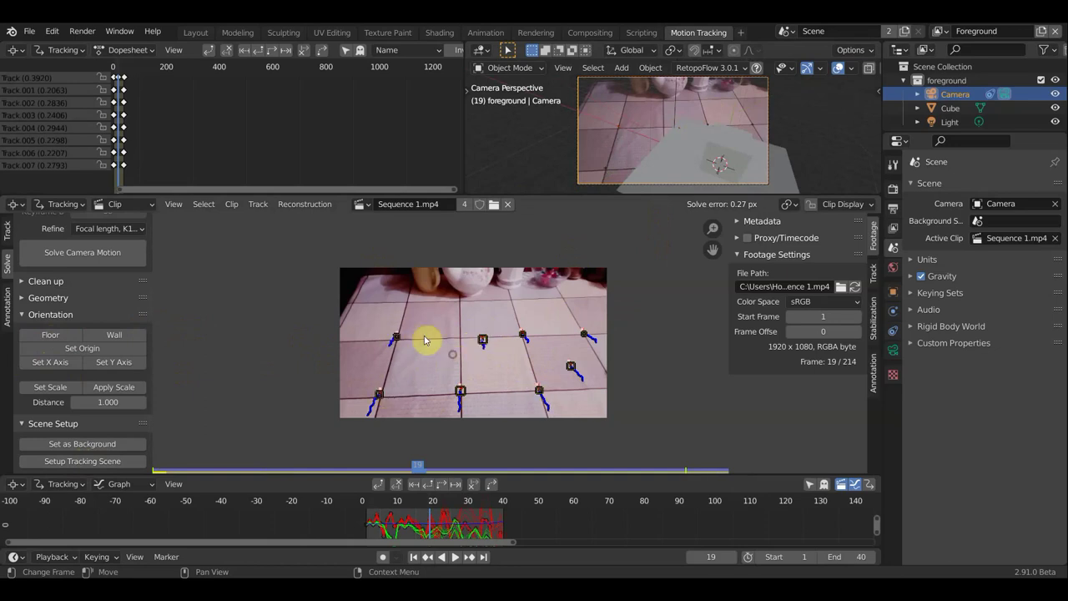
{"action": "left_click", "coordinate": [398, 338]}
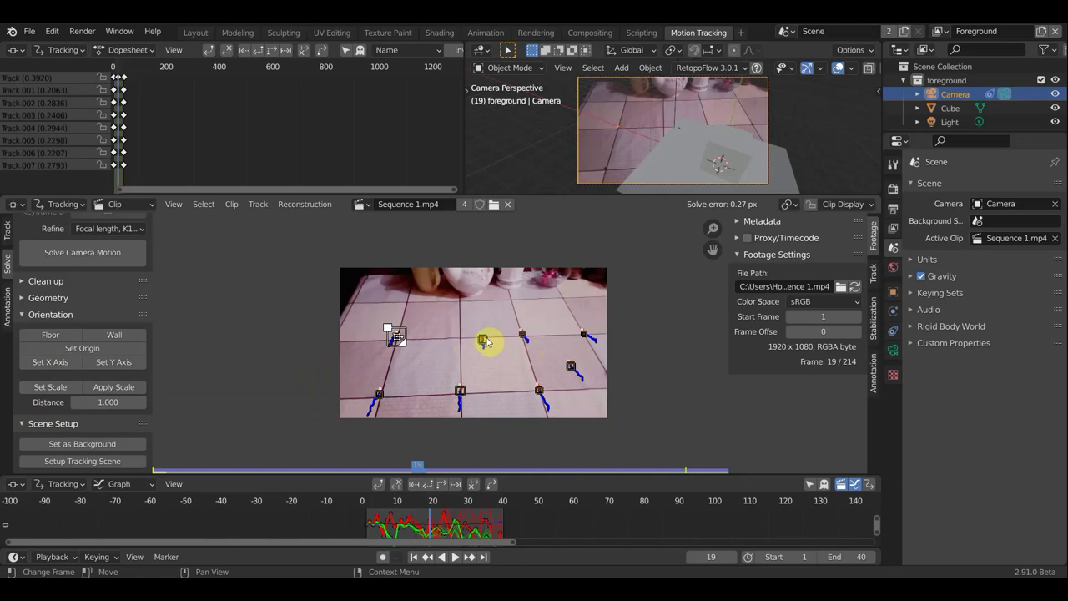
{"action": "left_click", "coordinate": [483, 343], "text": "shift"}
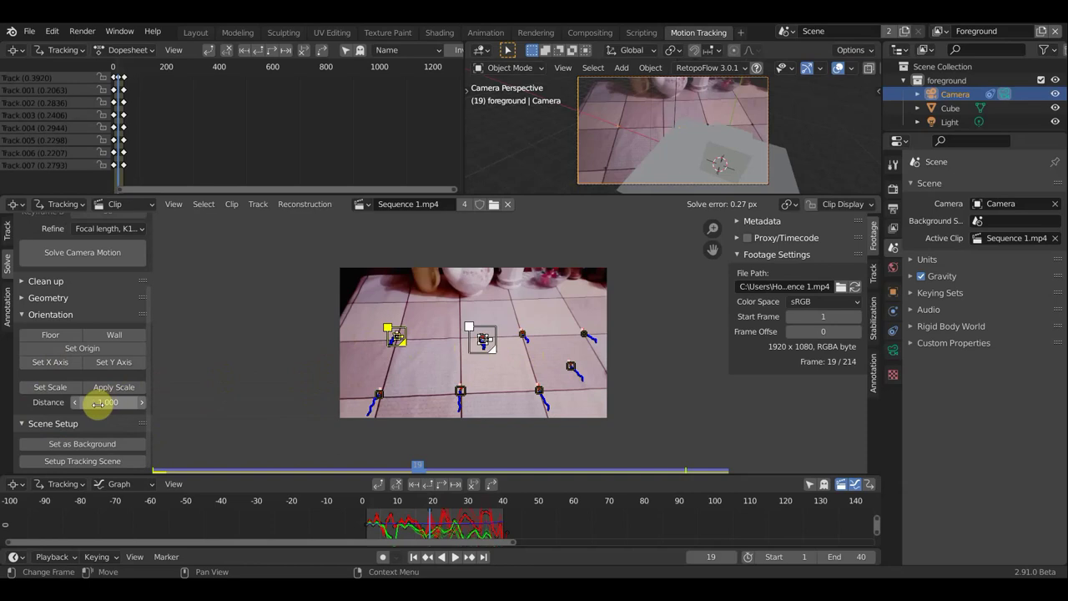
{"action": "left_click", "coordinate": [52, 386]}
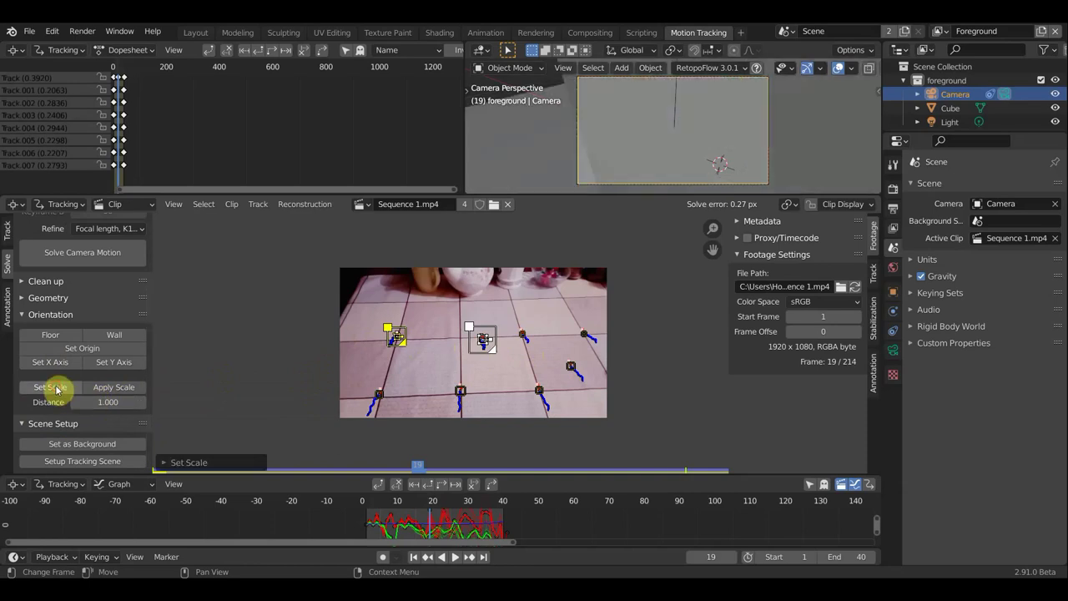
{"action": "scroll", "coordinate": [680, 131], "scroll_direction": "down", "scroll_amount": 2}
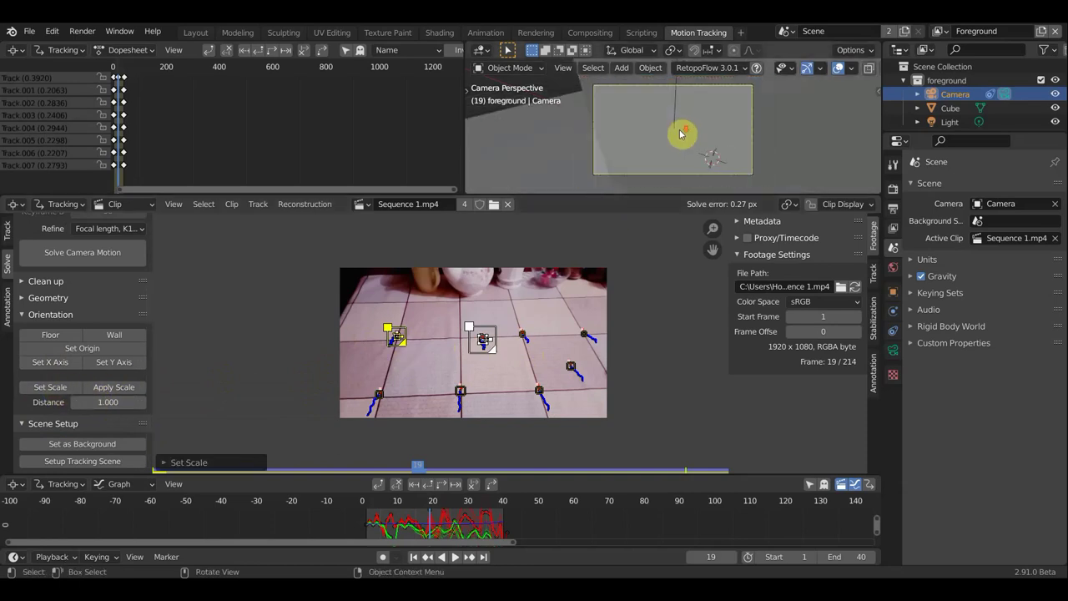
{"action": "scroll", "coordinate": [681, 134], "scroll_direction": "down", "scroll_amount": 2}
{"action": "scroll", "coordinate": [681, 134], "scroll_direction": "down", "scroll_amount": 2}
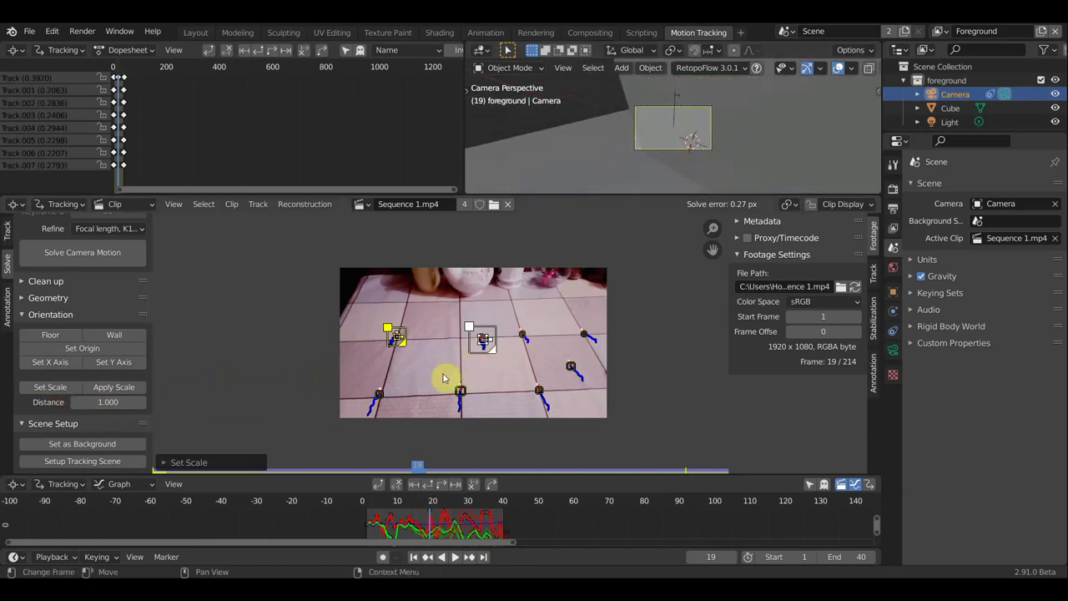
{"action": "left_click", "coordinate": [523, 336]}
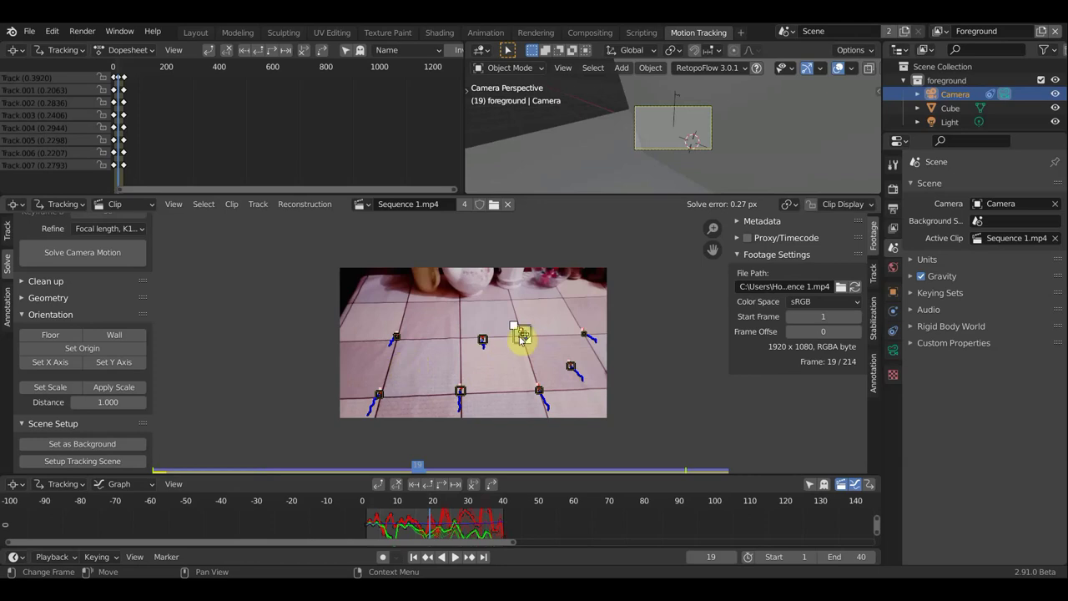
{"action": "left_click", "coordinate": [539, 390]}
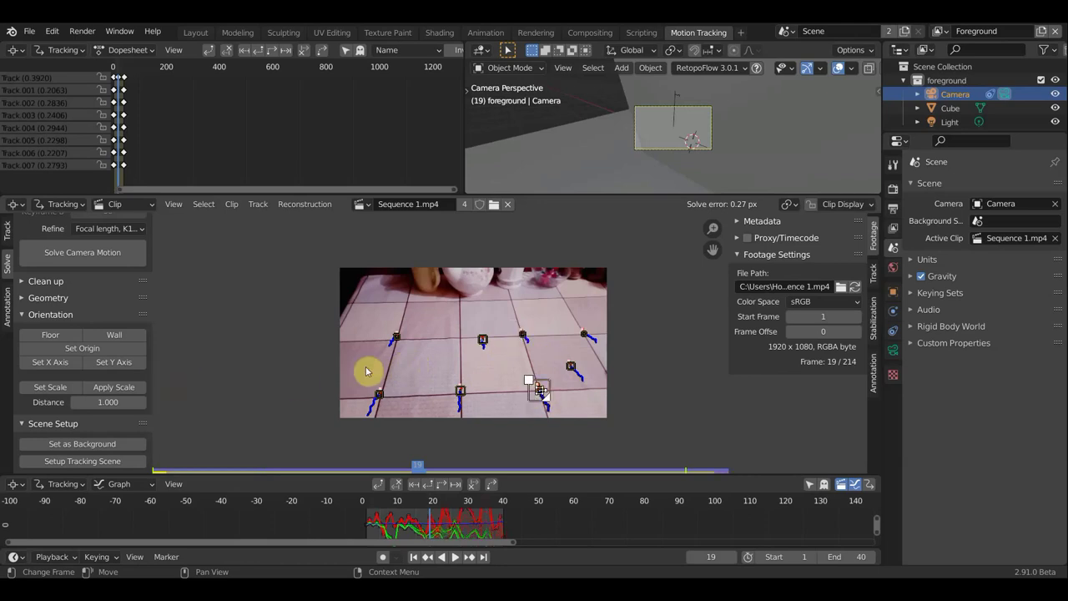
{"action": "left_click", "coordinate": [397, 338]}
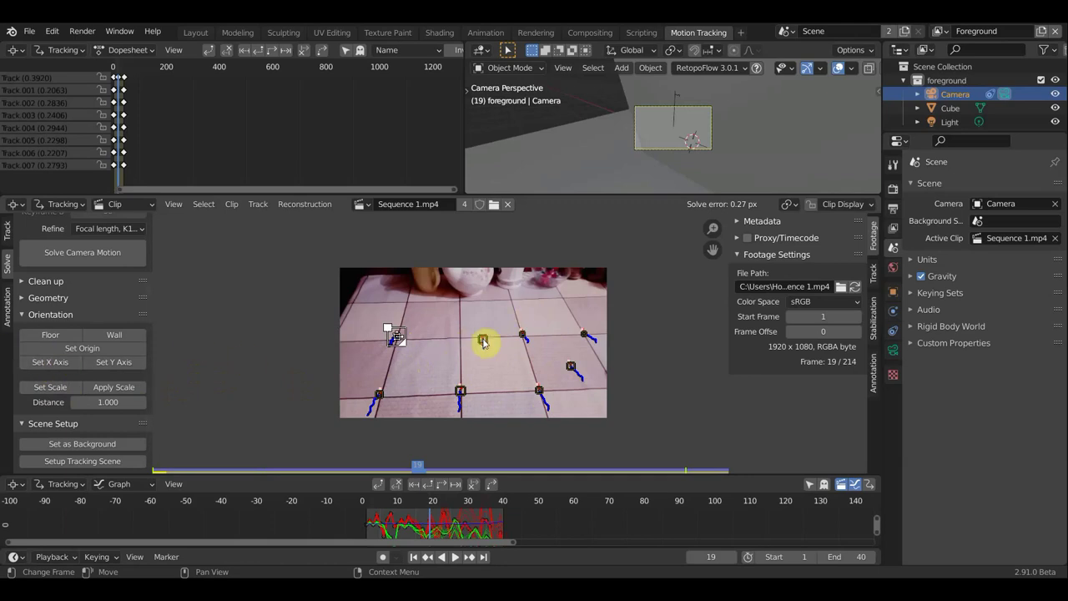
Set the origin at the centre track, X axis at the left track, Y axis at the lower-right track, then return to frame 1.
{"action": "left_click", "coordinate": [484, 343]}
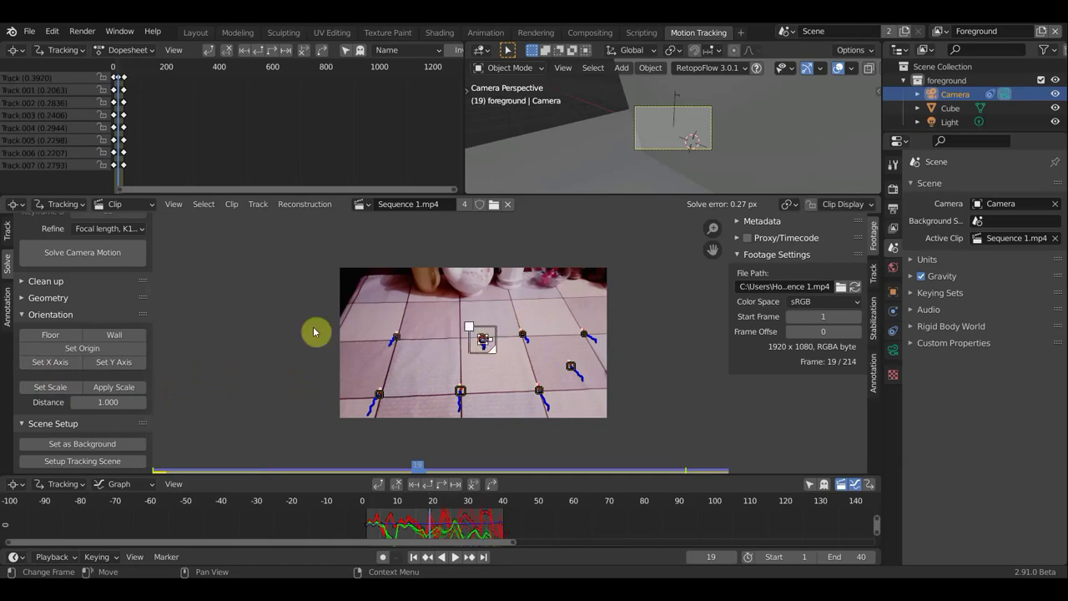
{"action": "left_click", "coordinate": [81, 349]}
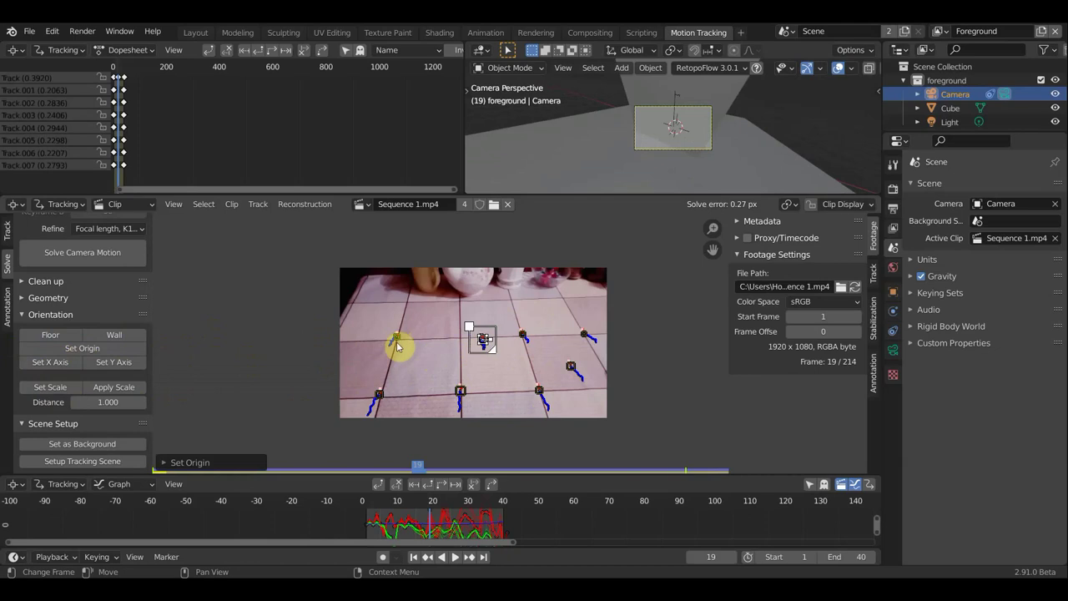
{"action": "left_click", "coordinate": [397, 341]}
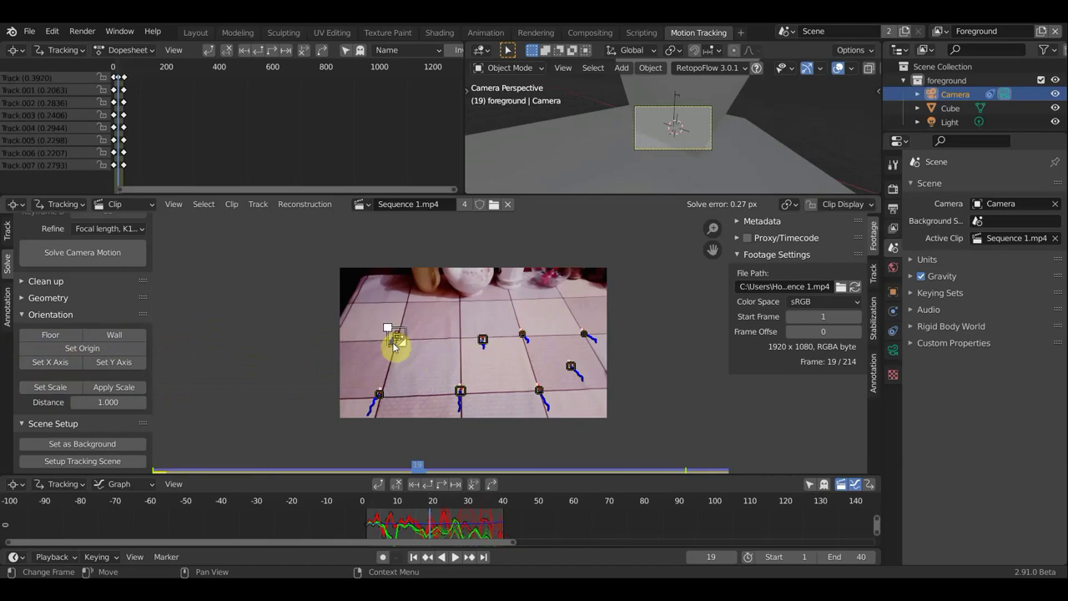
{"action": "left_click", "coordinate": [51, 365]}
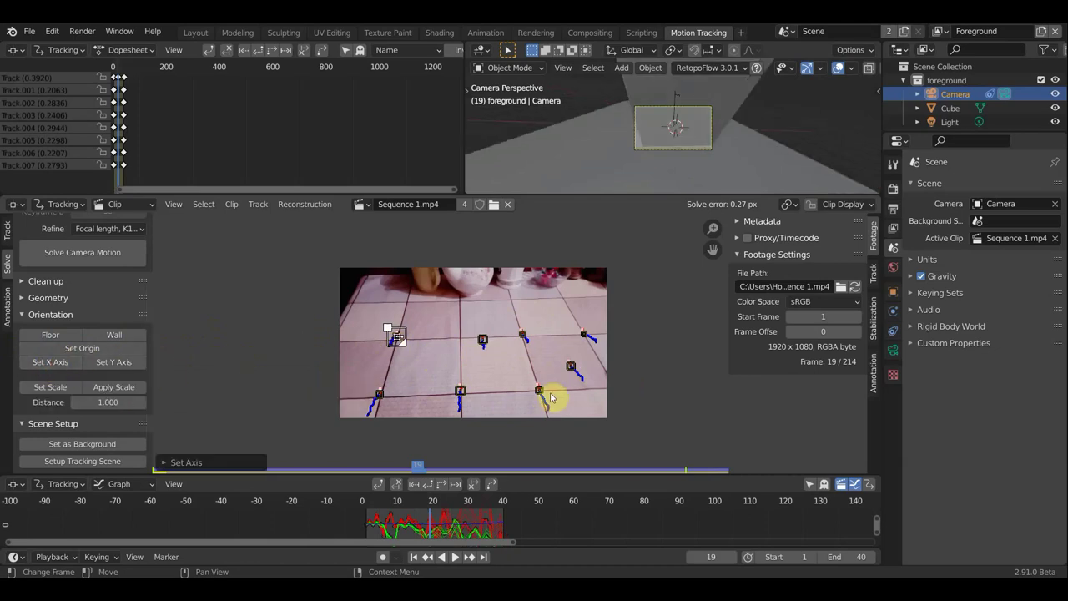
{"action": "left_click", "coordinate": [540, 392]}
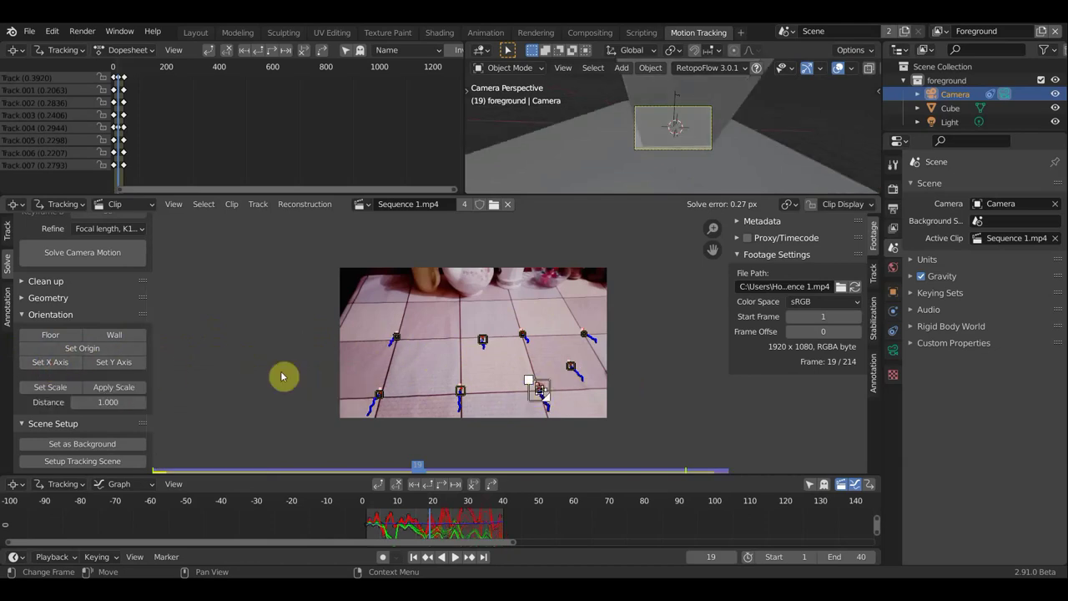
{"action": "left_click", "coordinate": [115, 363]}
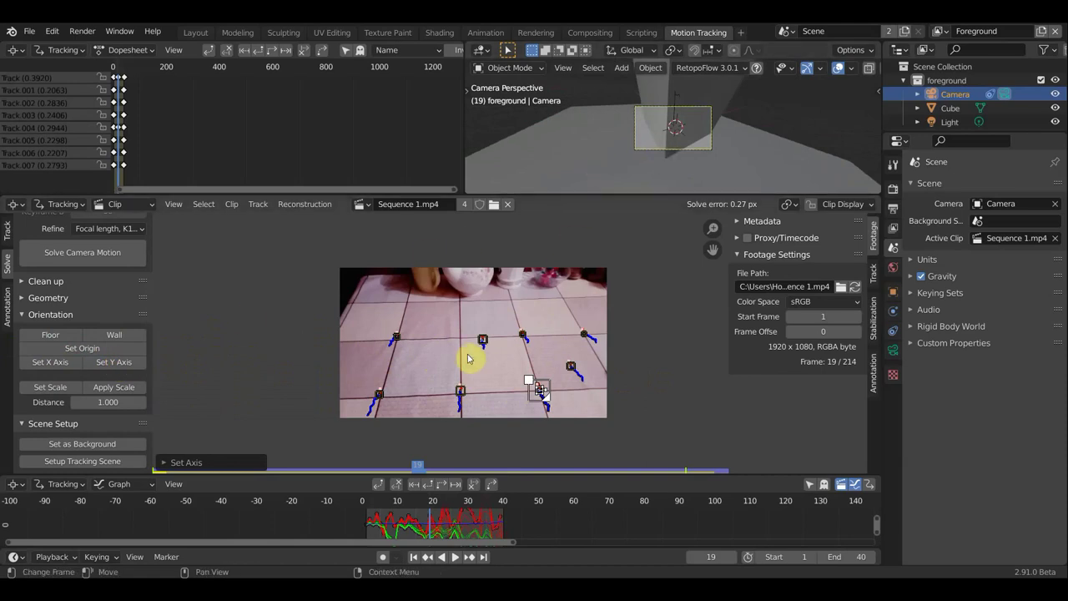
{"action": "left_click", "coordinate": [368, 506]}
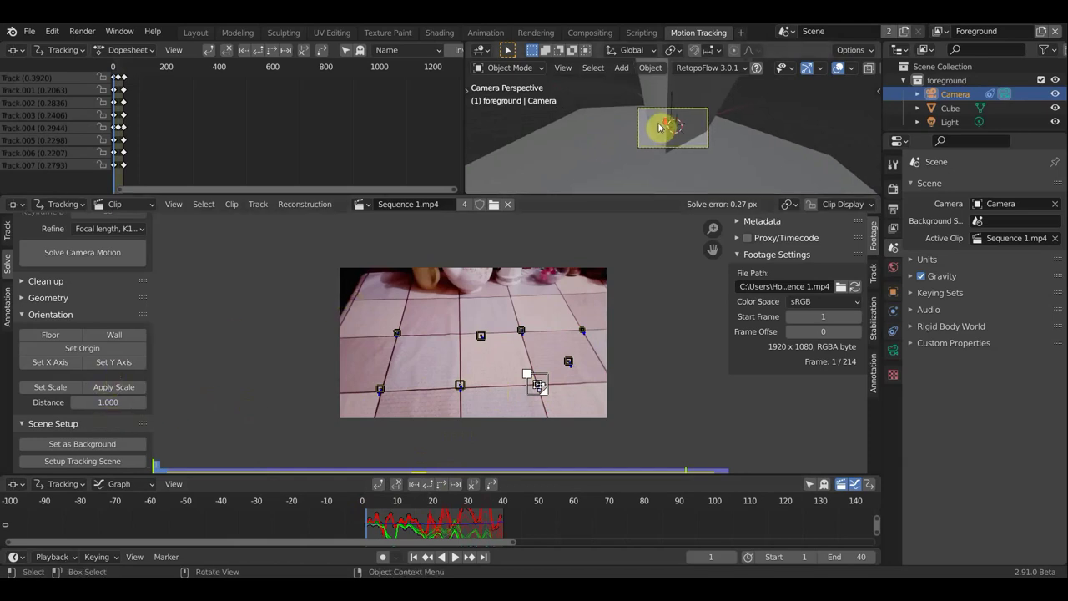
Zoom in, select the centre tile tracker and play the clip to frame 39 to check the solve.
{"action": "scroll", "coordinate": [658, 130], "scroll_direction": "up", "scroll_amount": 2}
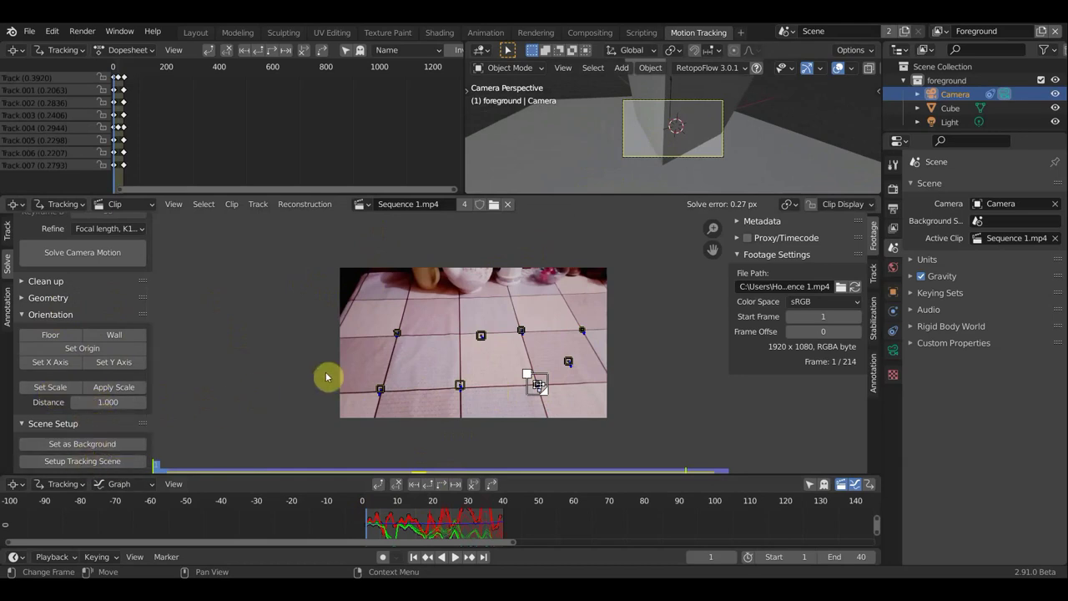
{"action": "scroll", "coordinate": [705, 157], "scroll_direction": "up", "scroll_amount": 2}
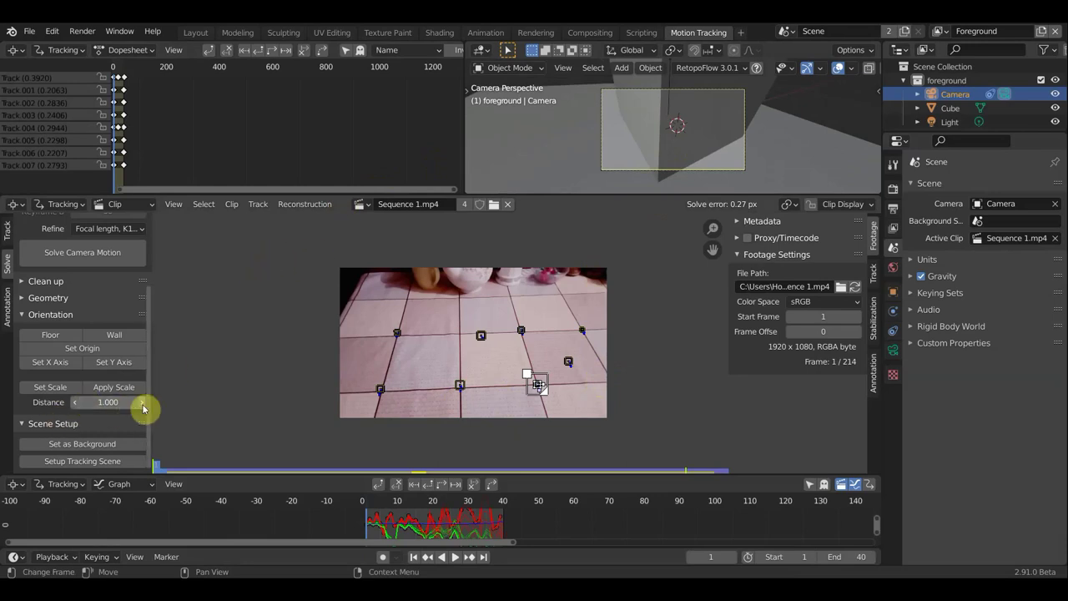
{"action": "left_click", "coordinate": [483, 339]}
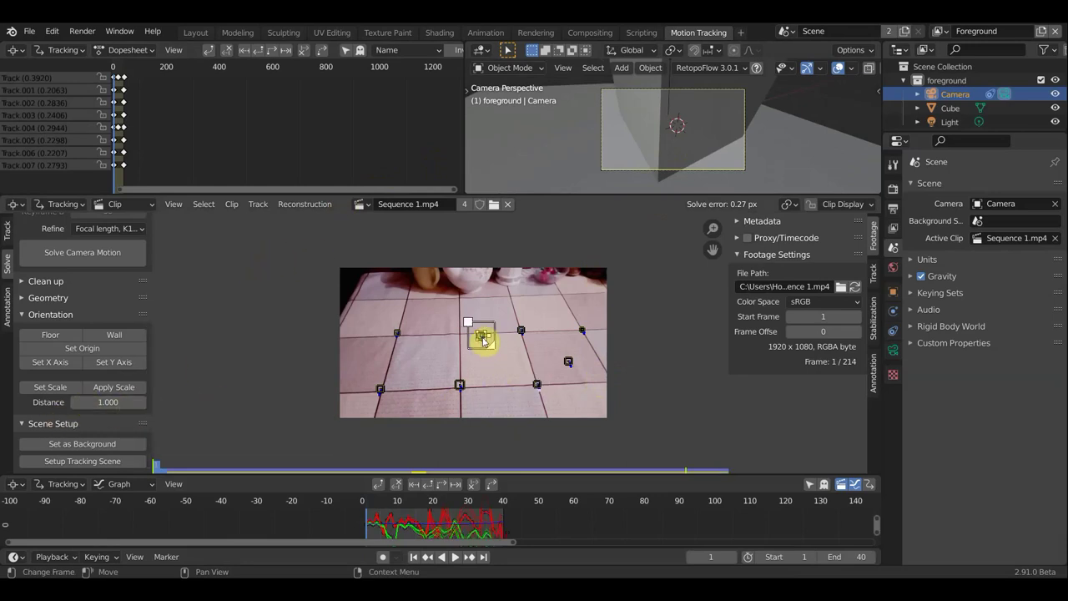
{"action": "left_click", "coordinate": [455, 556]}
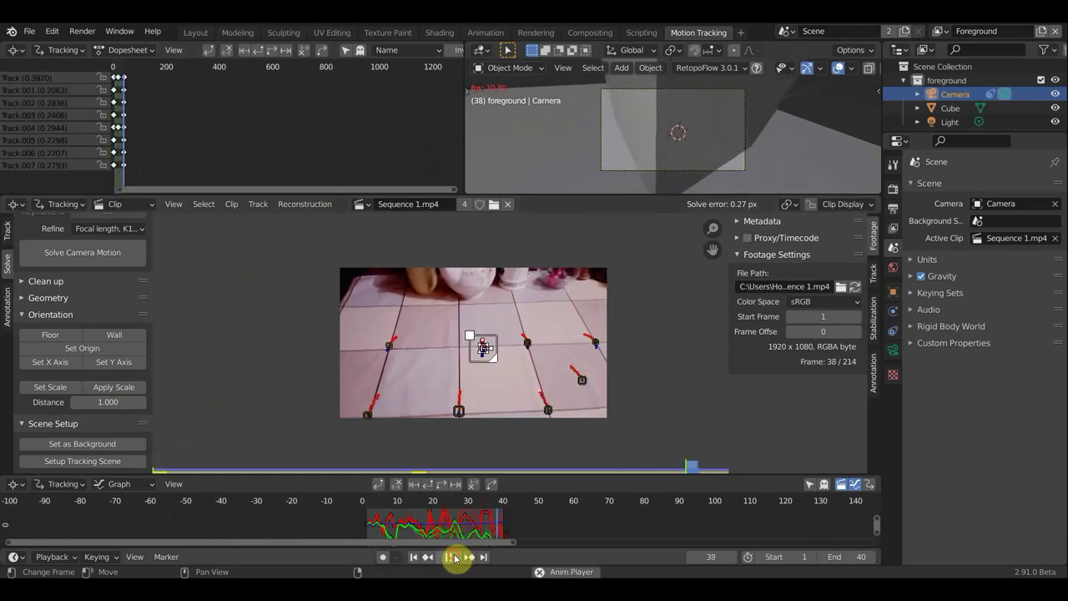
{"action": "left_click", "coordinate": [455, 557]}
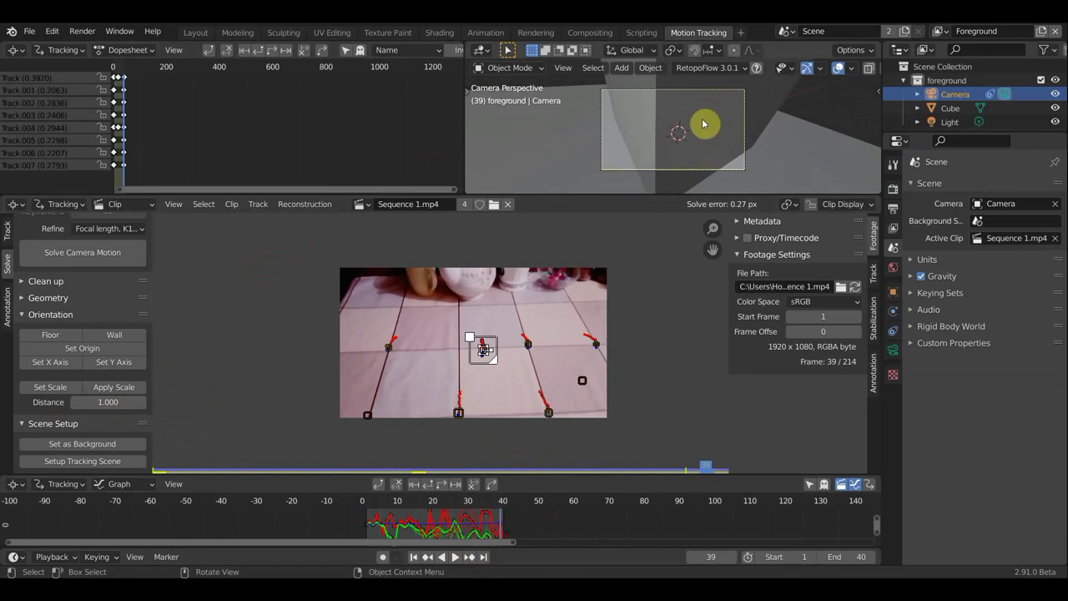
{"action": "left_click", "coordinate": [740, 32]}
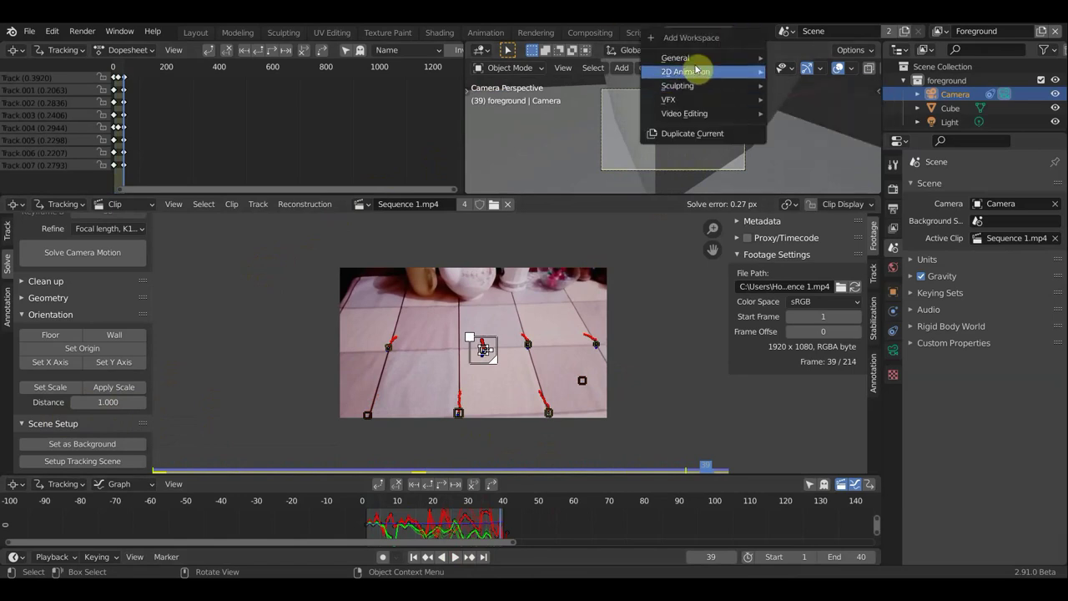
{"action": "mouse_move", "coordinate": [693, 57]}
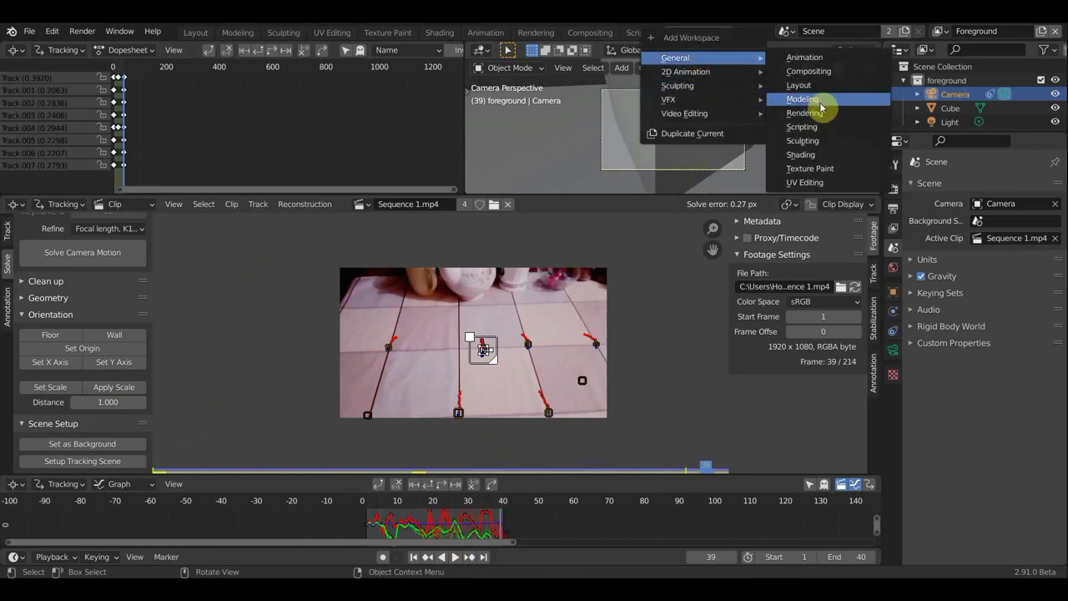
Add a General Layout workspace viewed through the camera in Material Preview.
{"action": "left_click", "coordinate": [820, 91]}
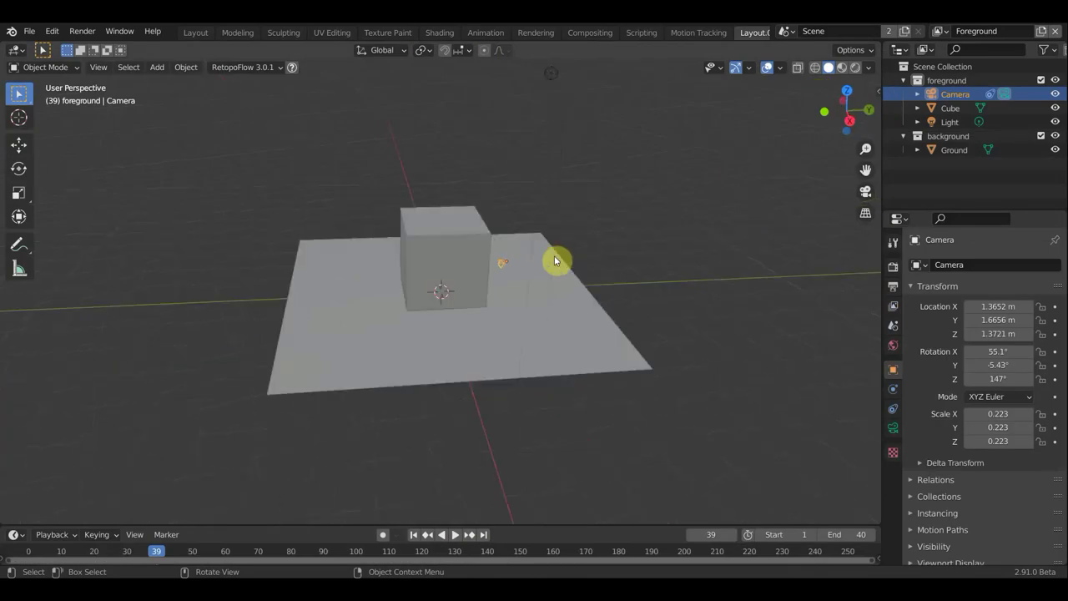
{"action": "key", "text": "KP_0"}
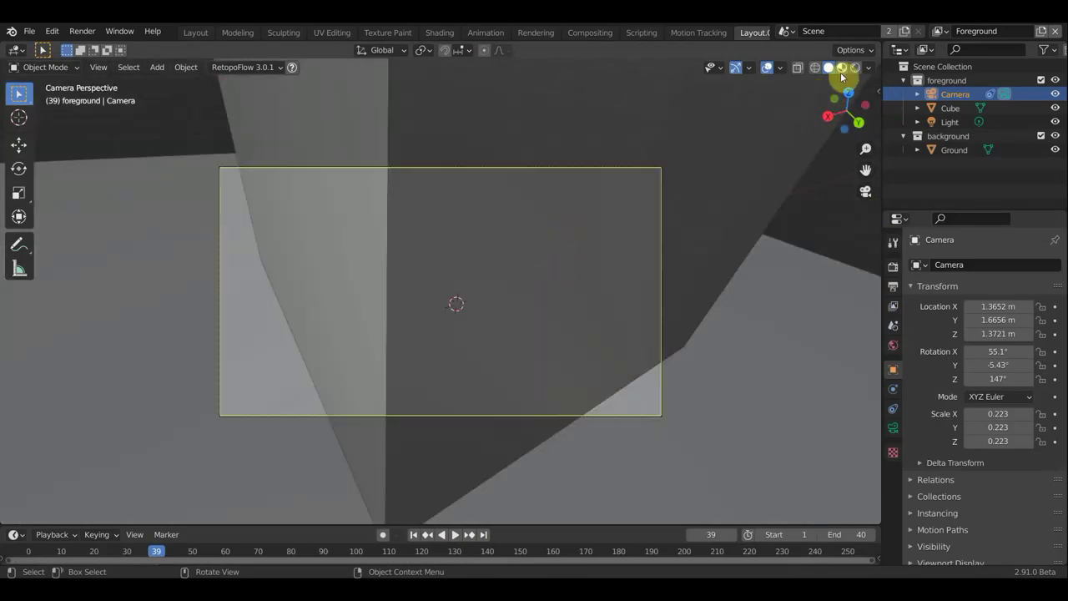
{"action": "left_click", "coordinate": [844, 69]}
{"action": "scroll", "coordinate": [652, 241], "scroll_direction": "down", "scroll_amount": 3}
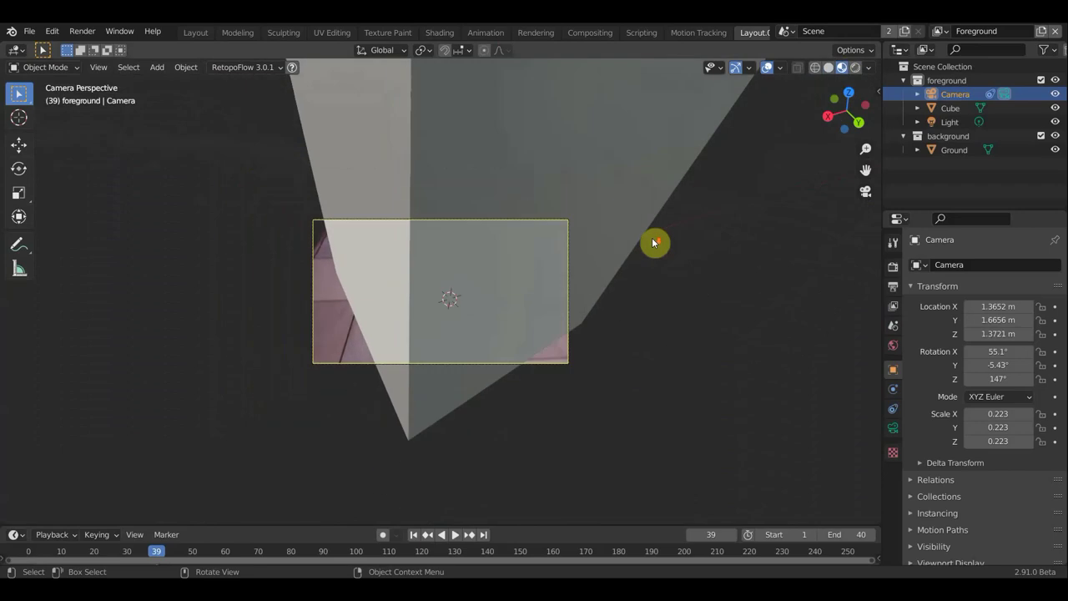
{"action": "scroll", "coordinate": [654, 243], "scroll_direction": "down", "scroll_amount": 3}
Scale the cube down to 0.227.
{"action": "left_click", "coordinate": [576, 207]}
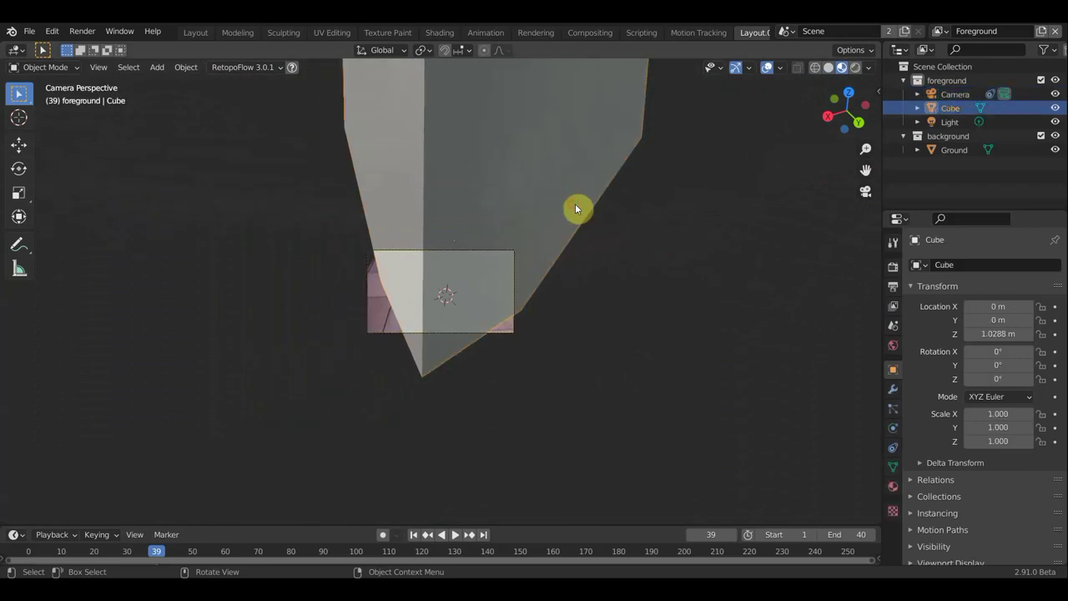
{"action": "key", "text": "s"}
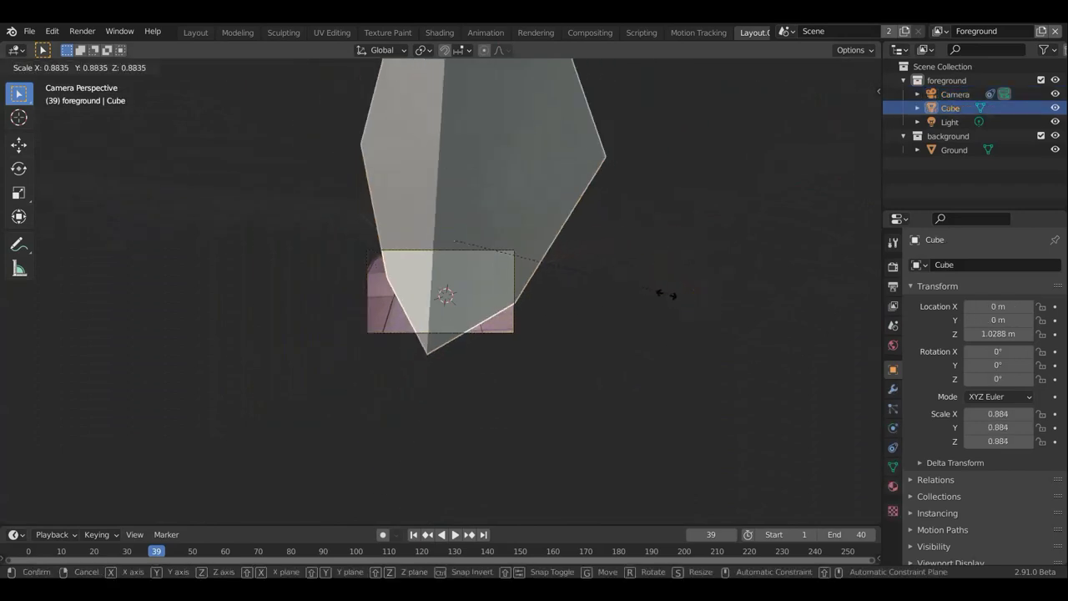
{"action": "left_click", "coordinate": [508, 264]}
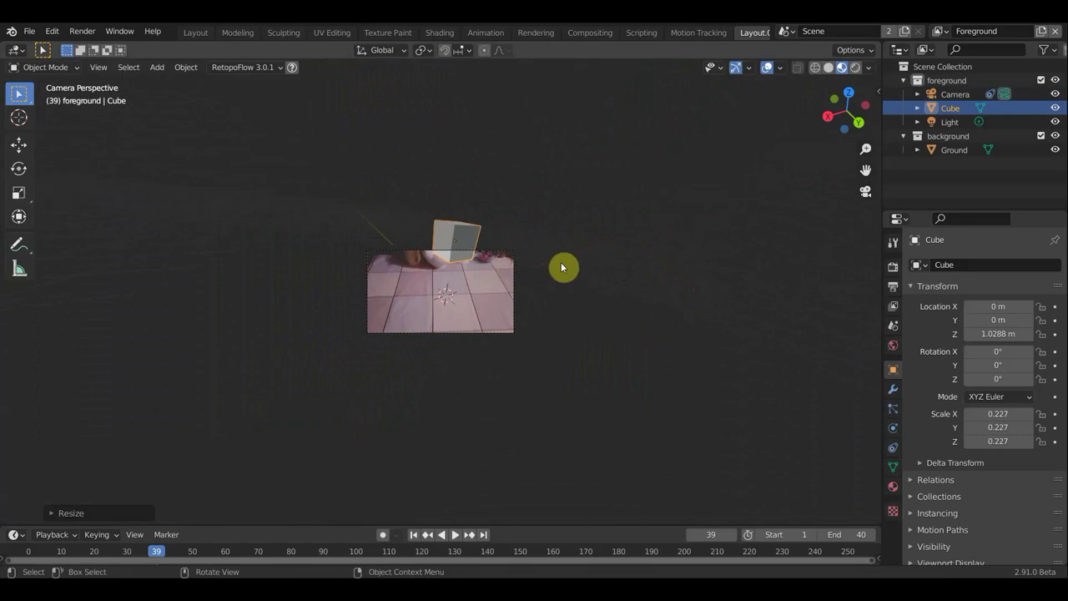
Place the cube on the tiled floor at 0.297, 0.290, 0.442 m and play to check tracking.
{"action": "key", "text": "g"}
{"action": "left_click", "coordinate": [550, 310]}
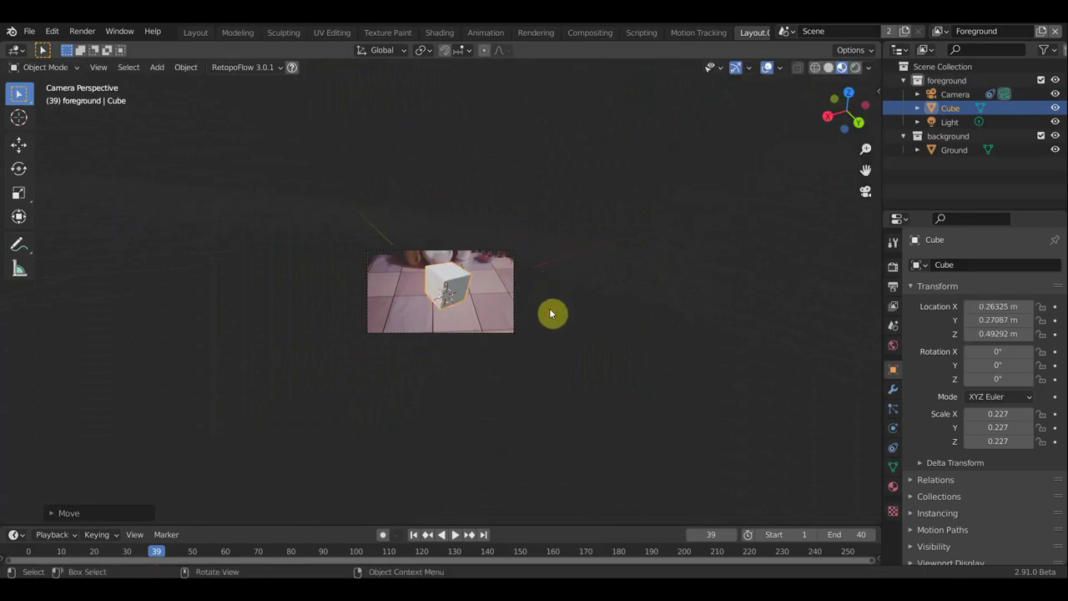
{"action": "scroll", "coordinate": [550, 314], "scroll_direction": "up", "scroll_amount": 4}
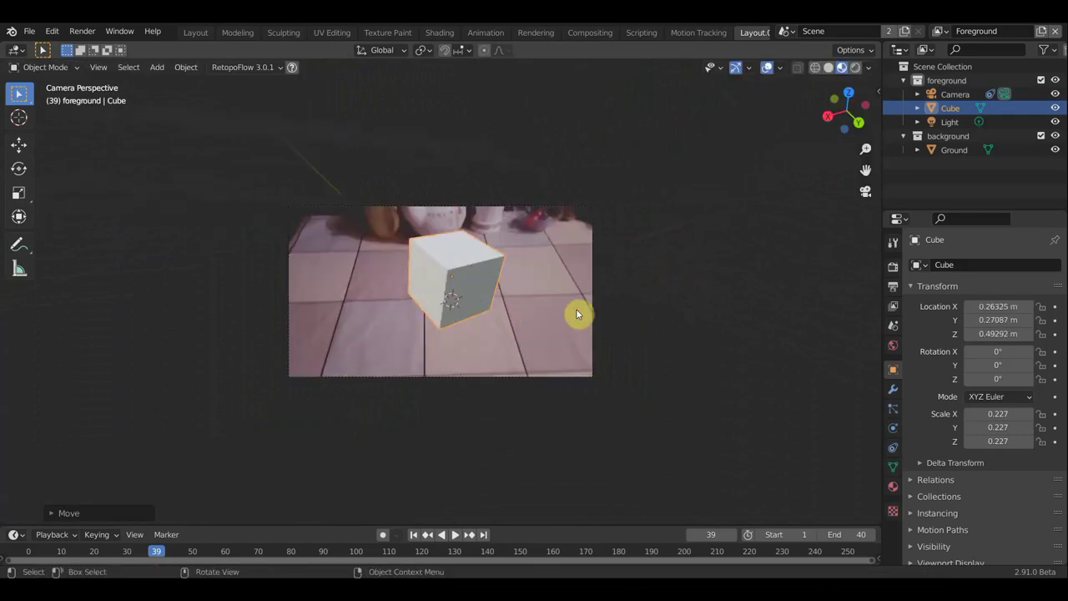
{"action": "scroll", "coordinate": [577, 314], "scroll_direction": "up", "scroll_amount": 1}
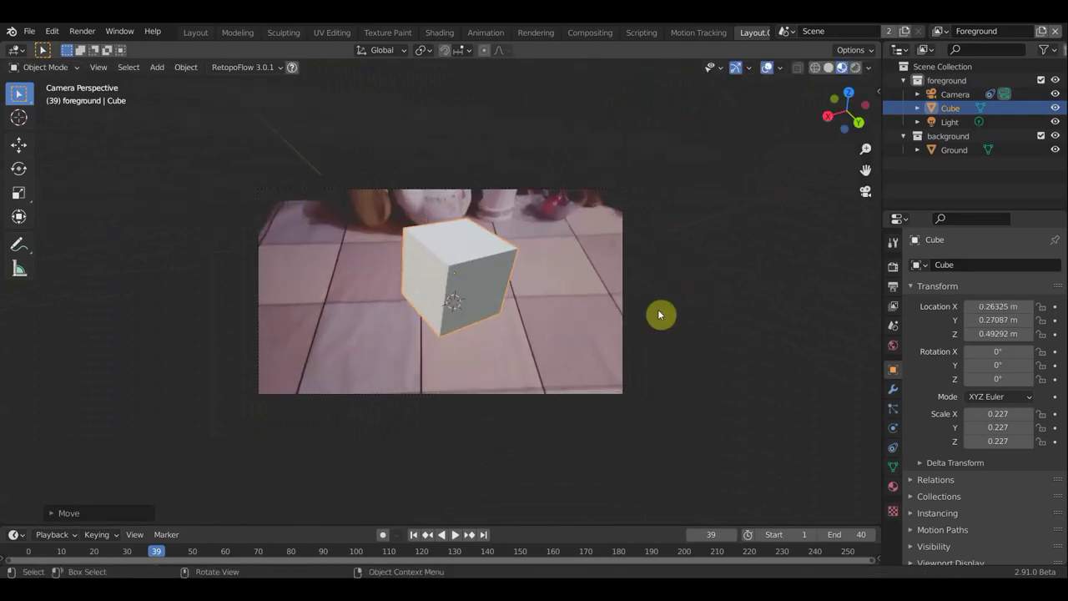
{"action": "key", "text": "g"}
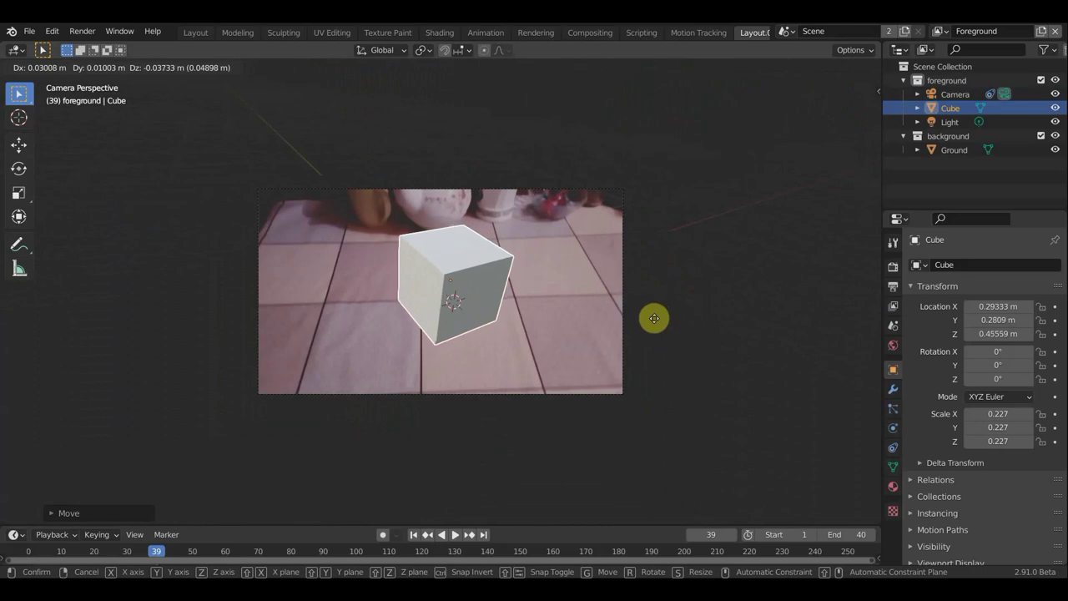
{"action": "left_click", "coordinate": [655, 319]}
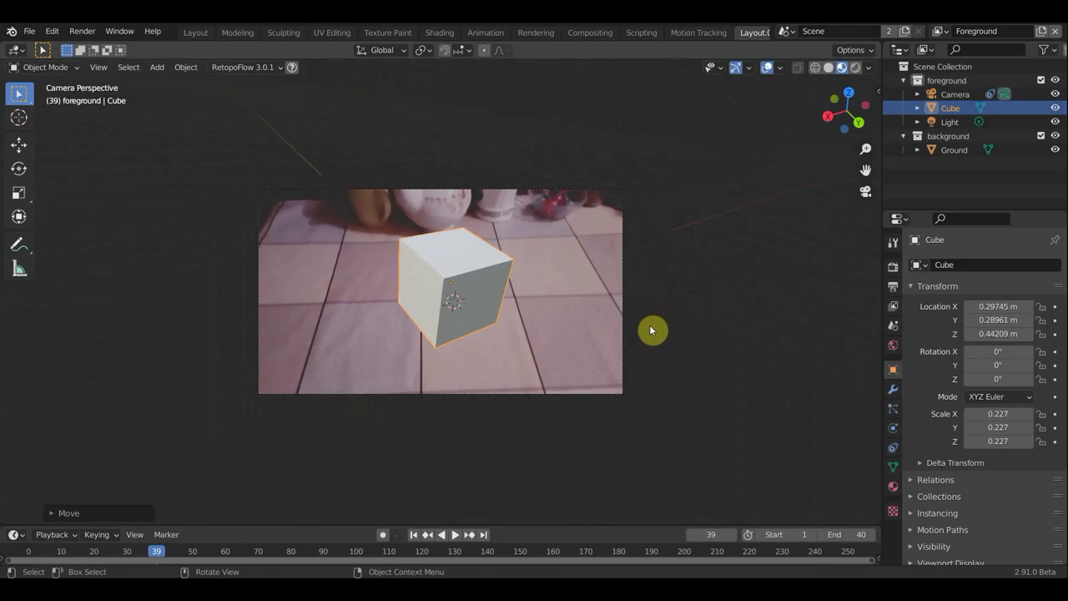
{"action": "left_click", "coordinate": [455, 534]}
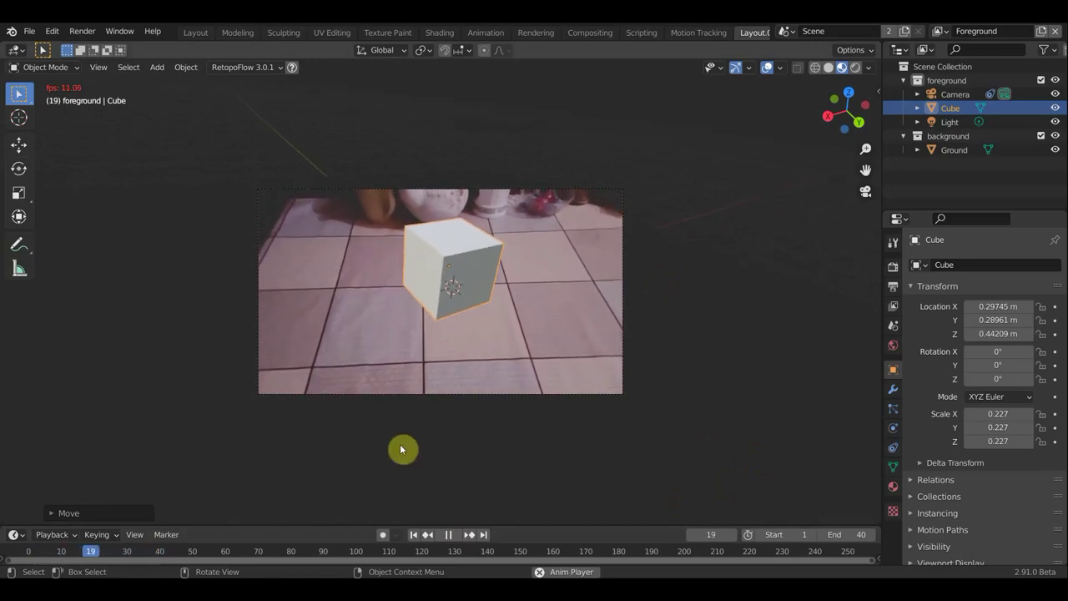
{"action": "left_click", "coordinate": [455, 535]}
Select the Ground plane and orbit out of the camera view.
{"action": "left_click", "coordinate": [481, 273]}
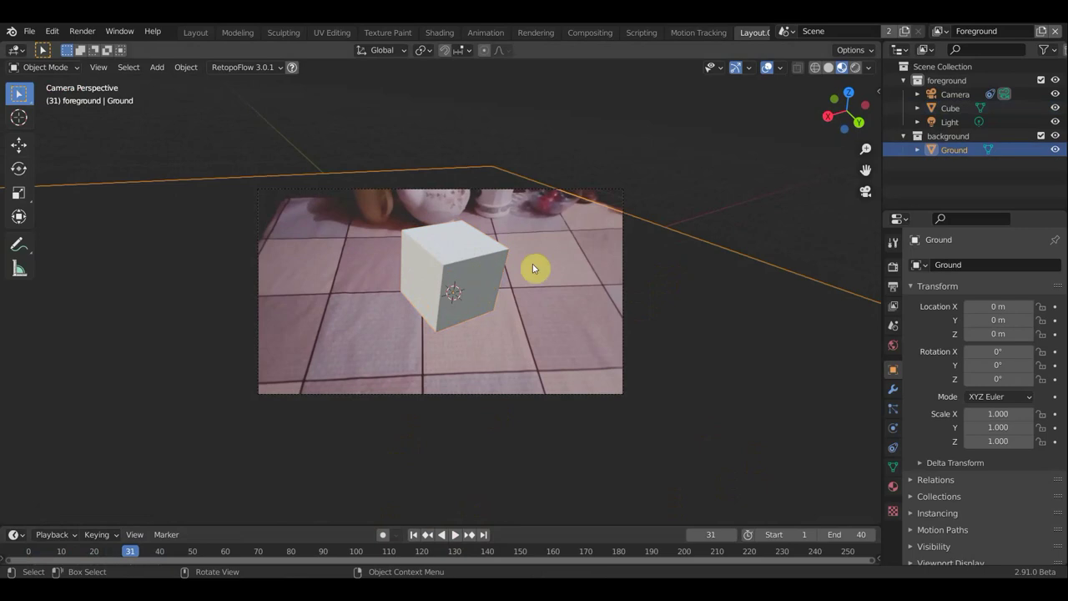
{"action": "scroll", "coordinate": [533, 275], "scroll_direction": "down", "scroll_amount": 5}
{"action": "scroll", "coordinate": [534, 276], "scroll_direction": "up", "scroll_amount": 1}
{"action": "scroll", "coordinate": [534, 275], "scroll_direction": "up", "scroll_amount": 2}
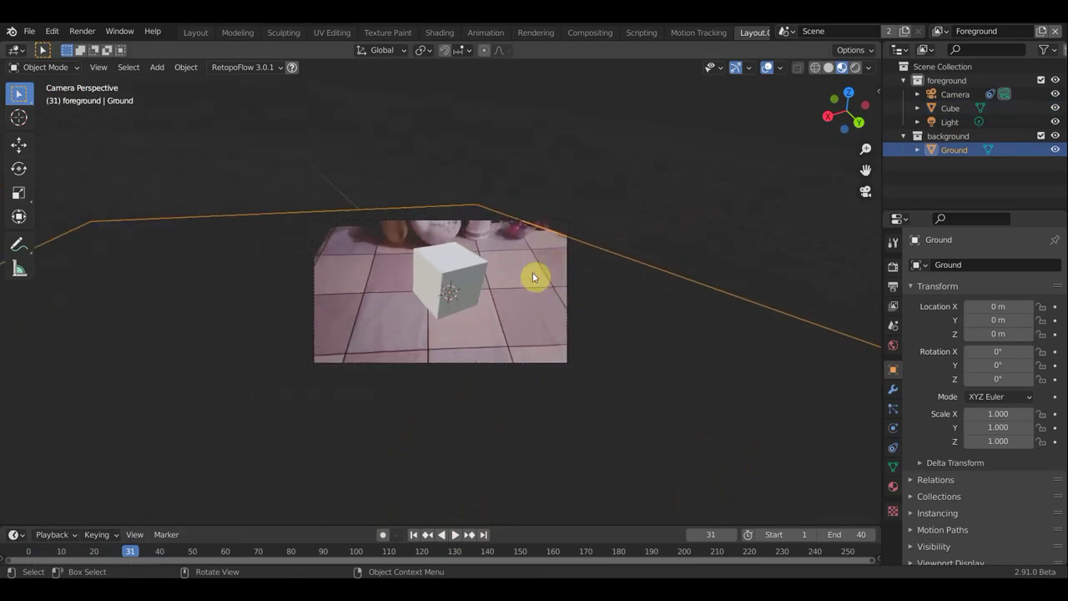
{"action": "mouse_move", "coordinate": [541, 282]}
{"action": "middle_mouse_down"}
{"action": "mouse_move", "coordinate": [571, 291]}
{"action": "mouse_move", "coordinate": [635, 245]}
{"action": "mouse_move", "coordinate": [584, 298]}
{"action": "mouse_move", "coordinate": [460, 279]}
{"action": "mouse_move", "coordinate": [460, 298]}
{"action": "mouse_move", "coordinate": [496, 327]}
{"action": "mouse_move", "coordinate": [501, 360]}
{"action": "mouse_move", "coordinate": [373, 290]}
{"action": "mouse_move", "coordinate": [422, 300]}
{"action": "mouse_move", "coordinate": [493, 291]}
{"action": "middle_mouse_up"}
{"action": "scroll", "coordinate": [635, 245], "scroll_direction": "down", "scroll_amount": 3}
{"action": "scroll", "coordinate": [631, 241], "scroll_direction": "down", "scroll_amount": 2}
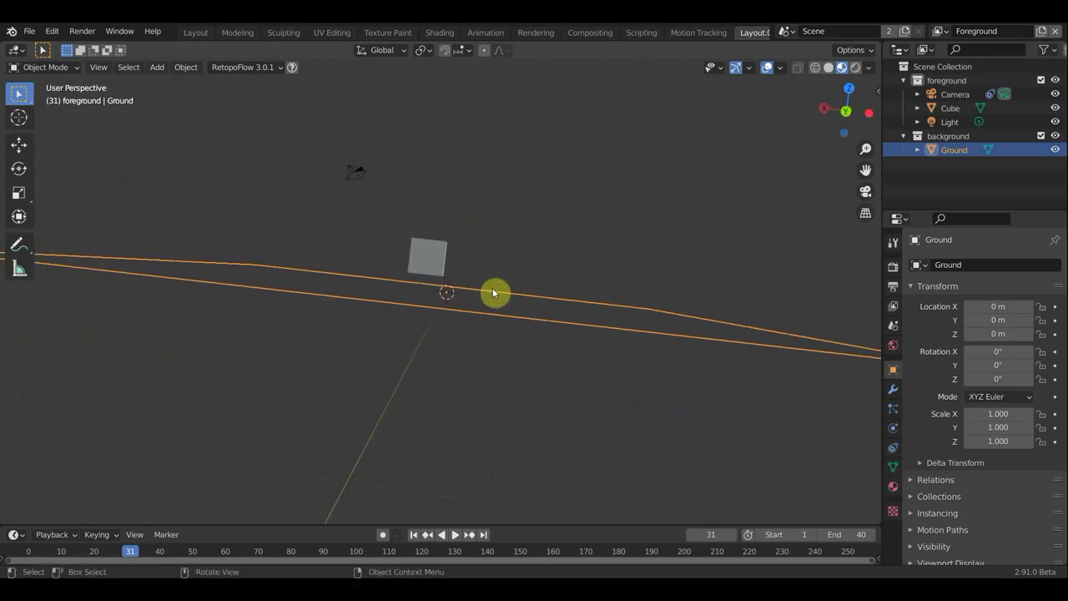
Select the cube, camera and Ground while orbiting to a higher view of the ground plane.
{"action": "left_click", "coordinate": [442, 266]}
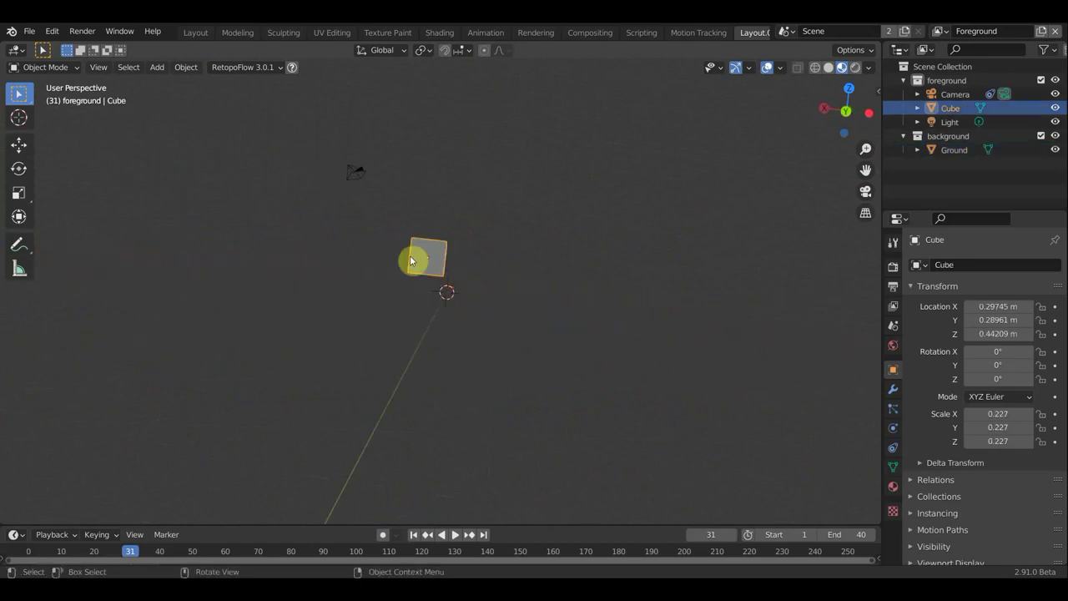
{"action": "left_click", "coordinate": [358, 175]}
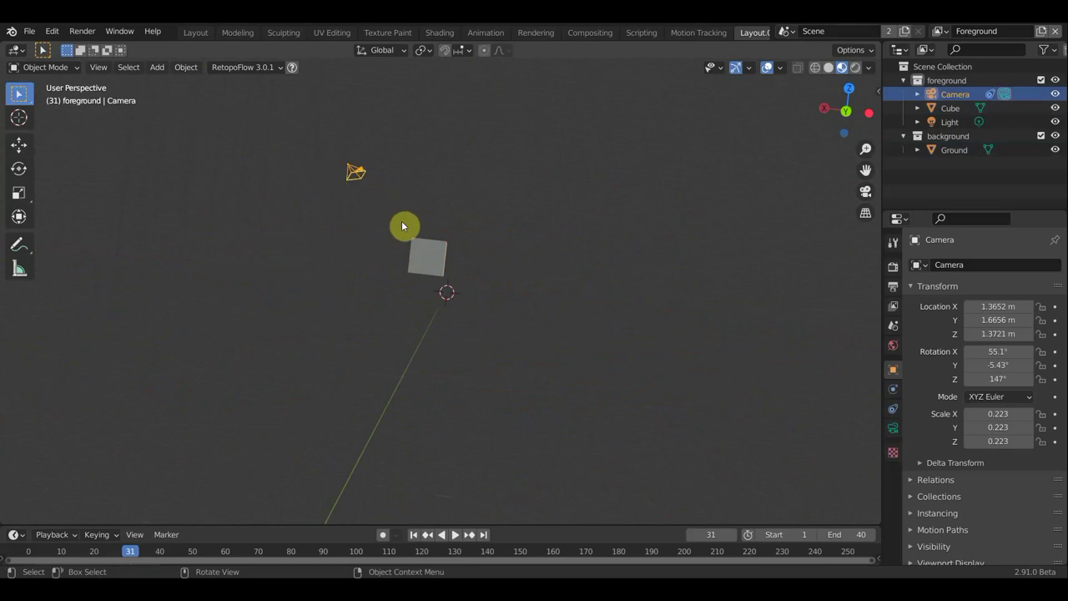
{"action": "left_click_drag", "start_coordinate": [573, 363], "coordinate": [507, 245]}
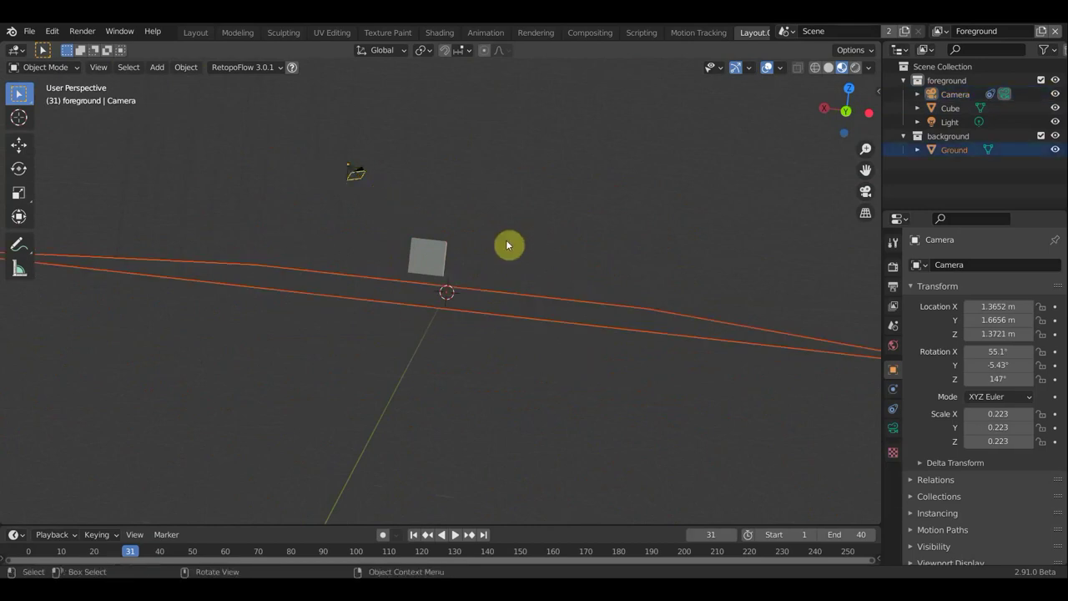
{"action": "mouse_move", "coordinate": [511, 251]}
{"action": "middle_mouse_down"}
{"action": "mouse_move", "coordinate": [516, 282]}
{"action": "mouse_move", "coordinate": [526, 279]}
{"action": "middle_mouse_up"}
{"action": "left_click", "coordinate": [958, 159]}
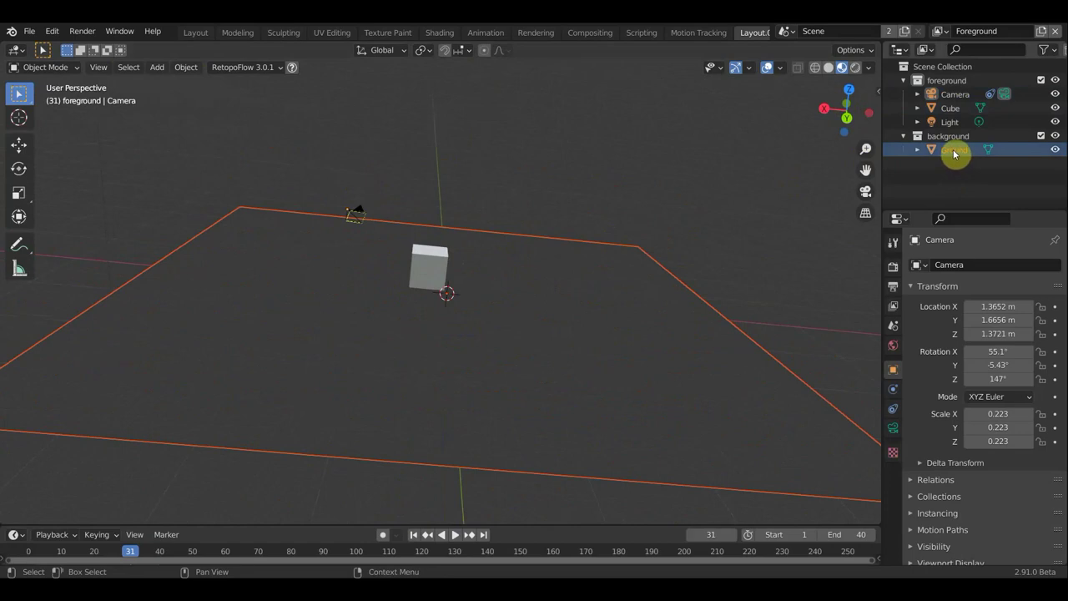
Move Ground into the foreground collection and place background above foreground in the Outliner.
{"action": "left_click_drag", "start_coordinate": [953, 152], "coordinate": [953, 82]}
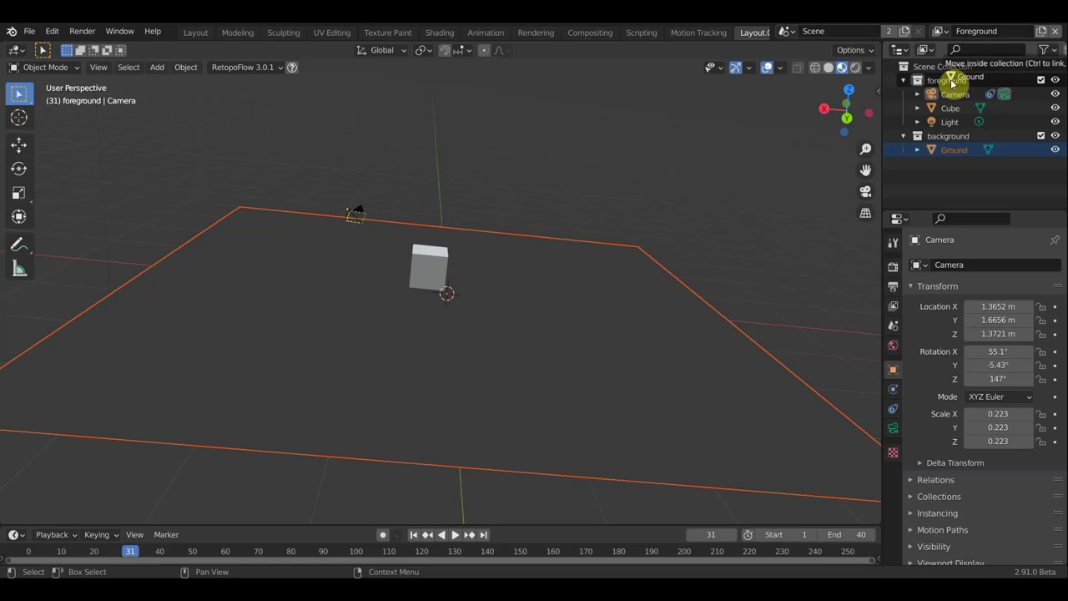
{"action": "left_click_drag", "start_coordinate": [952, 82], "coordinate": [952, 79]}
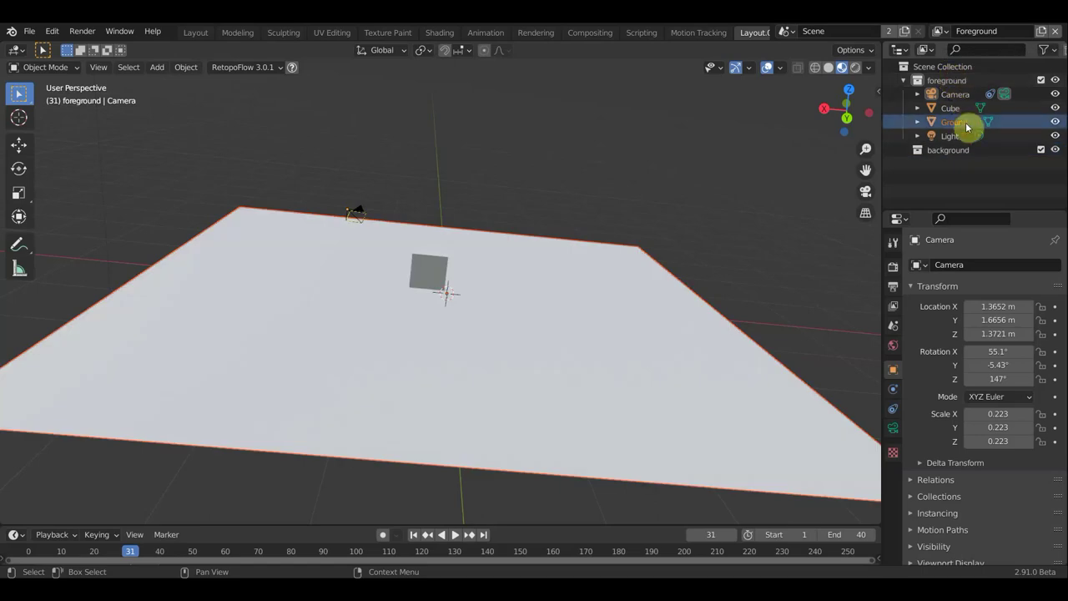
{"action": "left_click_drag", "start_coordinate": [954, 150], "coordinate": [951, 78]}
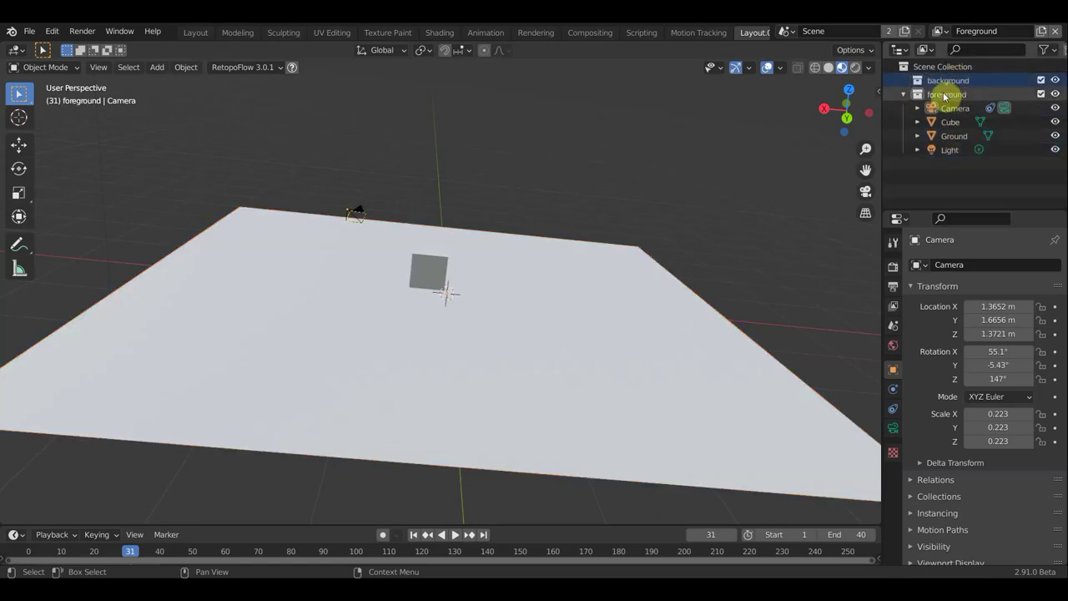
In camera view, select the Ground plane and delete it.
{"action": "key", "text": "KP_0"}
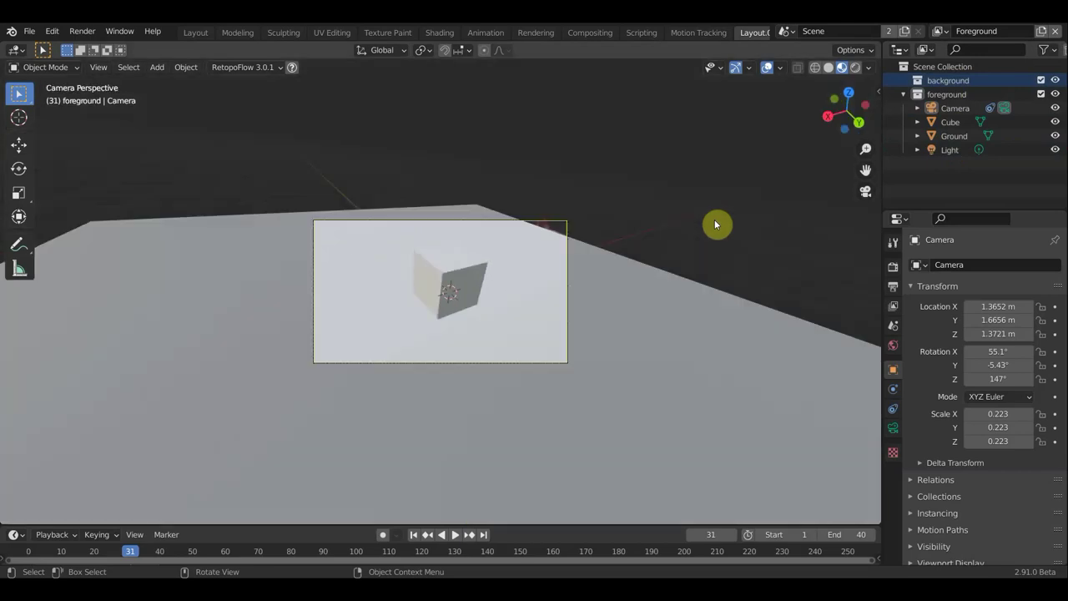
{"action": "left_click", "coordinate": [670, 372]}
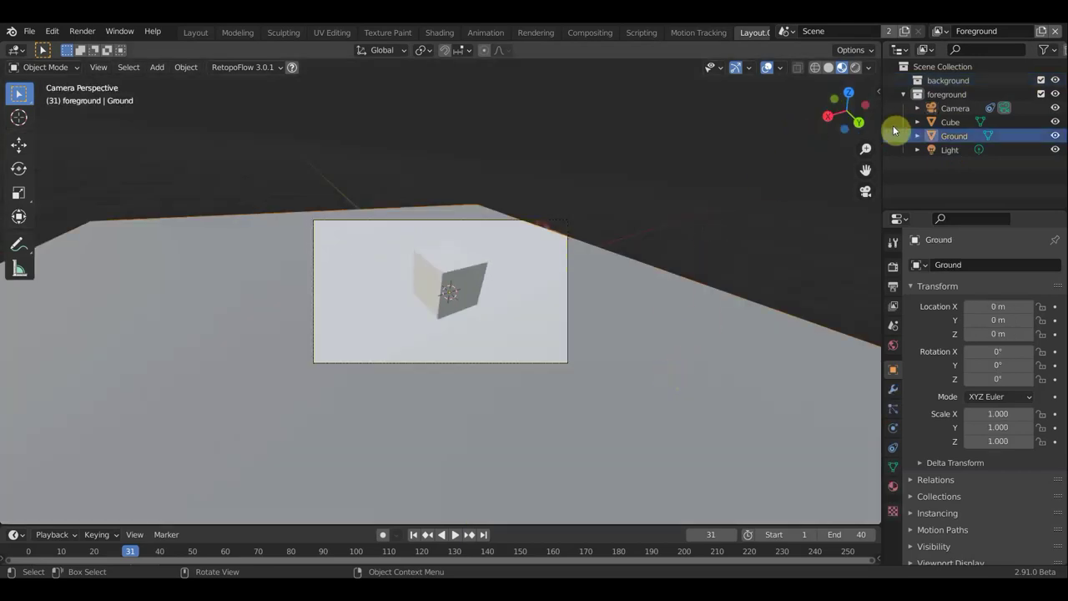
{"action": "left_click", "coordinate": [952, 96]}
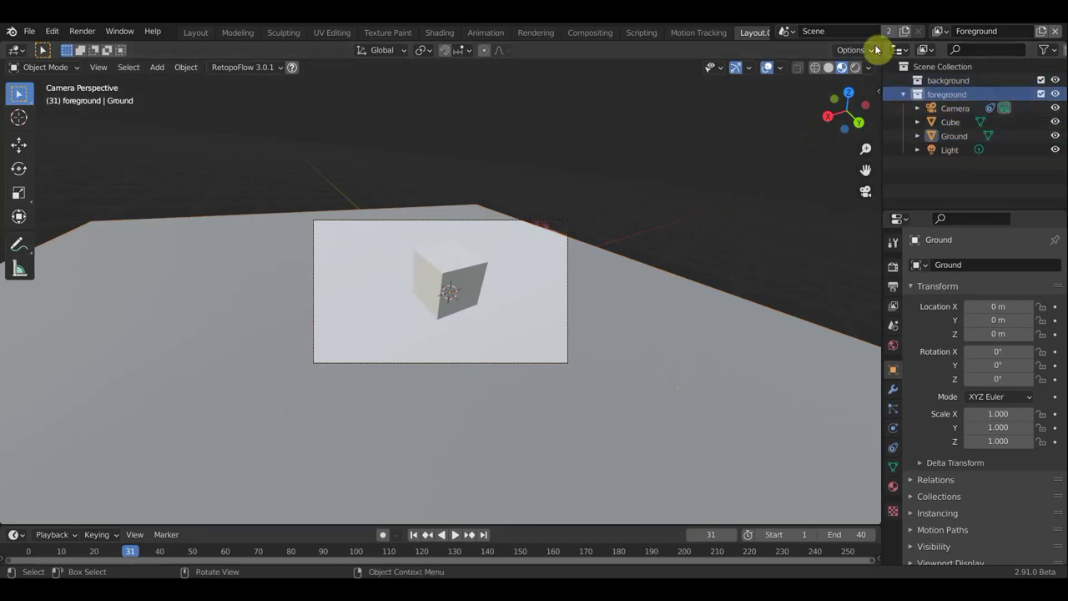
{"action": "scroll", "coordinate": [659, 308], "scroll_direction": "up", "scroll_amount": 2}
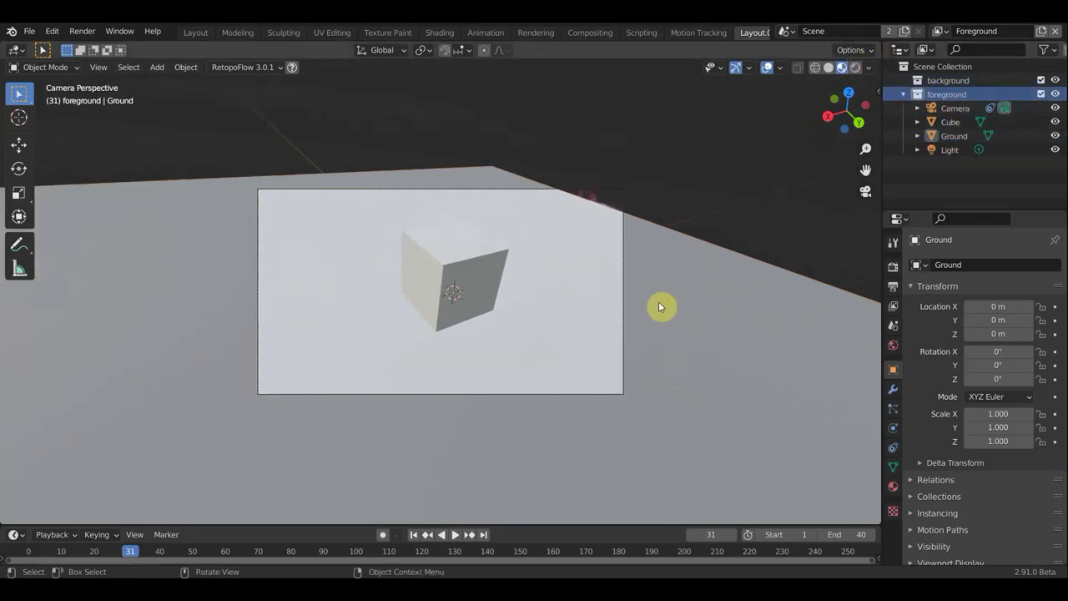
{"action": "left_click", "coordinate": [684, 313]}
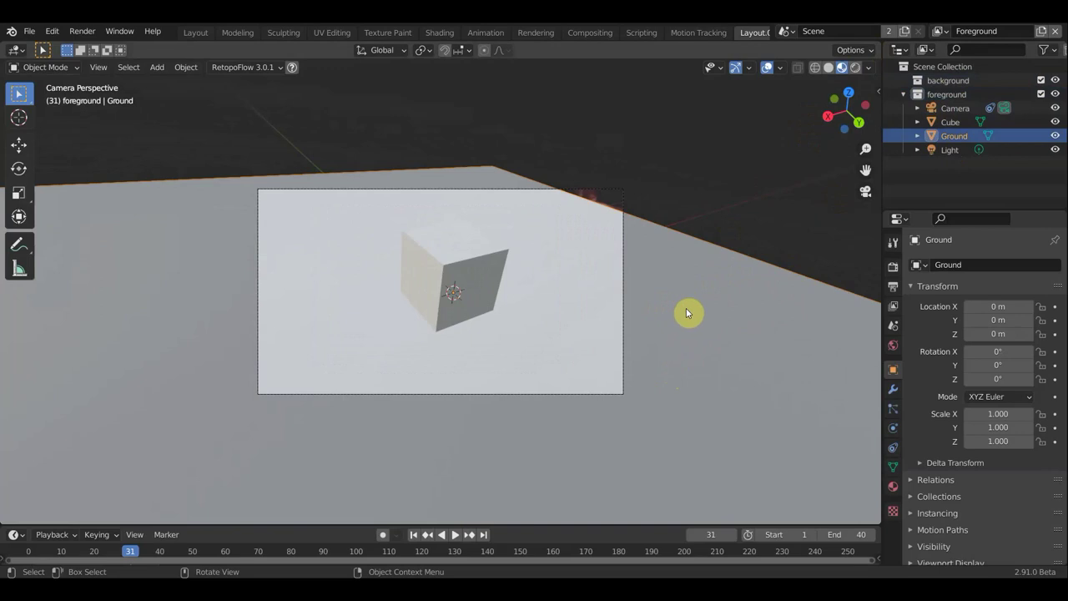
{"action": "key", "text": "Delete"}
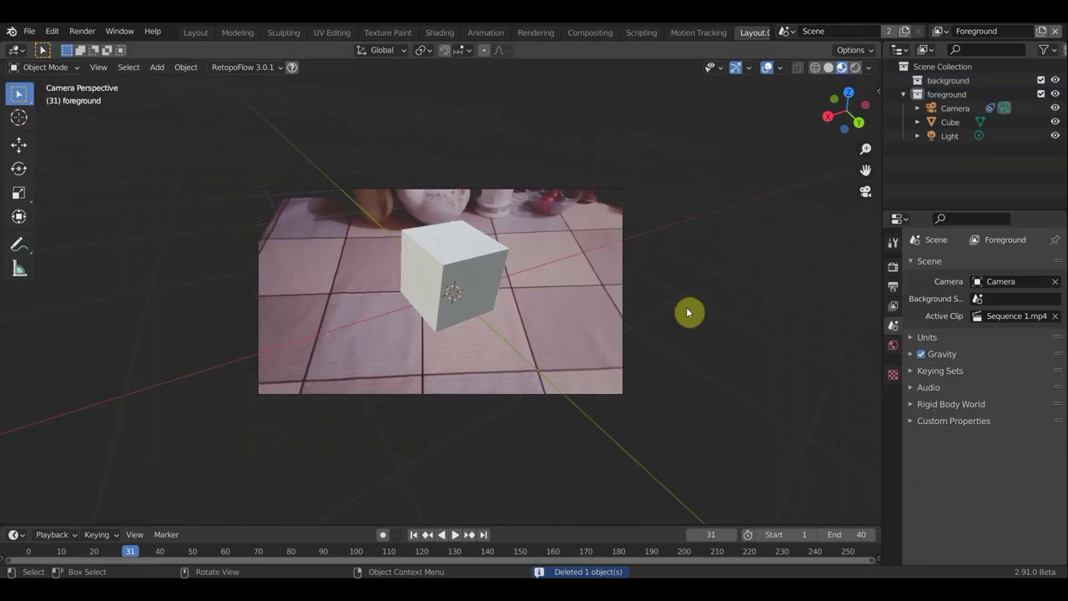
Rotate the cube to 0.488°, 4.25°, -2.71° so it squares with the tiles.
{"action": "left_click", "coordinate": [488, 278]}
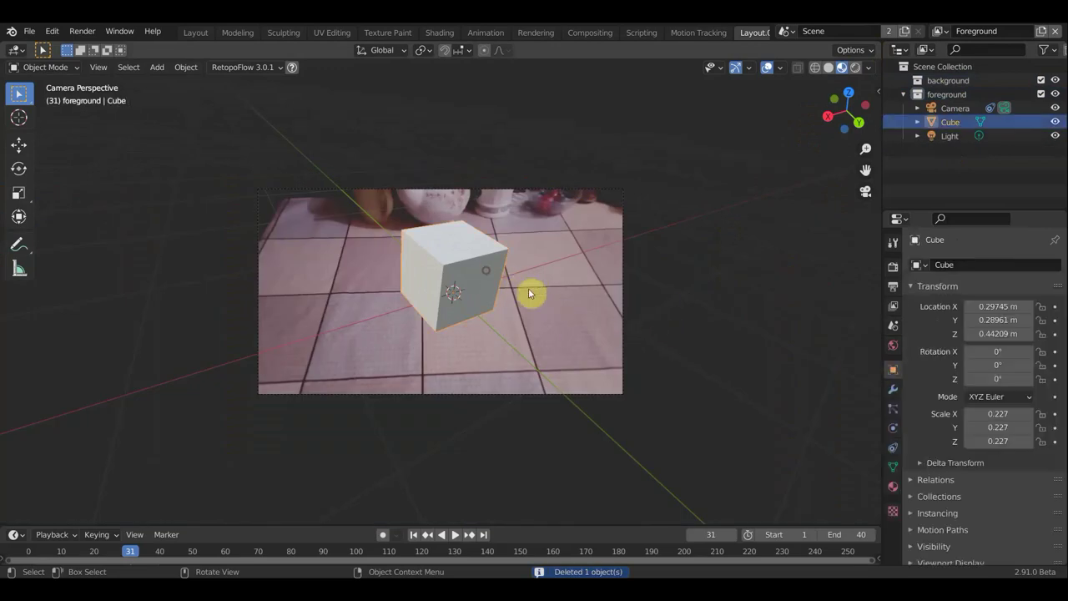
{"action": "key", "text": "r"}
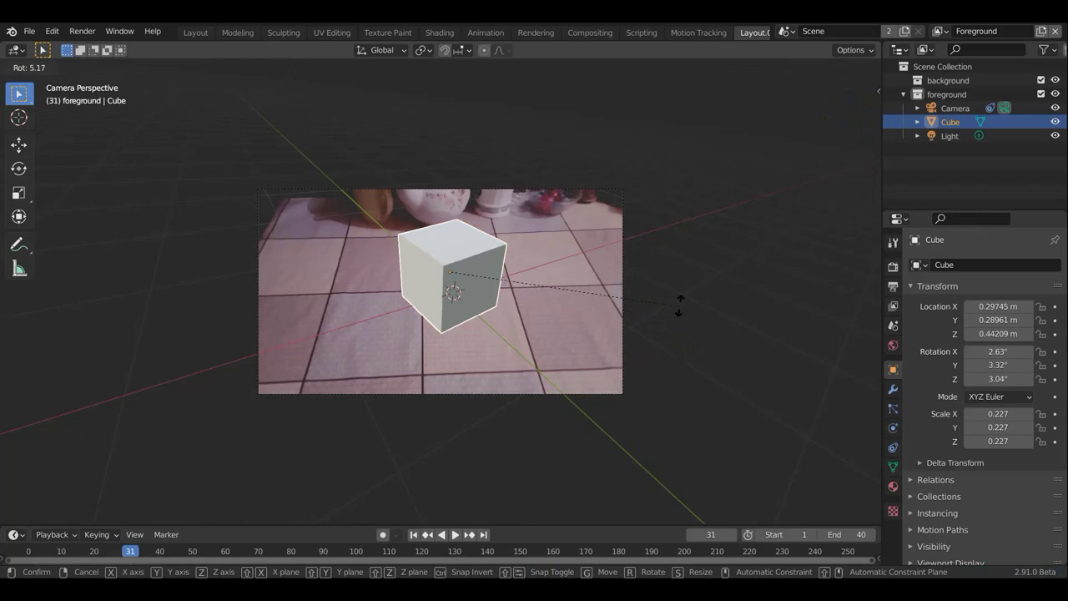
{"action": "left_click", "coordinate": [686, 320]}
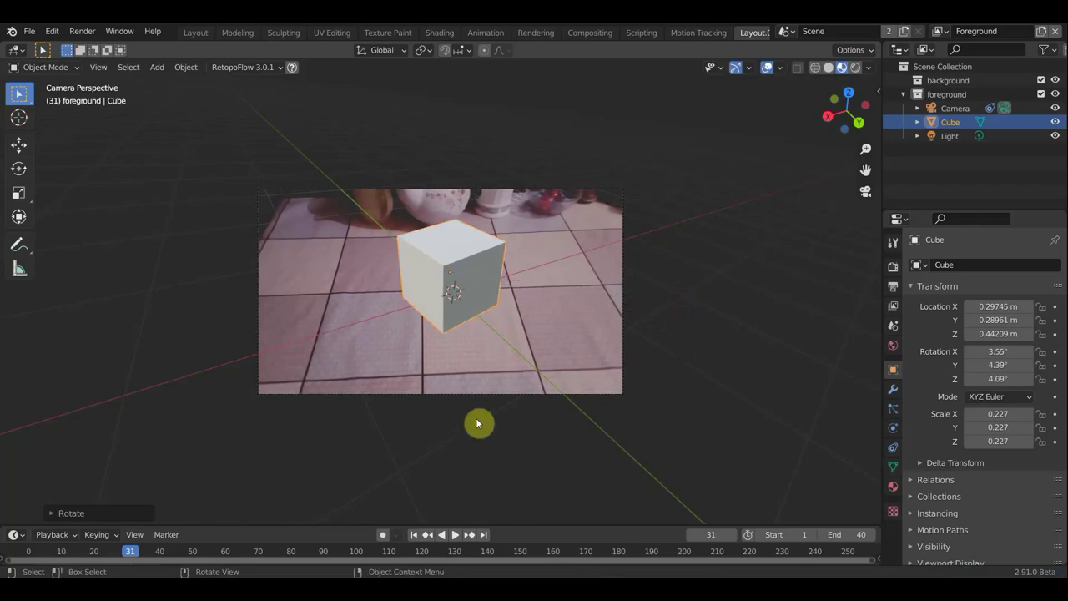
{"action": "left_click", "coordinate": [19, 218]}
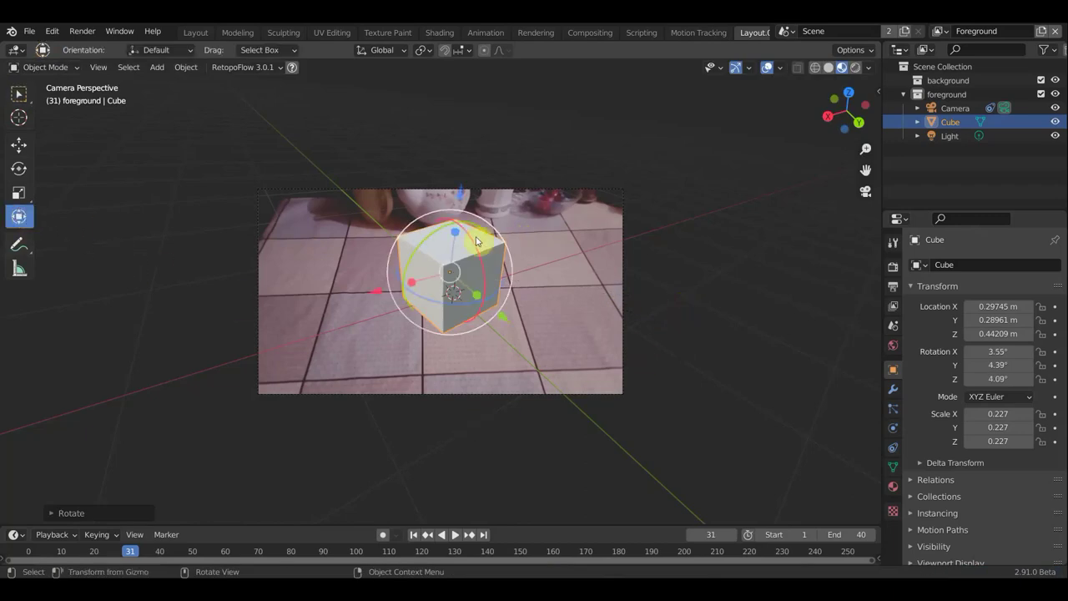
{"action": "mouse_move", "coordinate": [450, 305]}
{"action": "left_mouse_down"}
{"action": "mouse_move", "coordinate": [424, 297]}
{"action": "mouse_move", "coordinate": [445, 305]}
{"action": "left_mouse_up"}
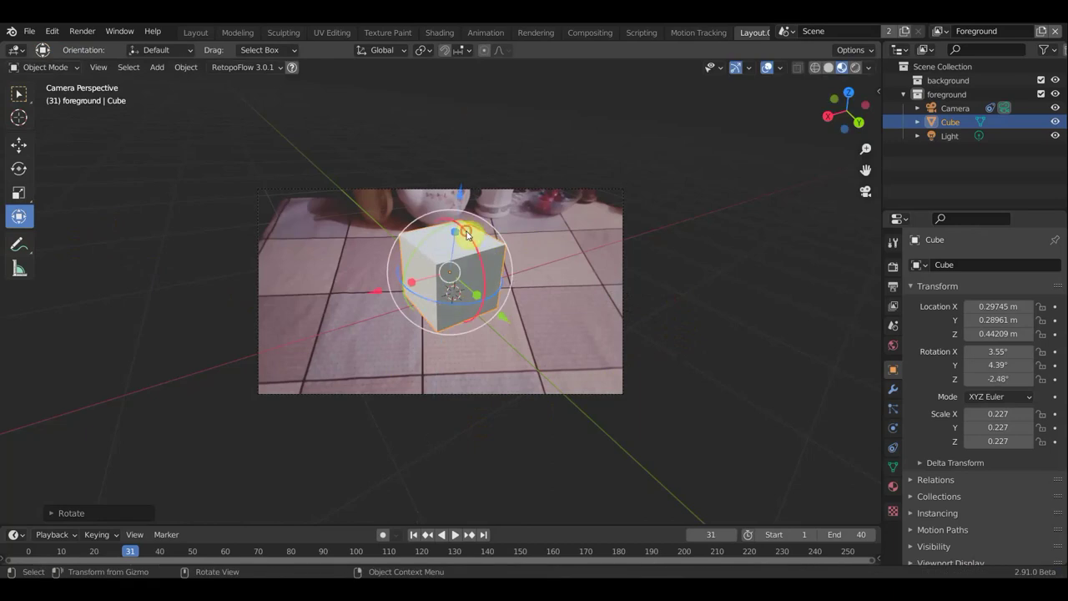
{"action": "left_click_drag", "start_coordinate": [468, 235], "coordinate": [467, 240]}
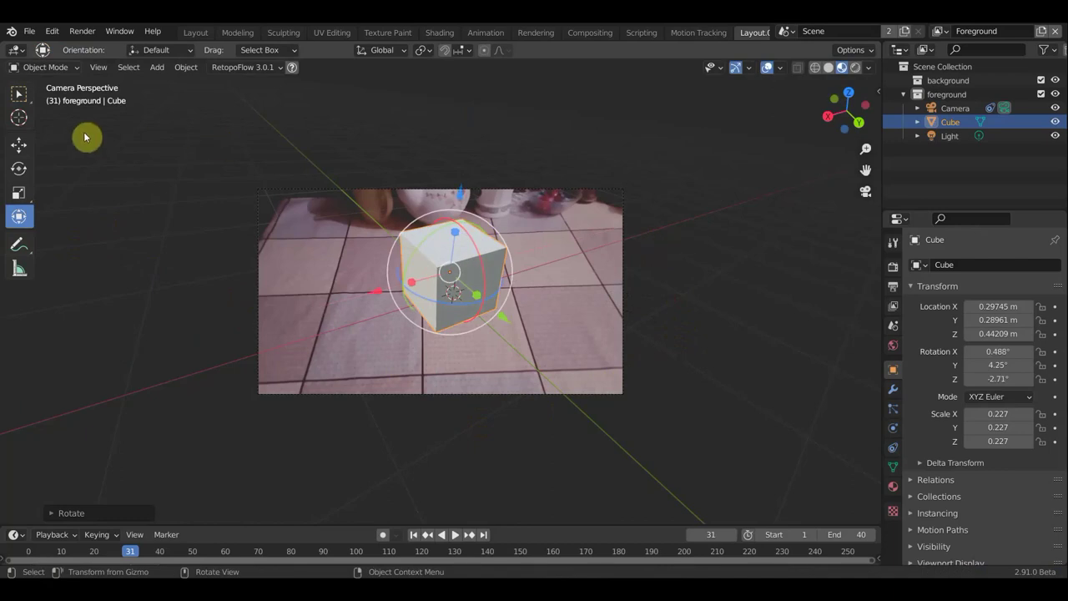
{"action": "left_click", "coordinate": [20, 94]}
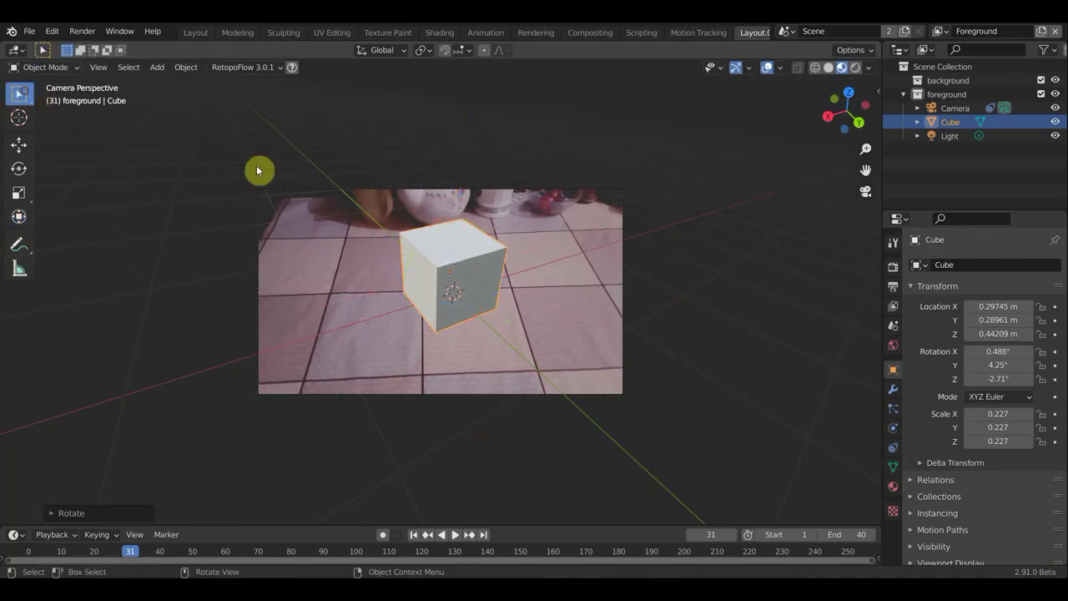
Play the tracked shot to check the cube, stopping at frame 18.
{"action": "left_click", "coordinate": [455, 535]}
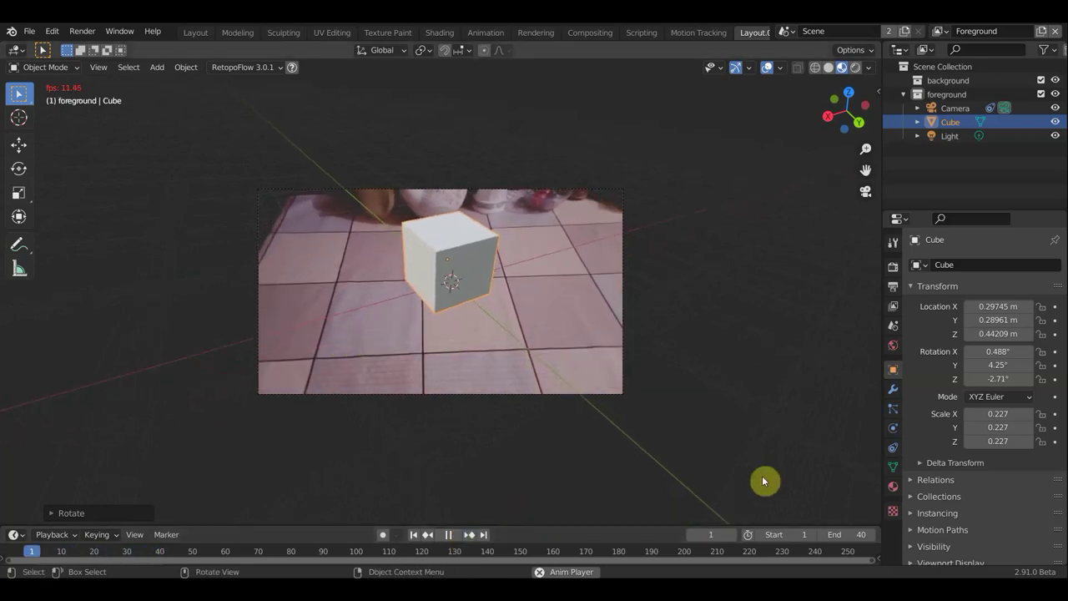
{"action": "left_click", "coordinate": [448, 534]}
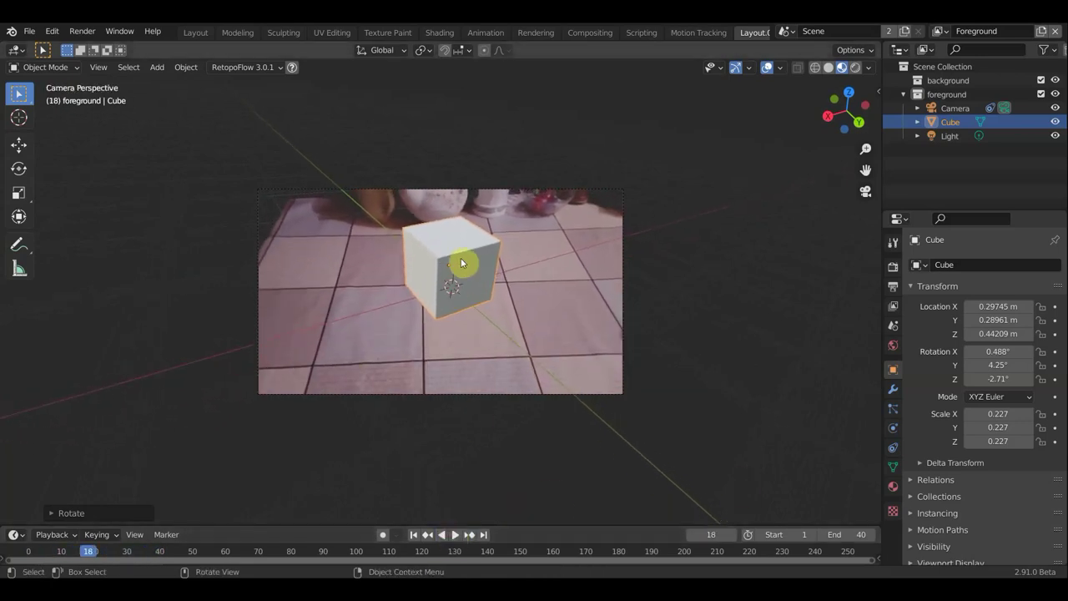
Set the cube material's base colour to a muted tan (HSV 0.073, 0.304, 0.620).
{"action": "left_click", "coordinate": [893, 487]}
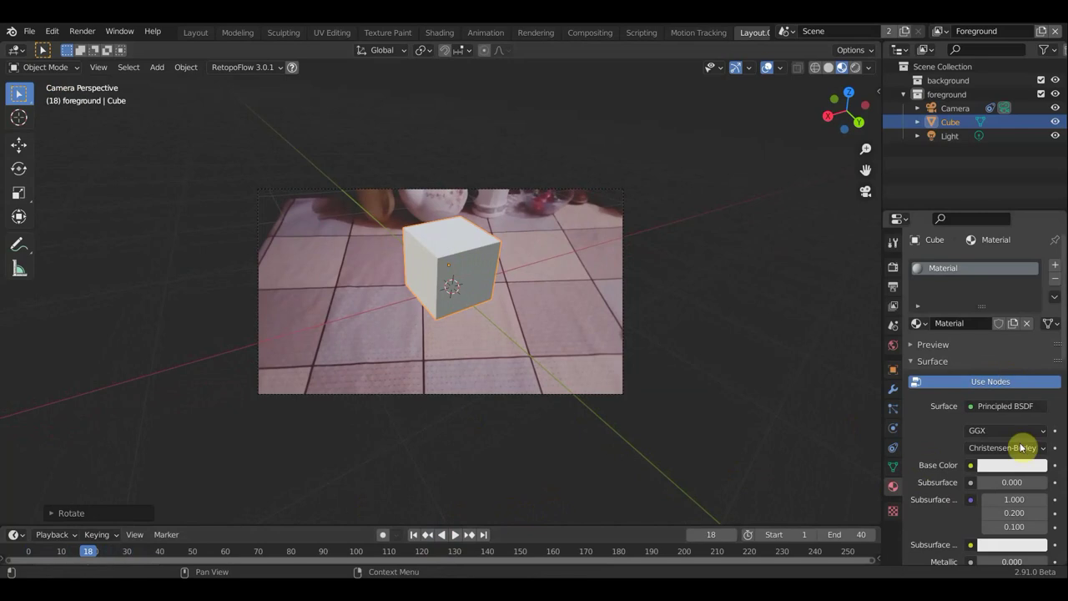
{"action": "left_click", "coordinate": [1014, 465]}
{"action": "left_click", "coordinate": [1006, 293]}
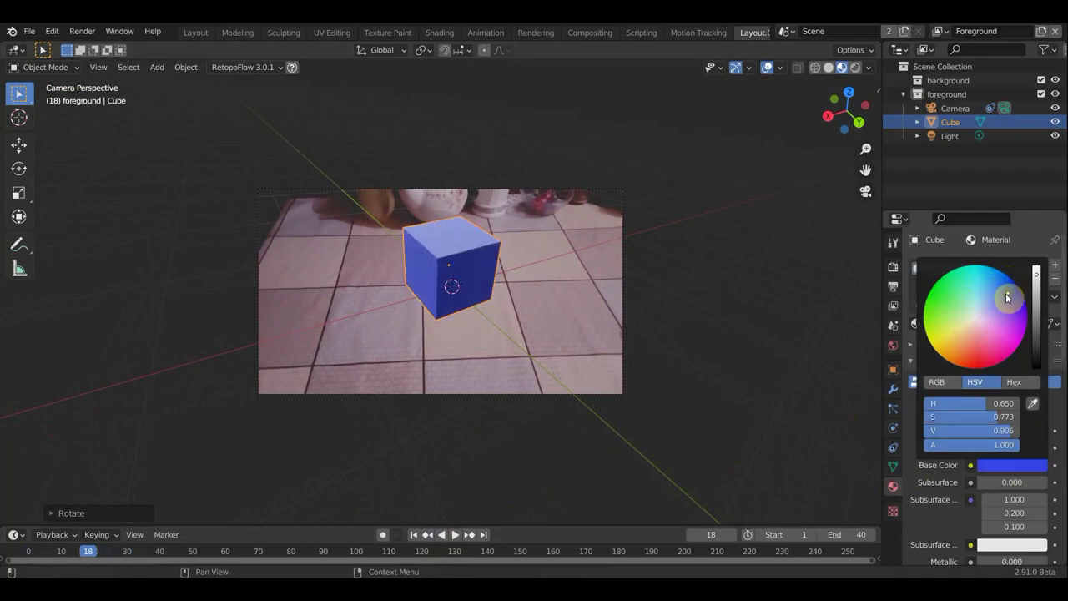
{"action": "left_click", "coordinate": [1011, 462]}
{"action": "left_click", "coordinate": [992, 321]}
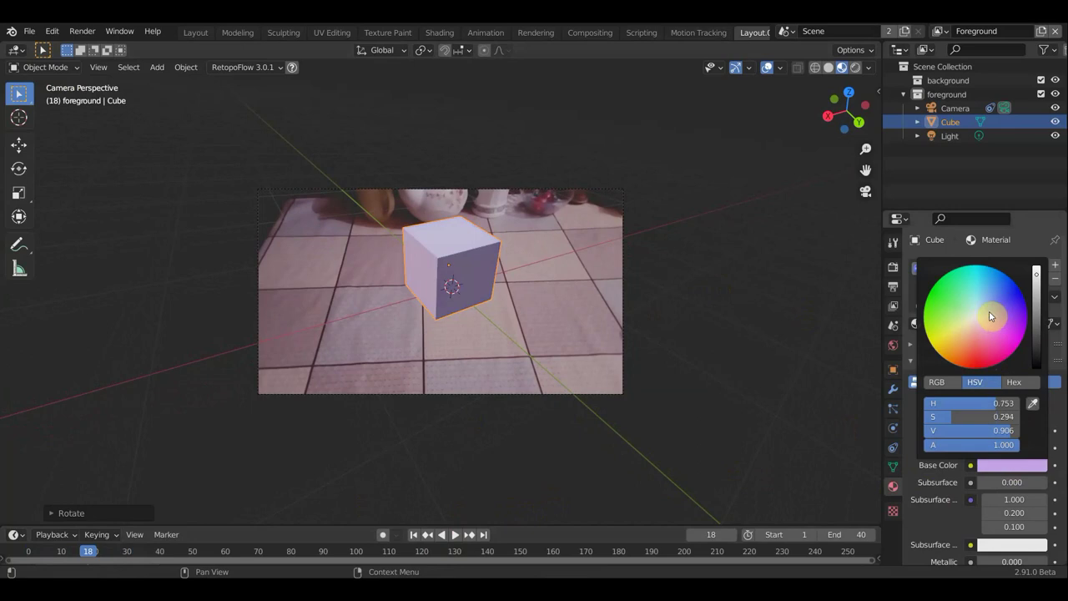
{"action": "left_click", "coordinate": [991, 312]}
{"action": "left_click", "coordinate": [981, 325]}
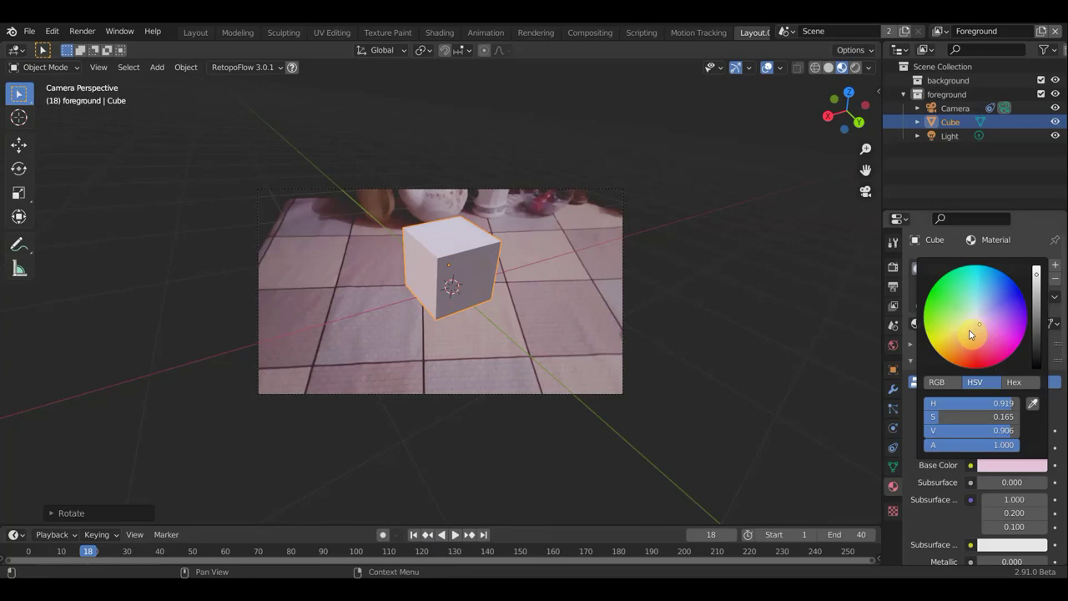
{"action": "left_click", "coordinate": [970, 330]}
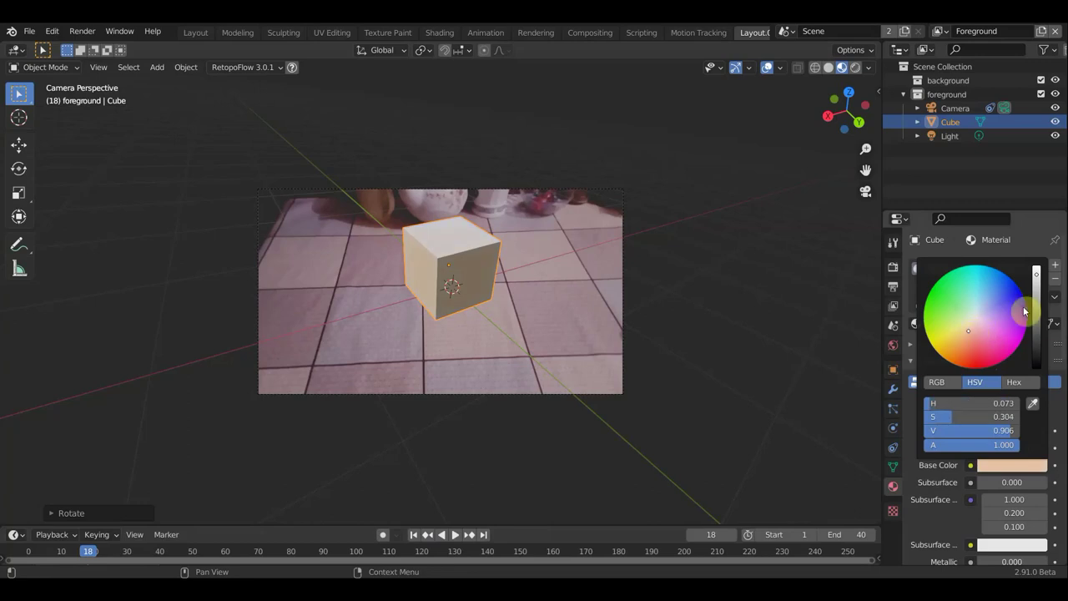
{"action": "left_click_drag", "start_coordinate": [1037, 280], "coordinate": [1036, 319]}
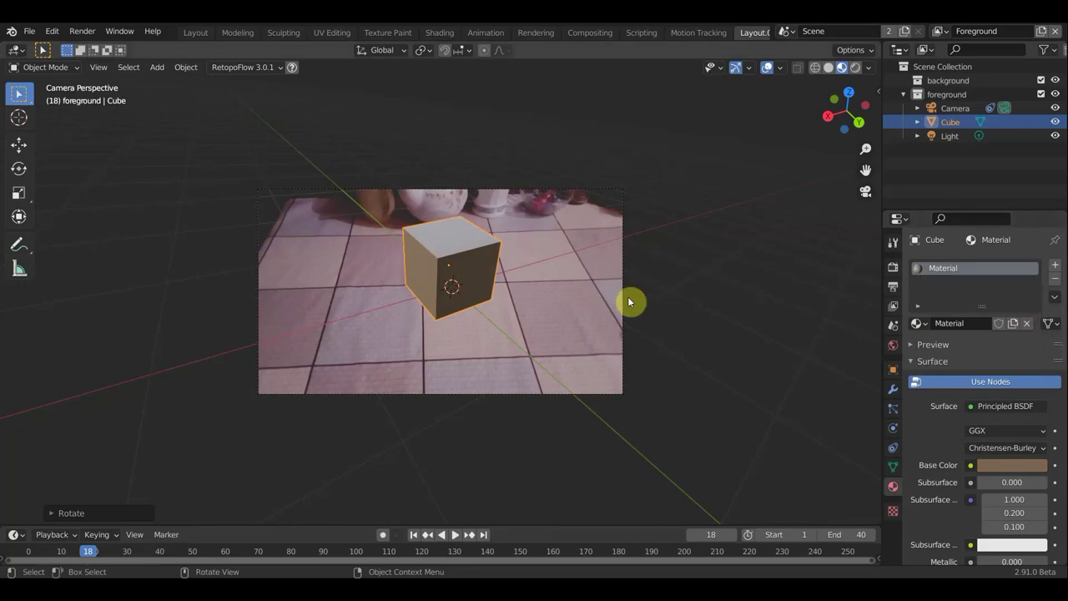
Play back the tracked footage to watch the tan cube stay on the table.
{"action": "scroll", "coordinate": [473, 283], "scroll_direction": "up", "scroll_amount": 4}
{"action": "scroll", "coordinate": [475, 283], "scroll_direction": "down", "scroll_amount": 2}
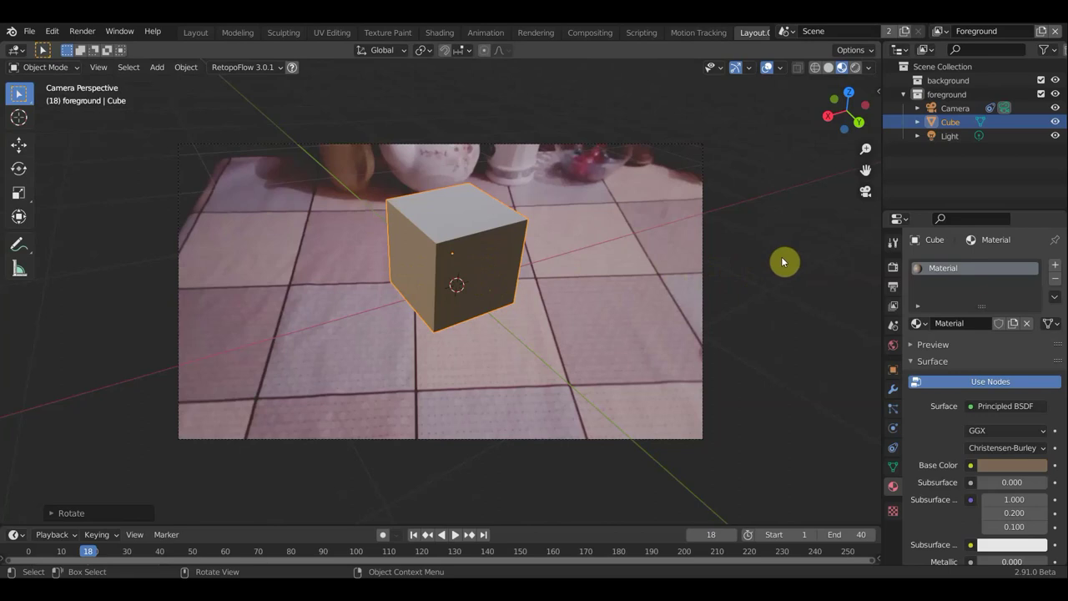
{"action": "left_click", "coordinate": [456, 536]}
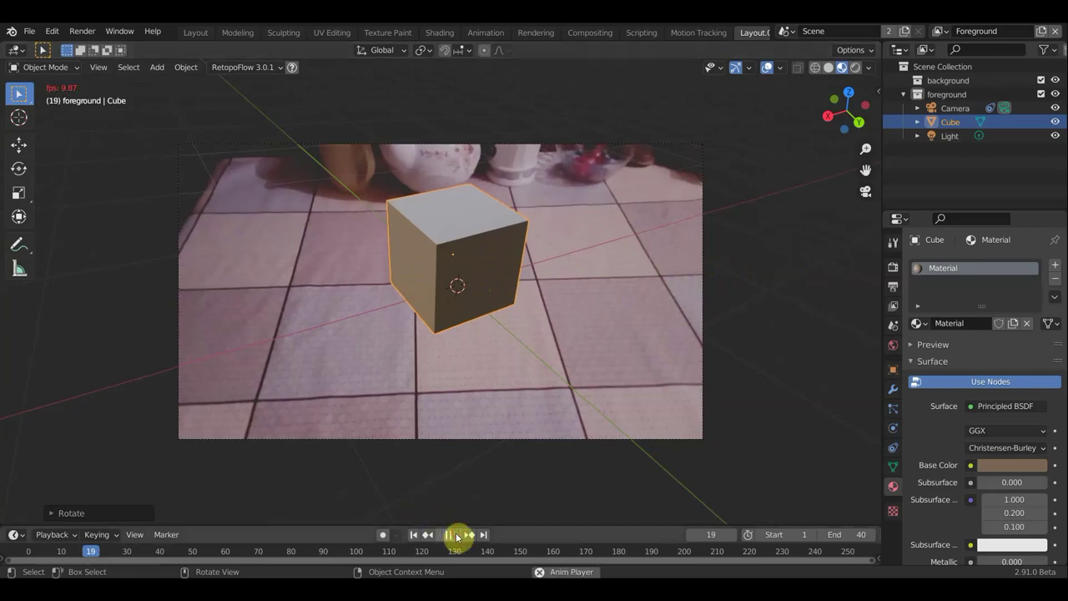